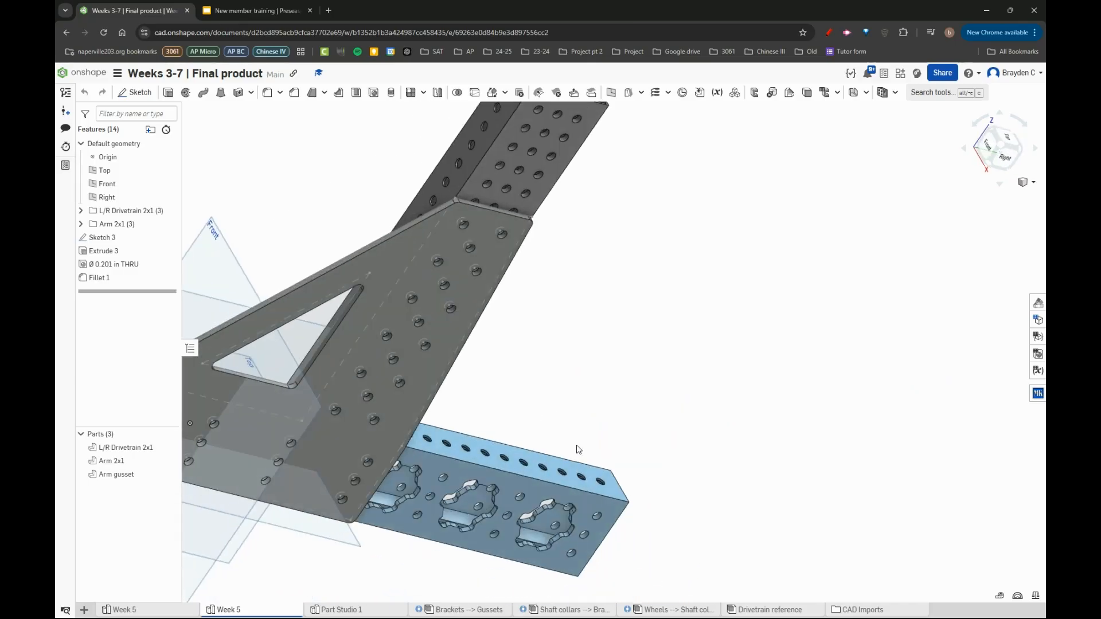
# Examine the finished arm gusset in the completed Week 5 part studio and the brackets in the drivetrain frame assemblies
pyautogui.scroll(-3, 447, 453)
pyautogui.scroll(1, 367, 422)
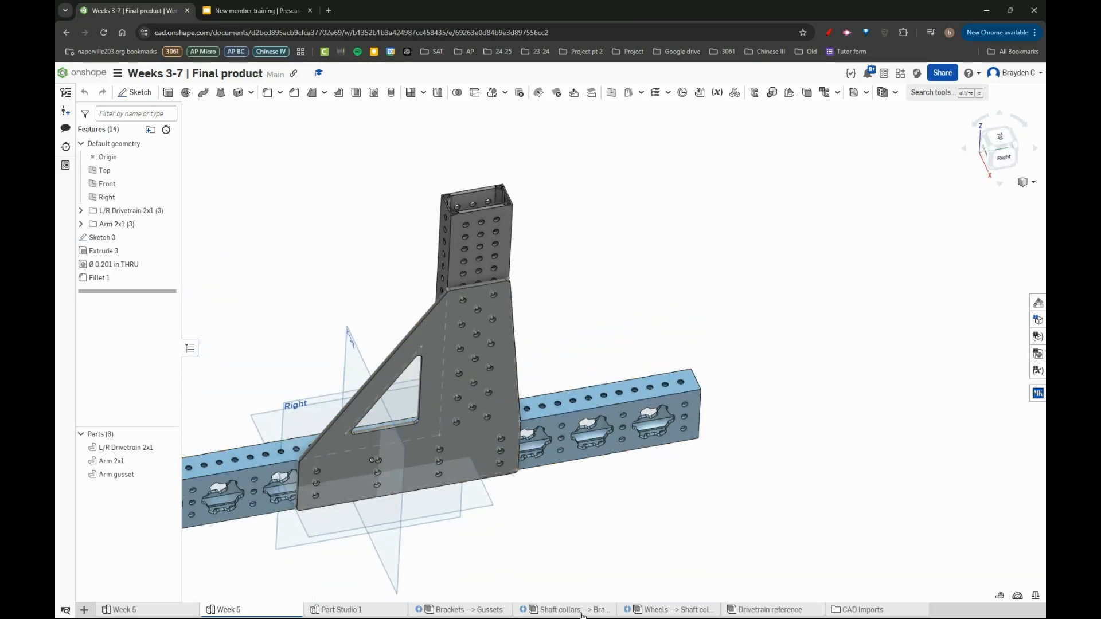
pyautogui.click(484, 609)
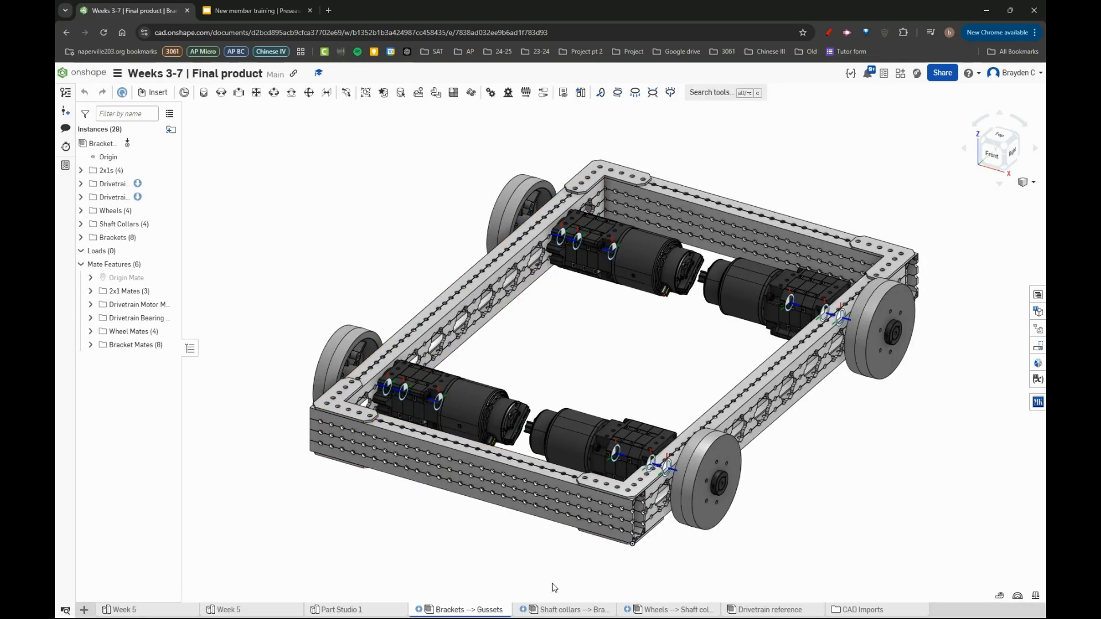
pyautogui.click(564, 609)
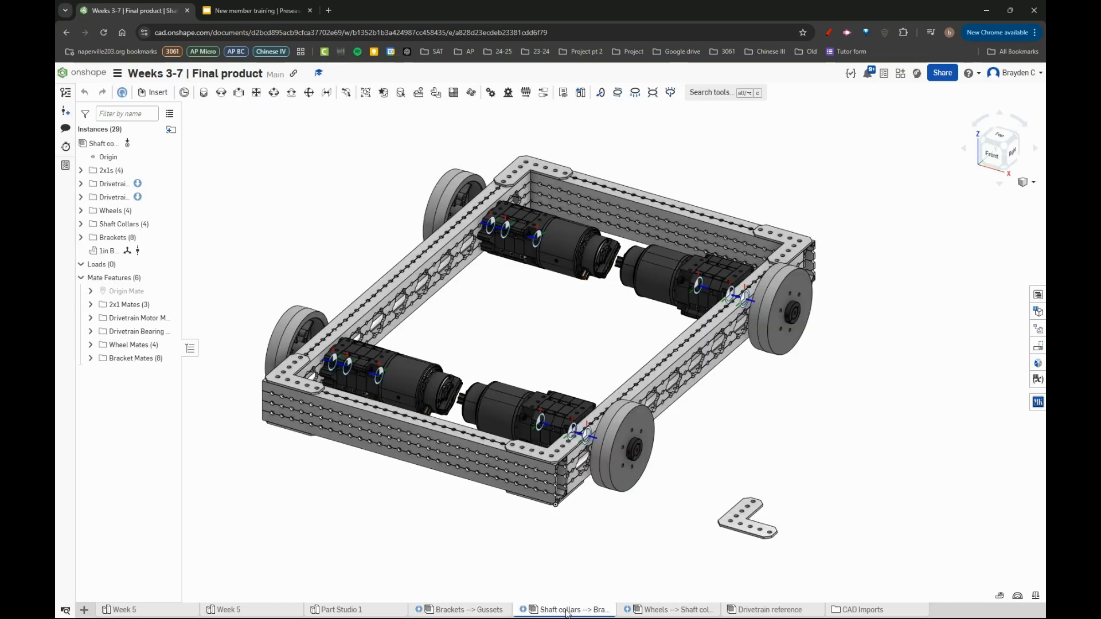
pyautogui.click(286, 611)
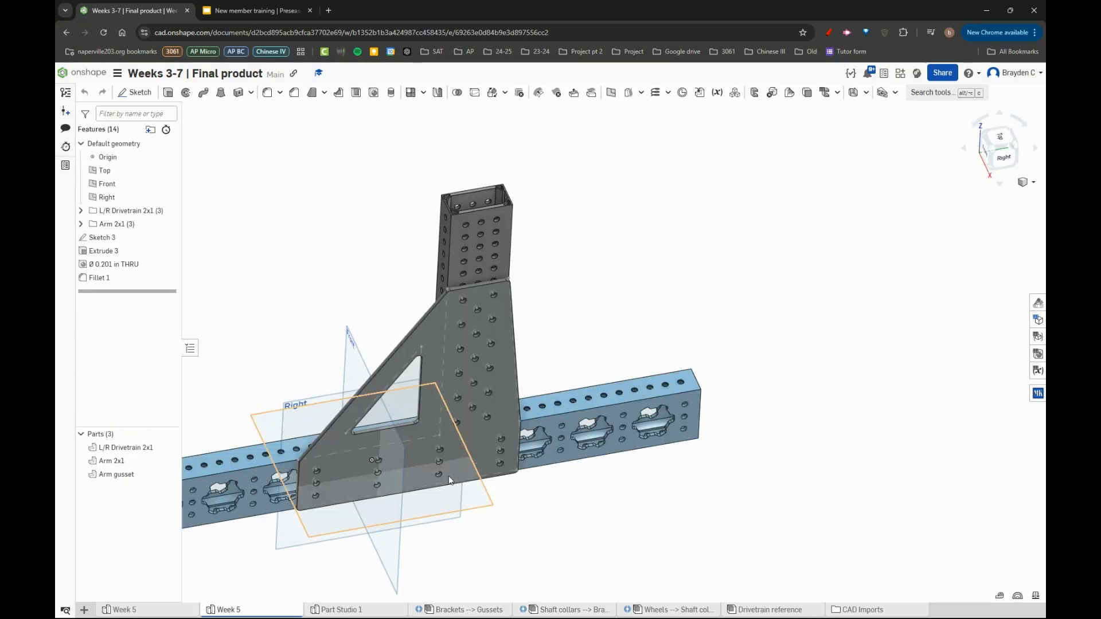
pyautogui.moveTo(468, 377); pyautogui.dragTo(447, 431, button='right')
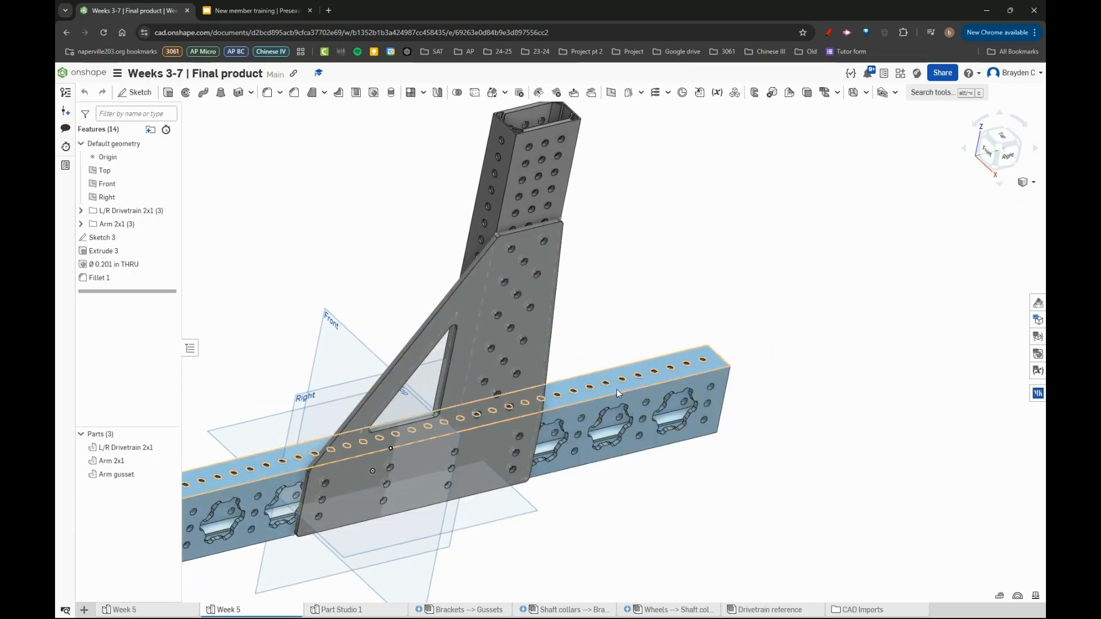
pyautogui.moveTo(609, 384); pyautogui.dragTo(564, 375, button='right')
pyautogui.scroll(1, 565, 376)
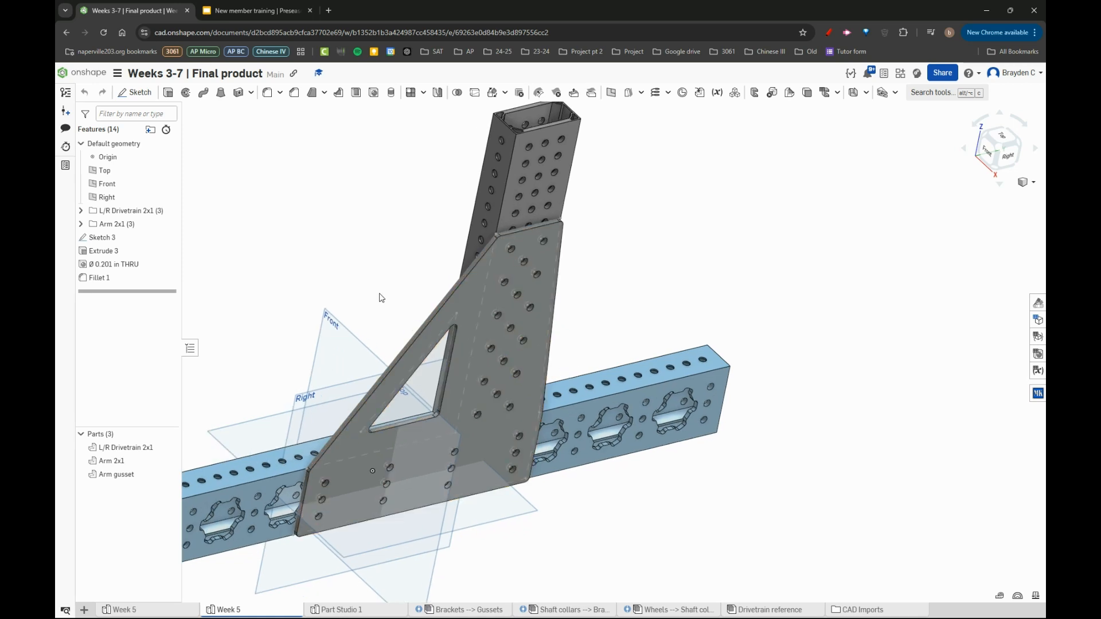
# In Part Studio 1, create a sketch on the Arm 2x1's wide face with three columns of holes
pyautogui.click(338, 610)
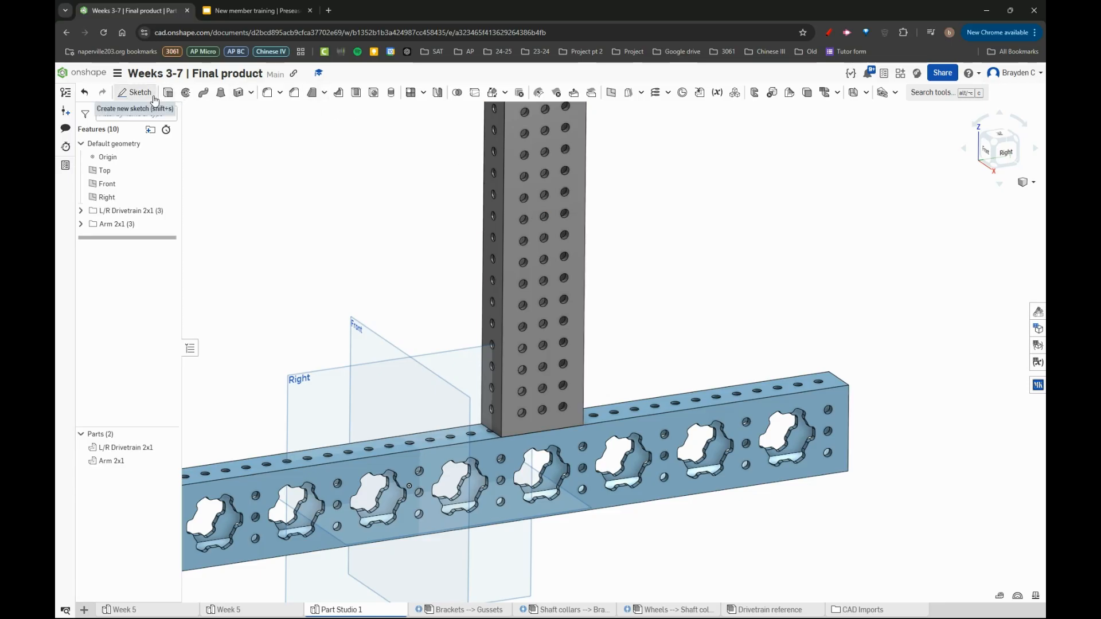
pyautogui.click(135, 92)
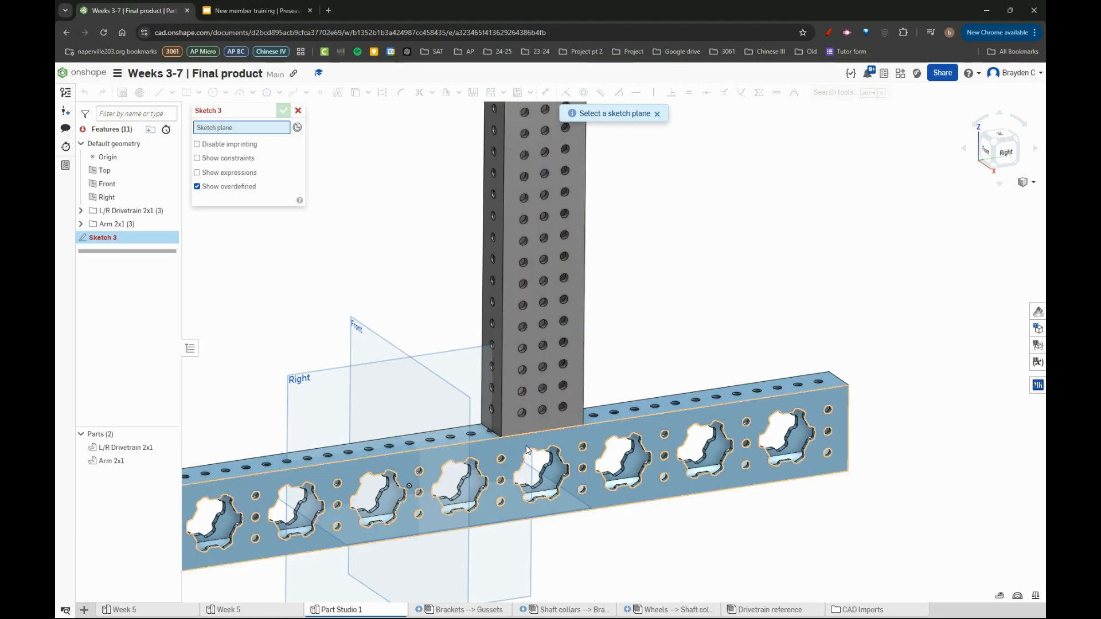
pyautogui.click(510, 421)
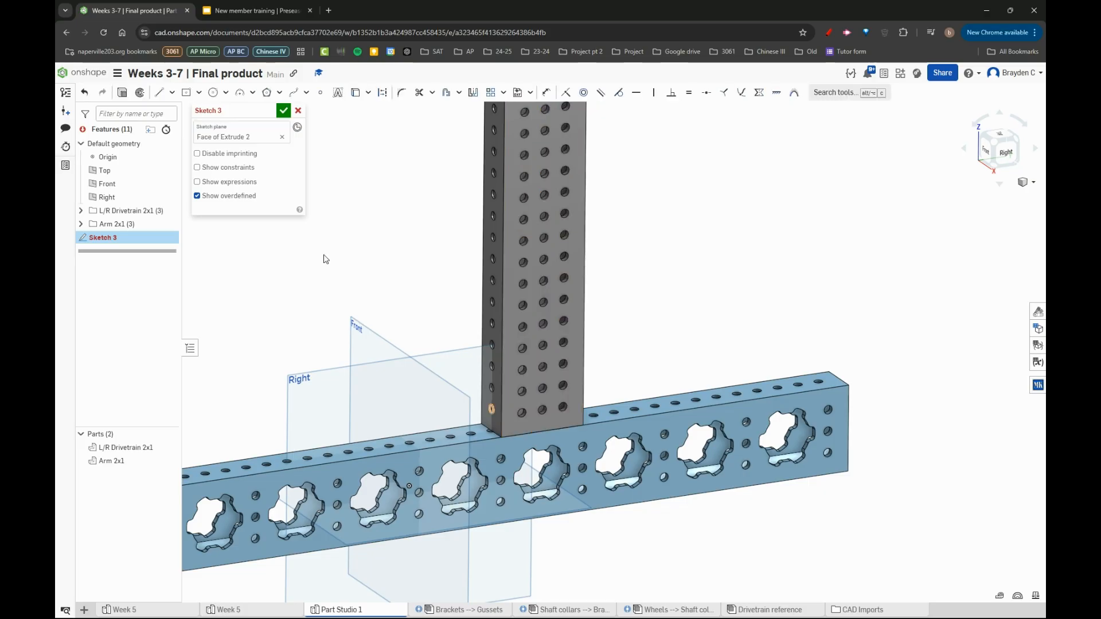
pyautogui.click(283, 110)
# Check the extrude settings of the arm gusset in the finished Week 5 part studio
pyautogui.click(251, 610)
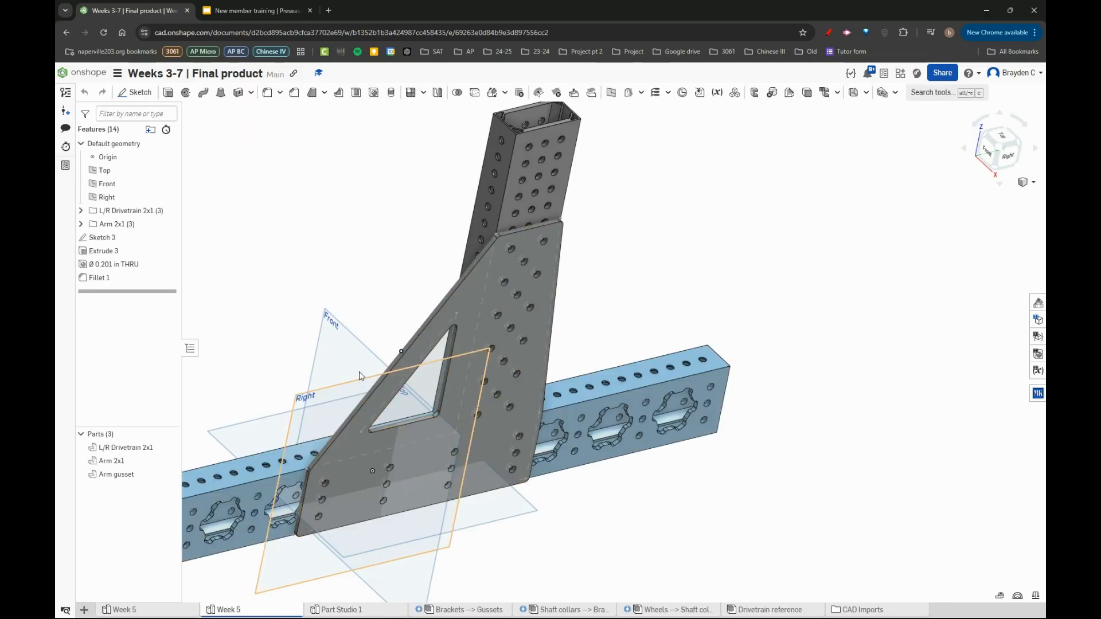
pyautogui.doubleClick(102, 250)
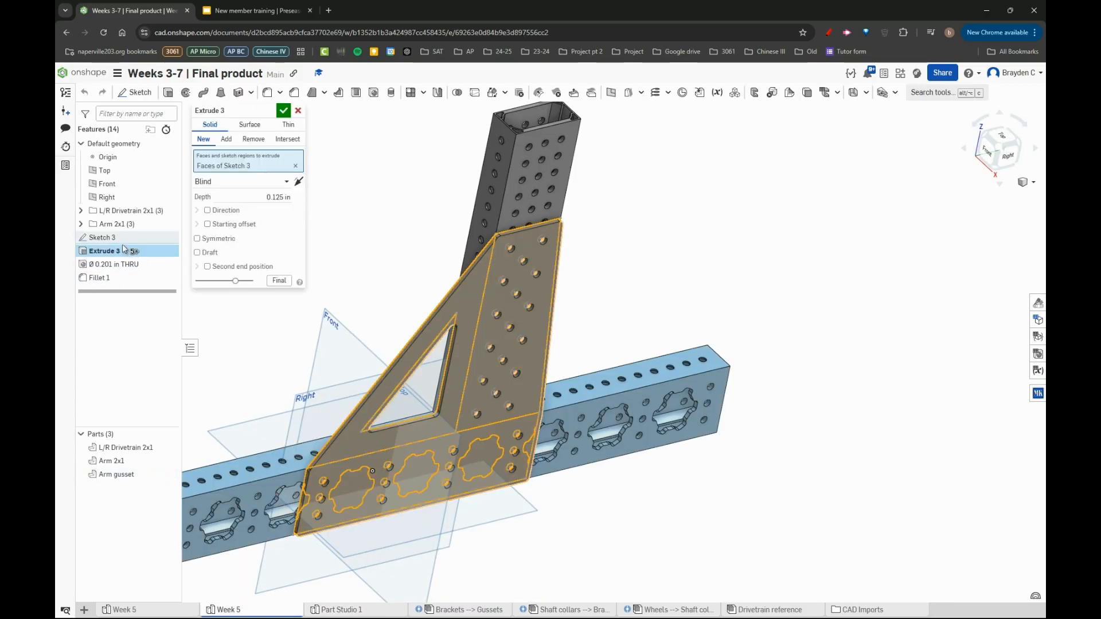
pyautogui.press('Escape')
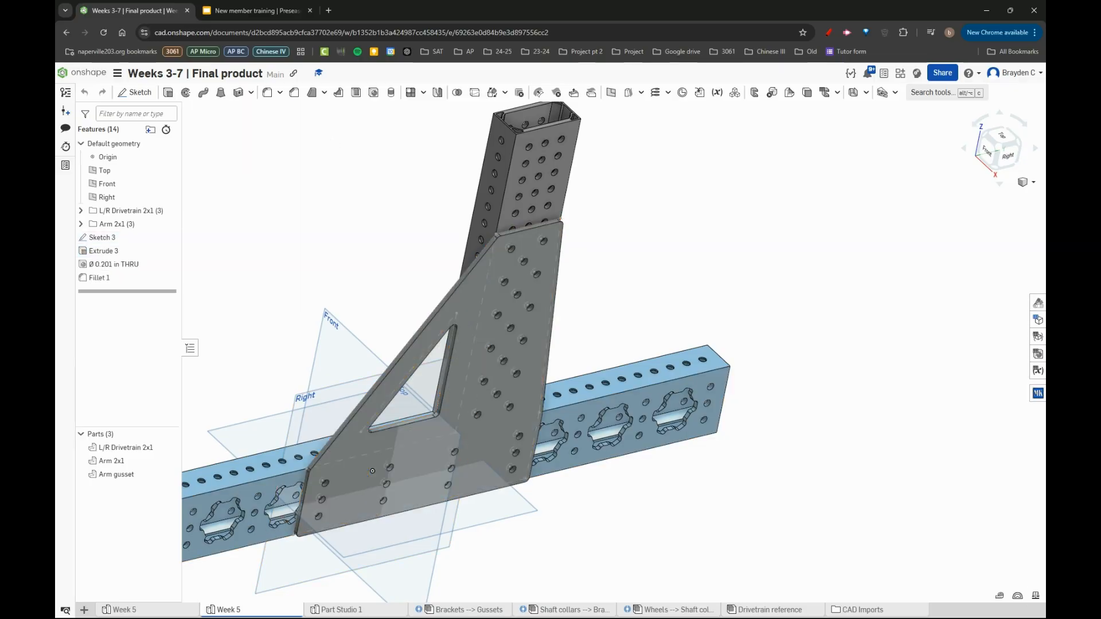
# Reopen Sketch 3 in Part Studio 1 for editing and check its sketch plane
pyautogui.click(351, 609)
pyautogui.doubleClick(102, 237)
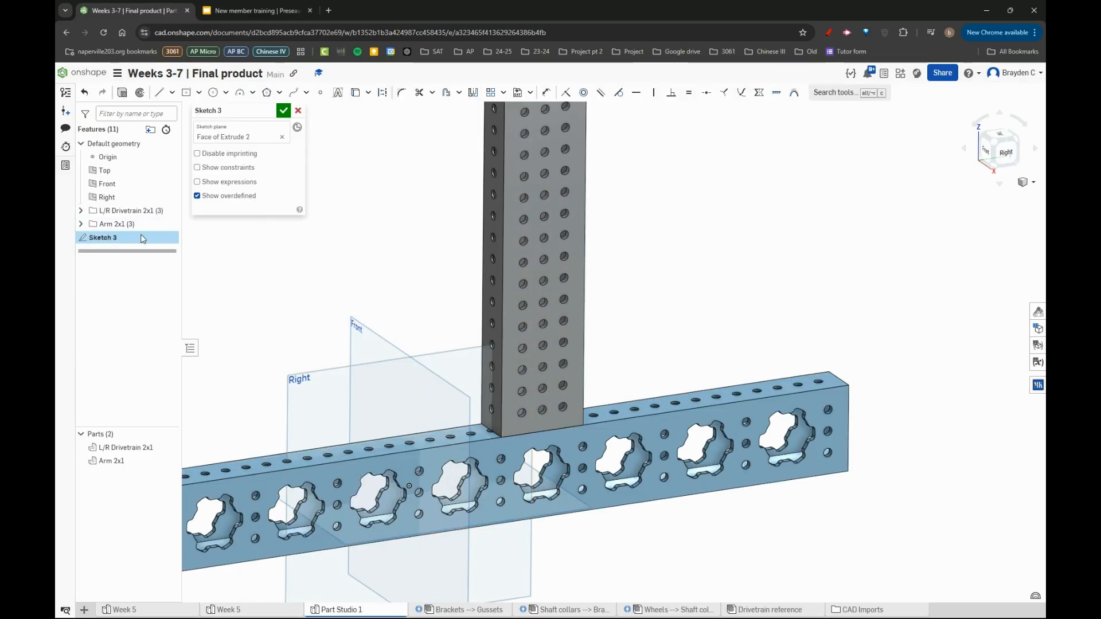
pyautogui.click(240, 137)
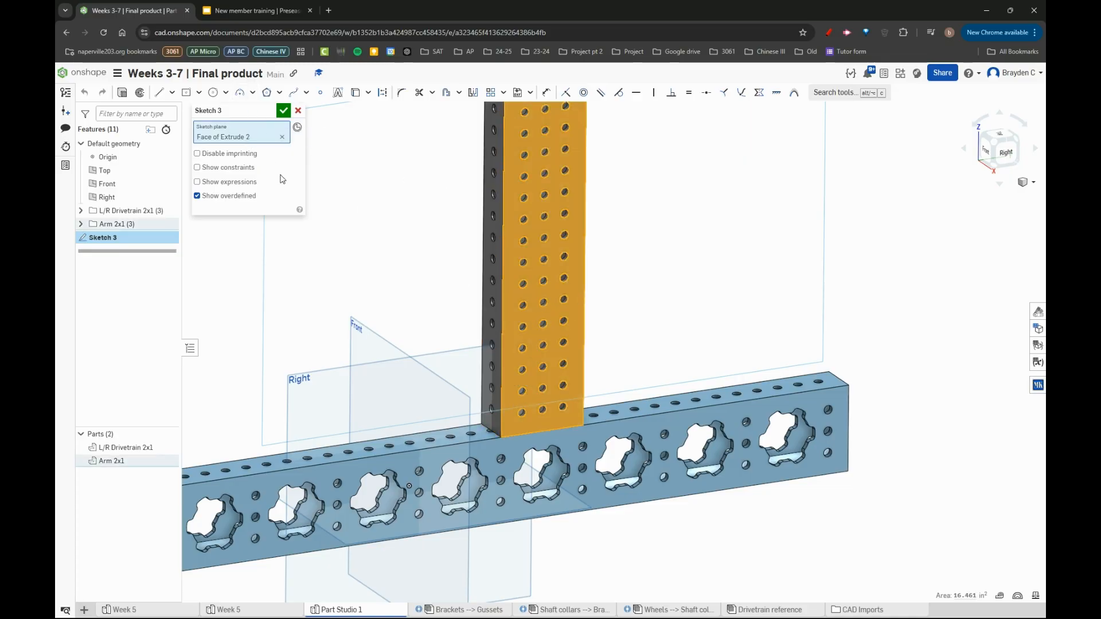
# Sketch an irregular closed outline of connected lines in the empty area beside the arm tube
pyautogui.click(158, 92)
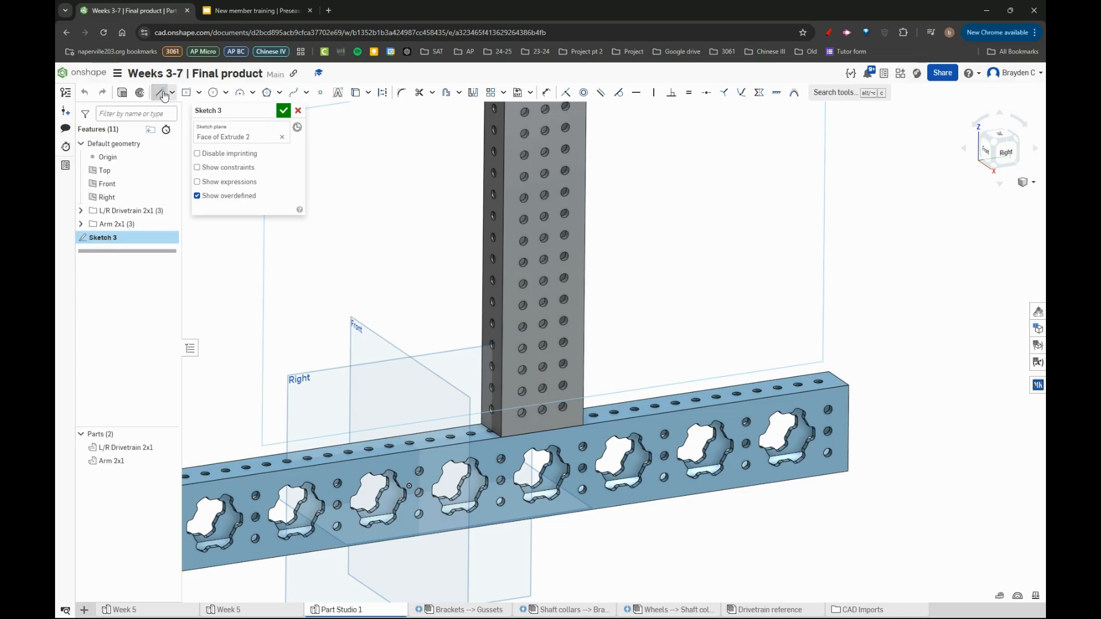
pyautogui.scroll(-5, 565, 423)
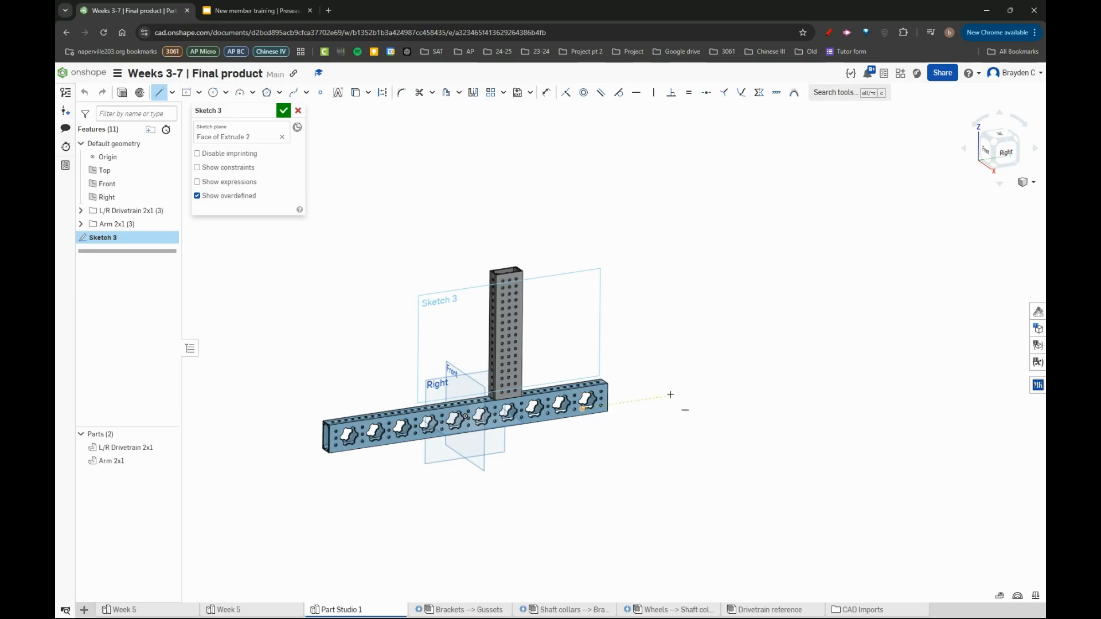
pyautogui.click(695, 231)
pyautogui.click(670, 137)
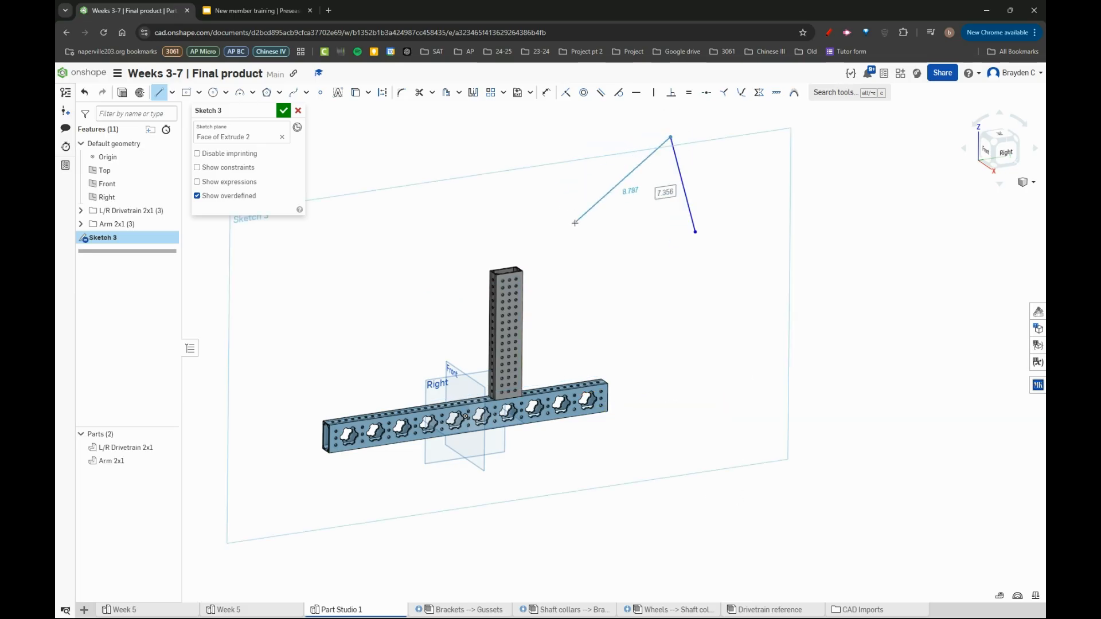
pyautogui.click(575, 223)
pyautogui.click(609, 302)
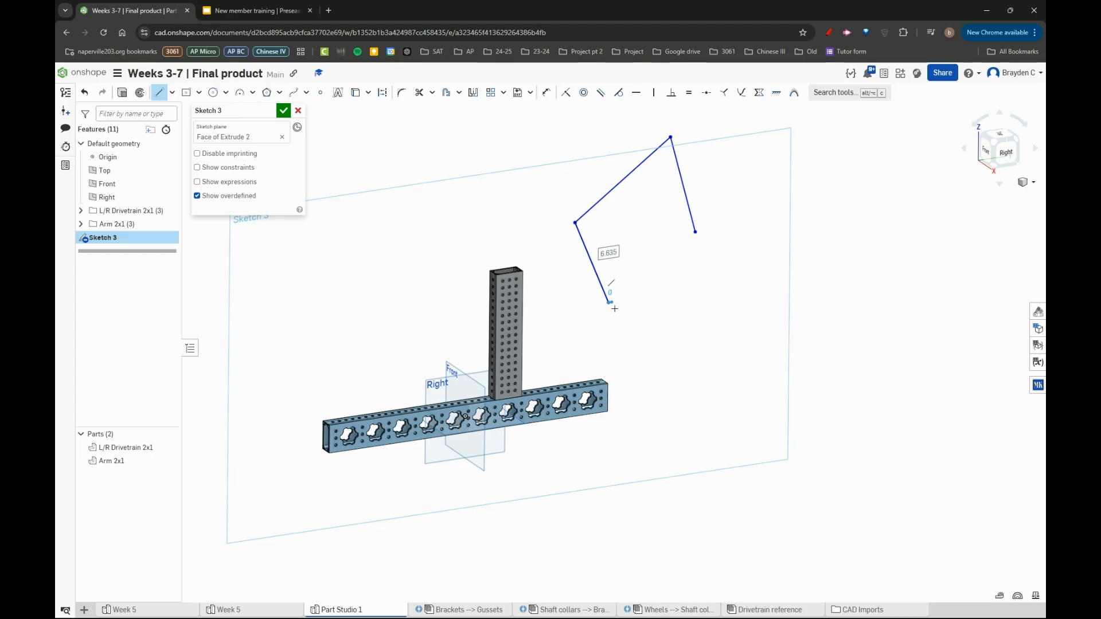
pyautogui.click(675, 281)
pyautogui.click(668, 238)
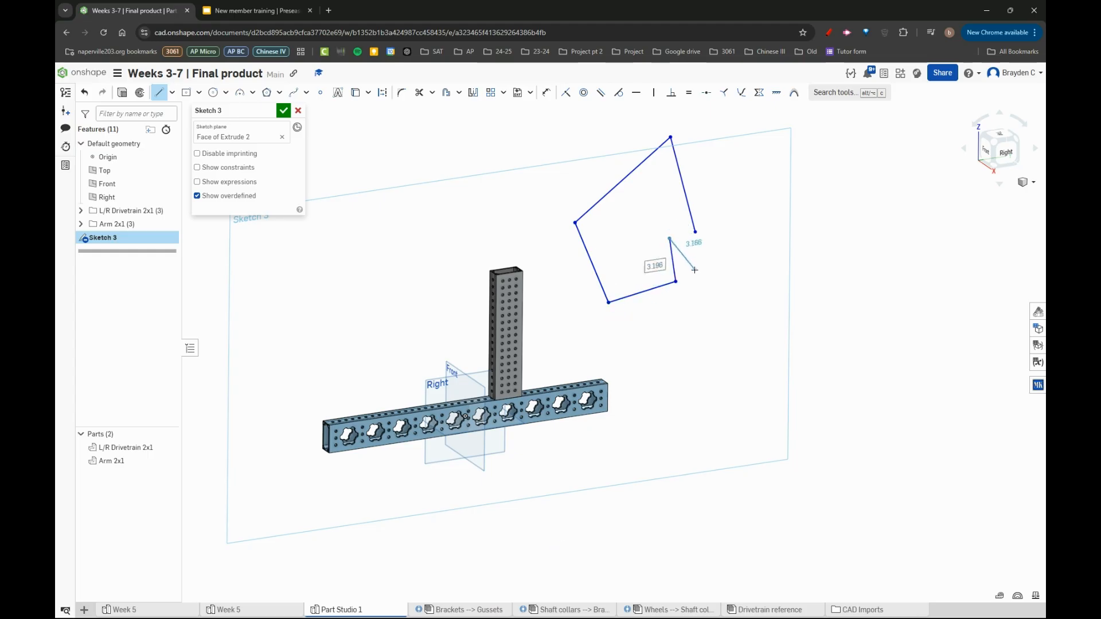
pyautogui.click(694, 269)
pyautogui.click(689, 246)
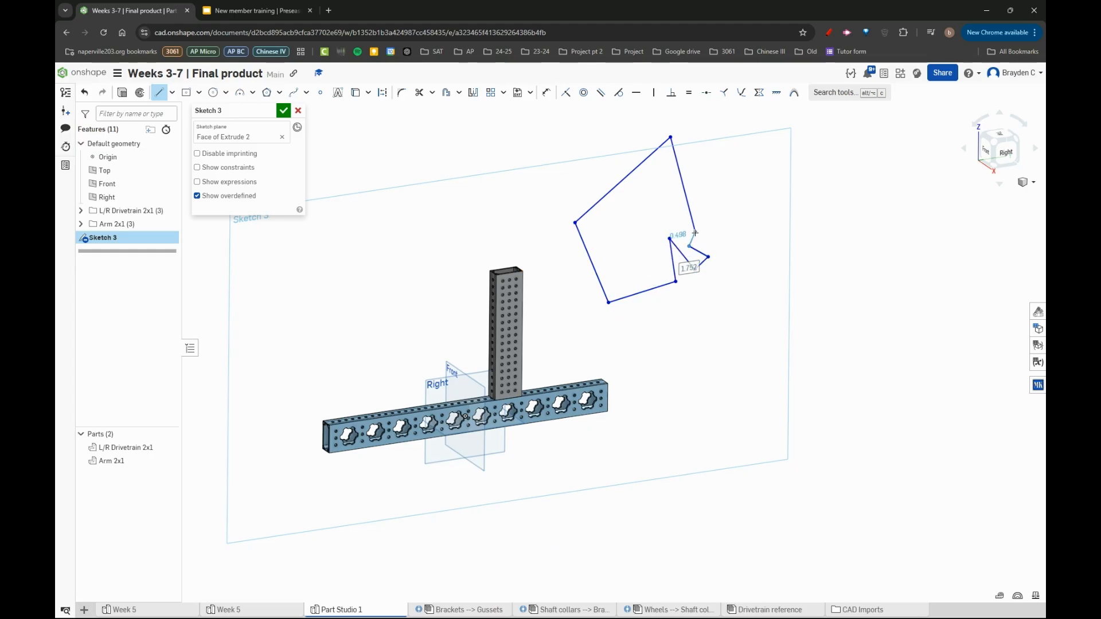
pyautogui.click(694, 232)
pyautogui.press('Escape')
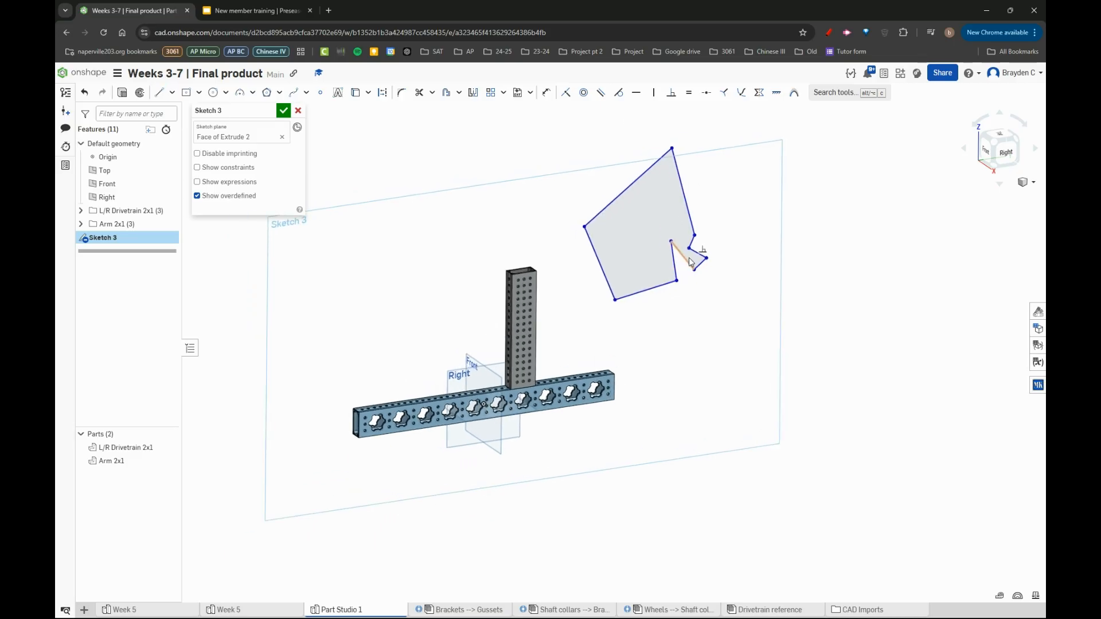
# Delete the entire irregular practice outline from the sketch
pyautogui.moveTo(531, 115)
pyautogui.mouseDown()
pyautogui.moveTo(640, 190)
pyautogui.moveTo(772, 341)
pyautogui.mouseUp()
pyautogui.click(753, 336)
pyautogui.press('Delete')
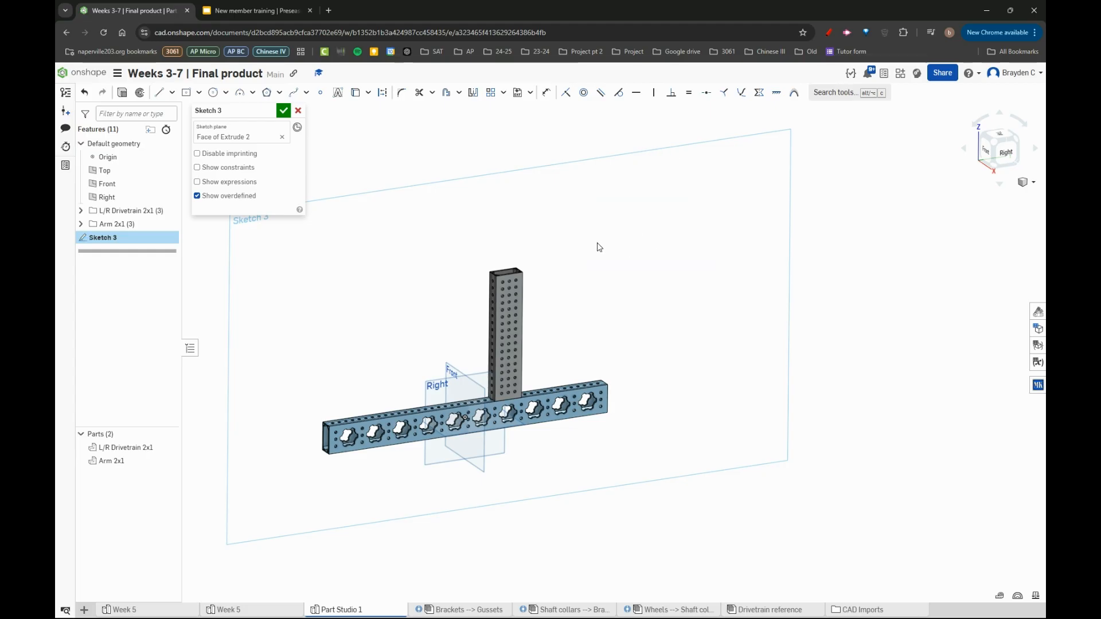
# Sketch a slanted line about 2.05 in long from the drivetrain tube's lower edge to its upper edge, just beside the arm
pyautogui.scroll(-1, 504, 390)
pyautogui.scroll(9, 527, 406)
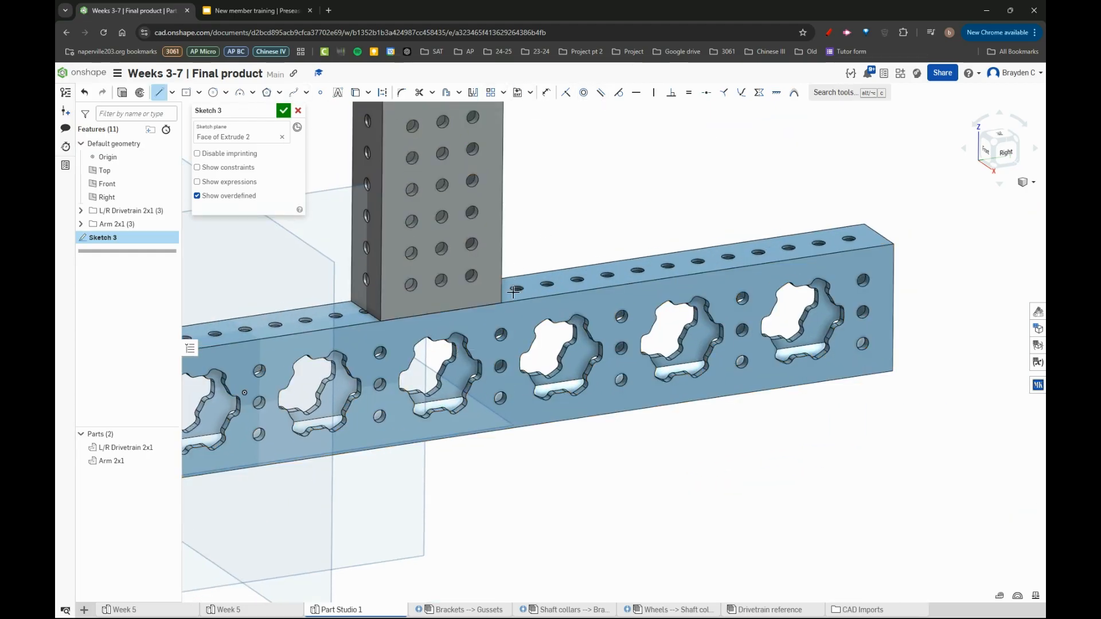
pyautogui.press('l')
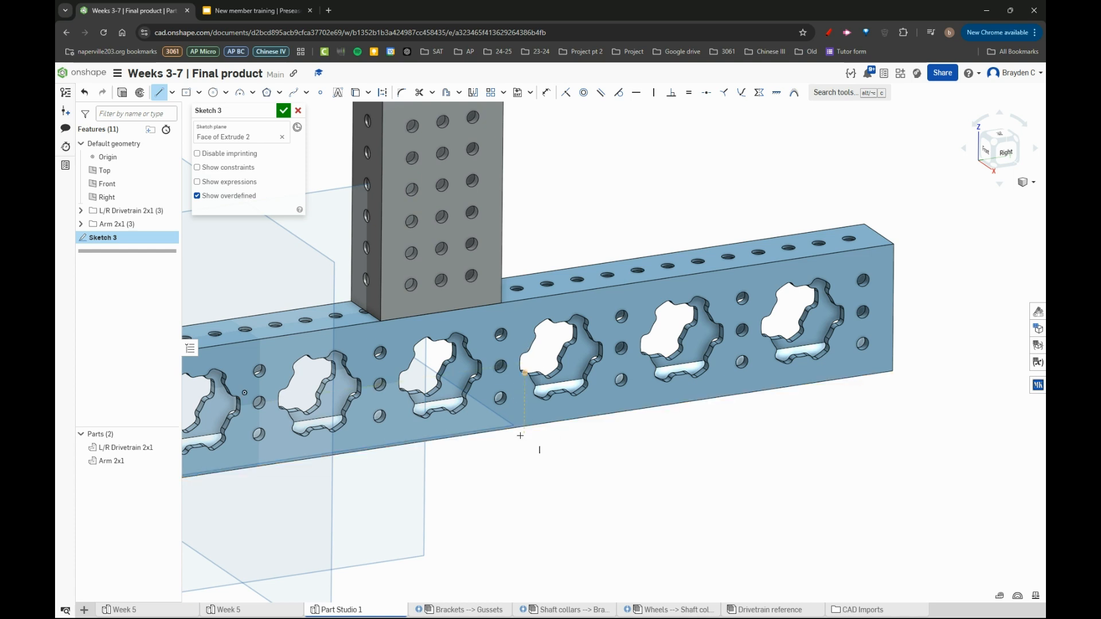
pyautogui.scroll(2, 520, 435)
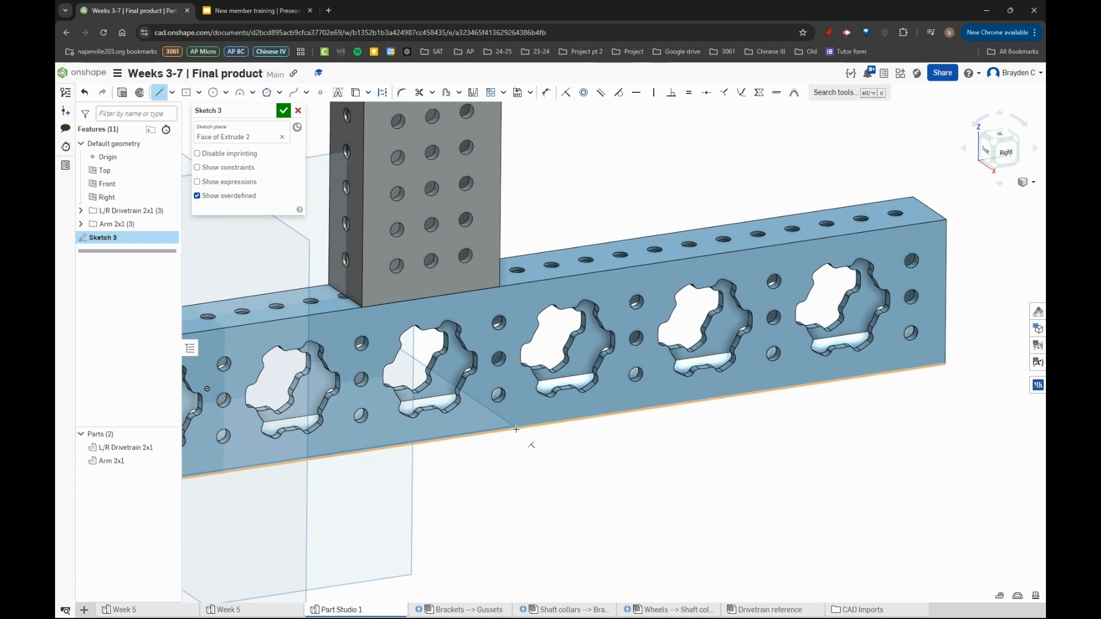
pyautogui.press('super+shift+s')
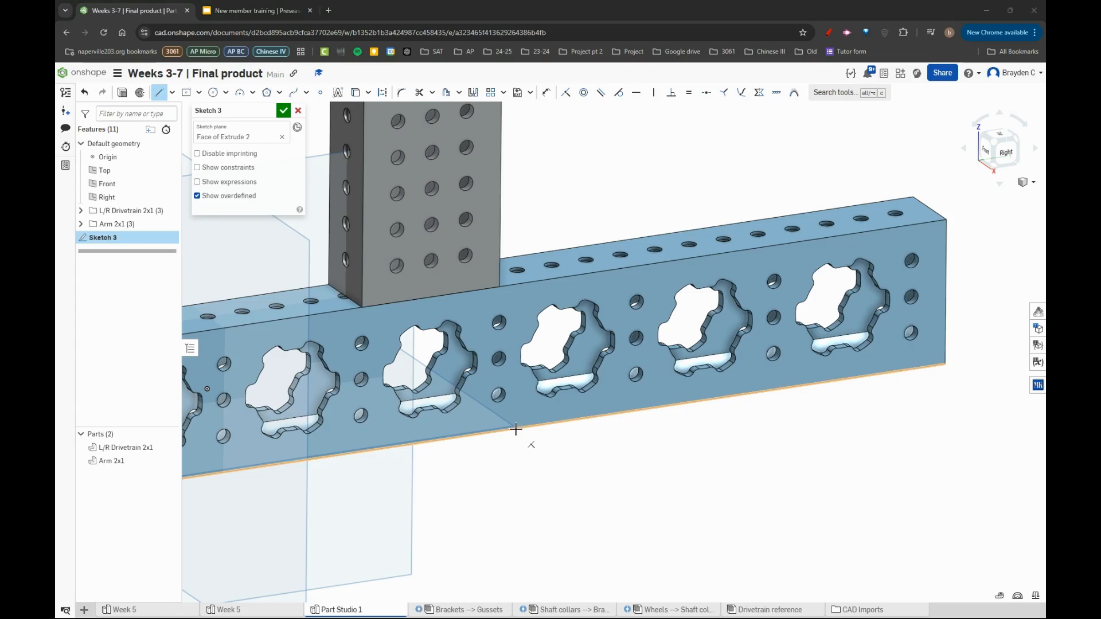
pyautogui.moveTo(522, 435); pyautogui.dragTo(535, 456)
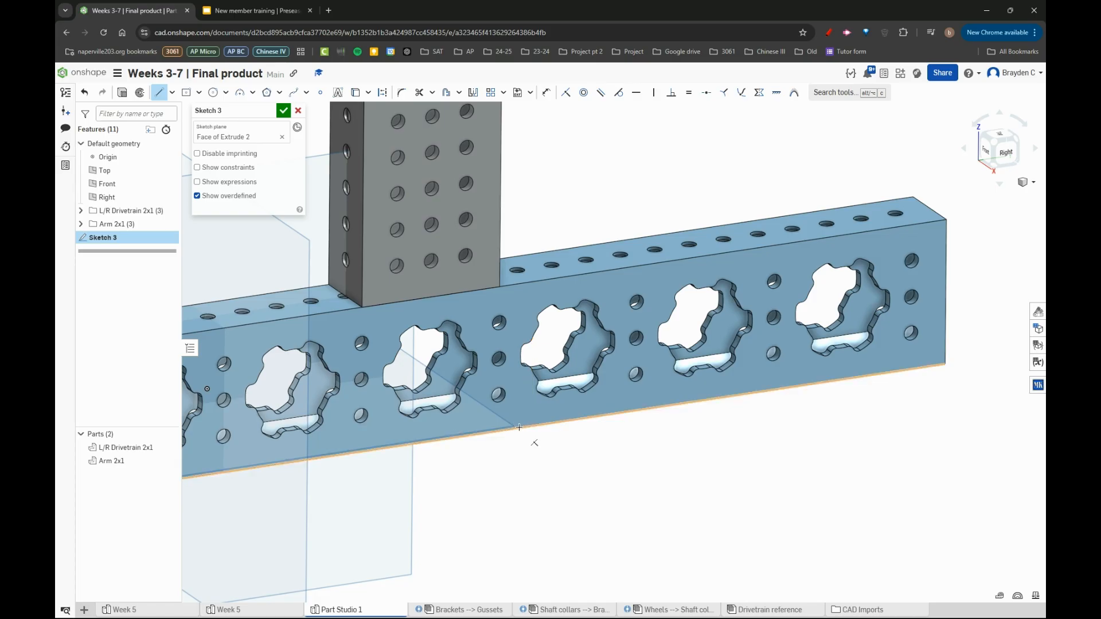
pyautogui.click(519, 427)
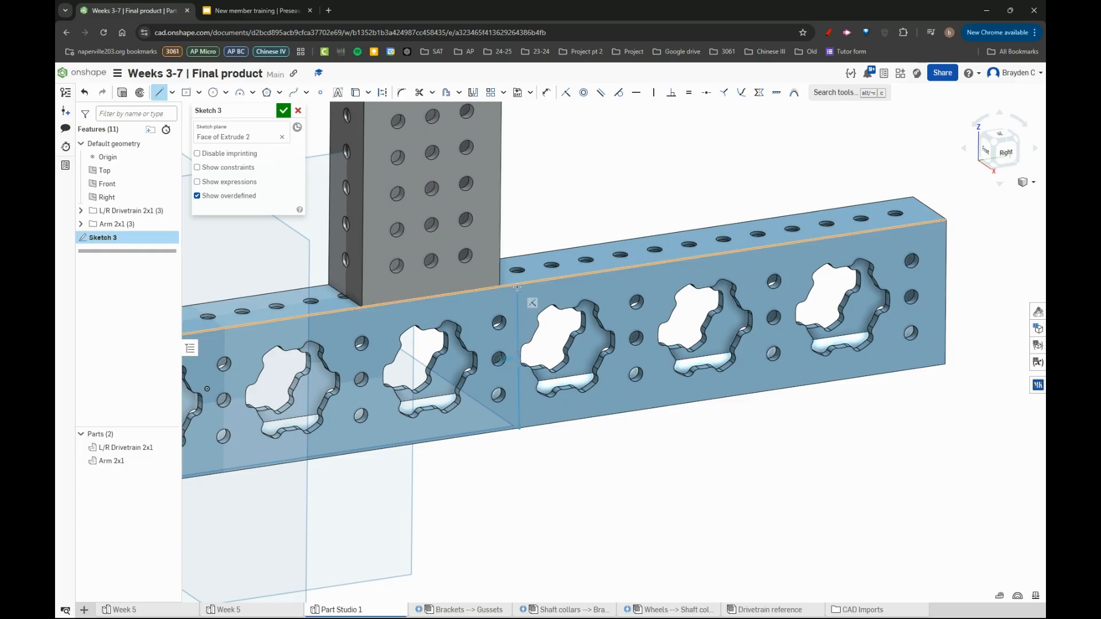
pyautogui.click(552, 279)
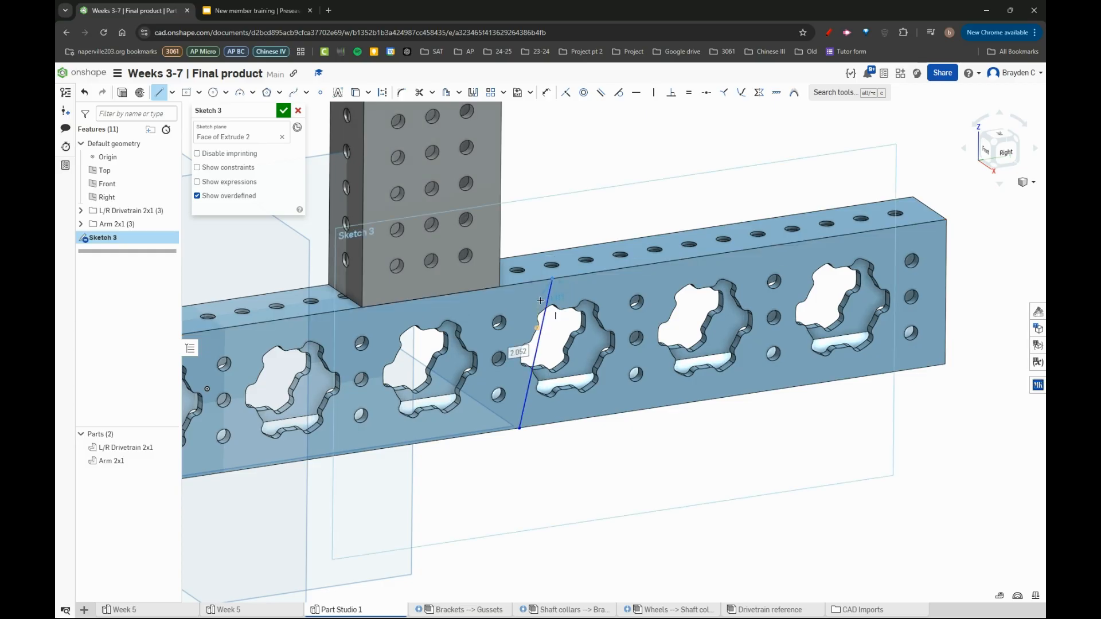
# Sketch a slanted line from the upper end of the existing slanted line to the arm tube's nearest vertical edge
pyautogui.scroll(-1, 553, 281)
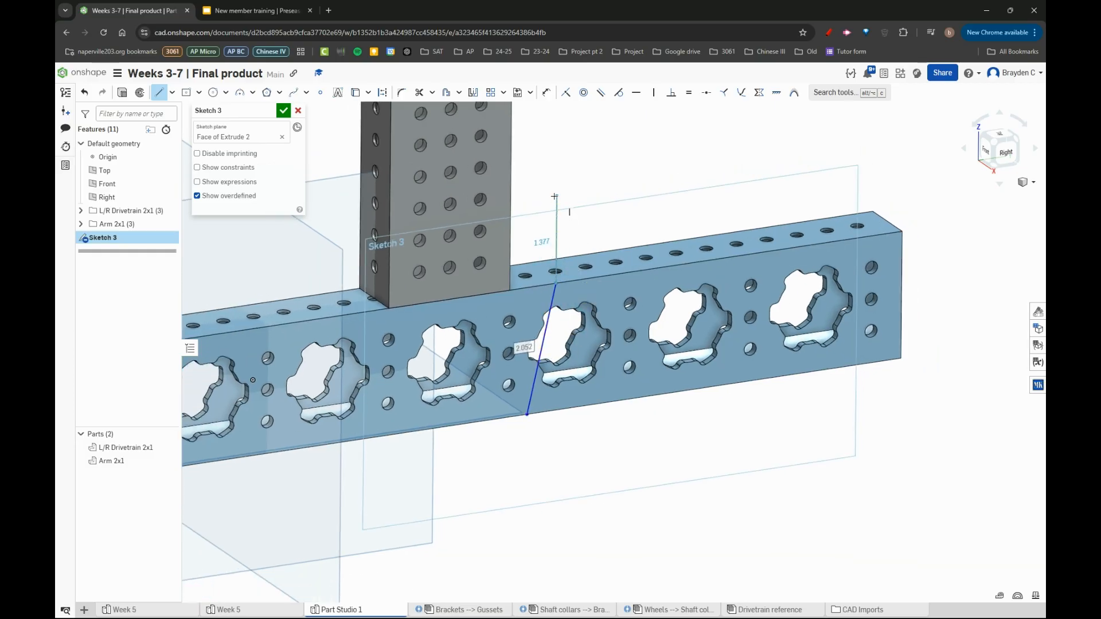
pyautogui.press('Escape')
pyautogui.press('l')
pyautogui.click(555, 283)
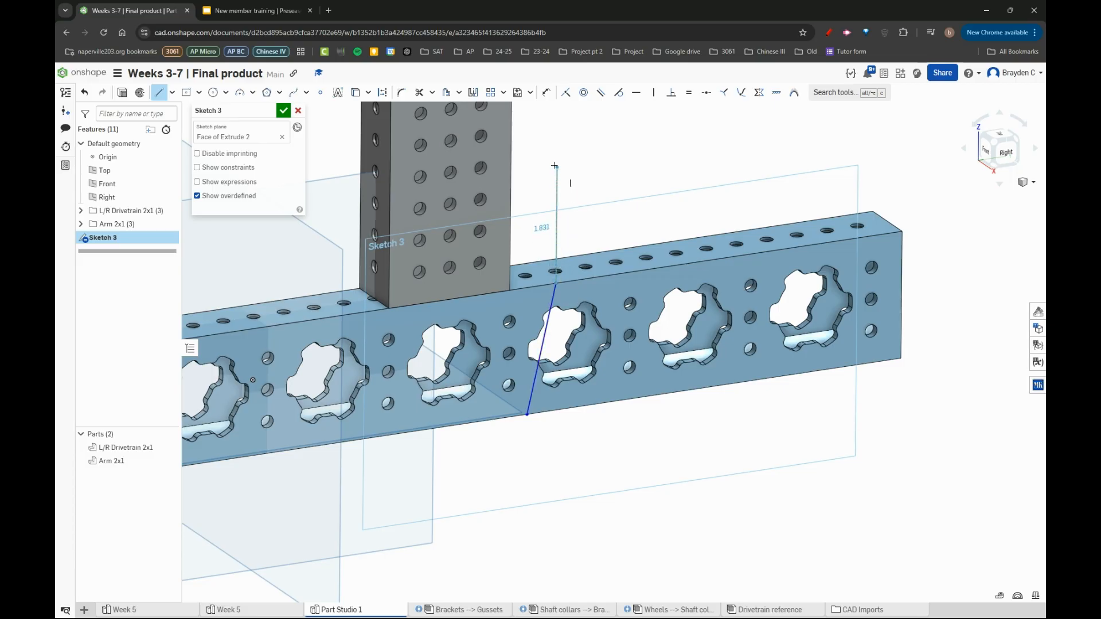
pyautogui.scroll(-5, 517, 177)
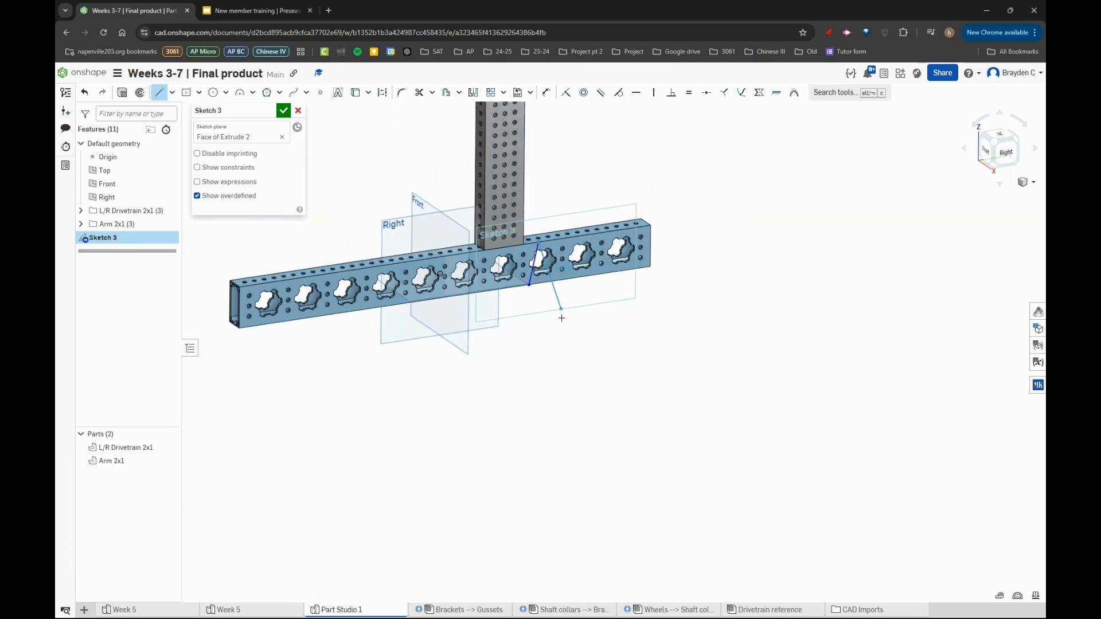
pyautogui.scroll(3, 544, 228)
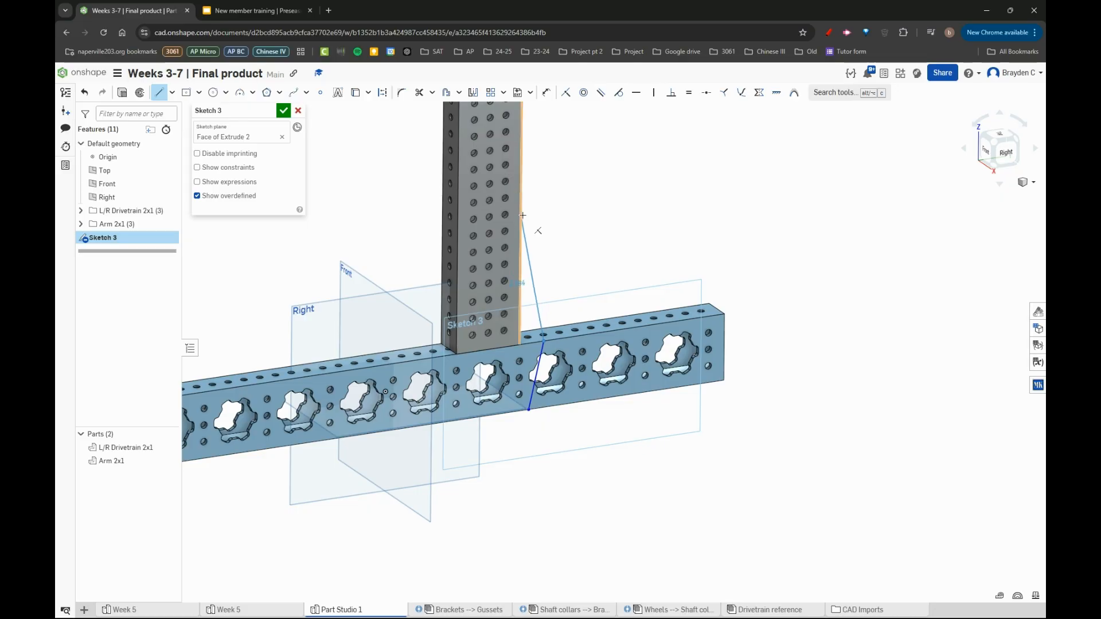
pyautogui.scroll(-3, 519, 167)
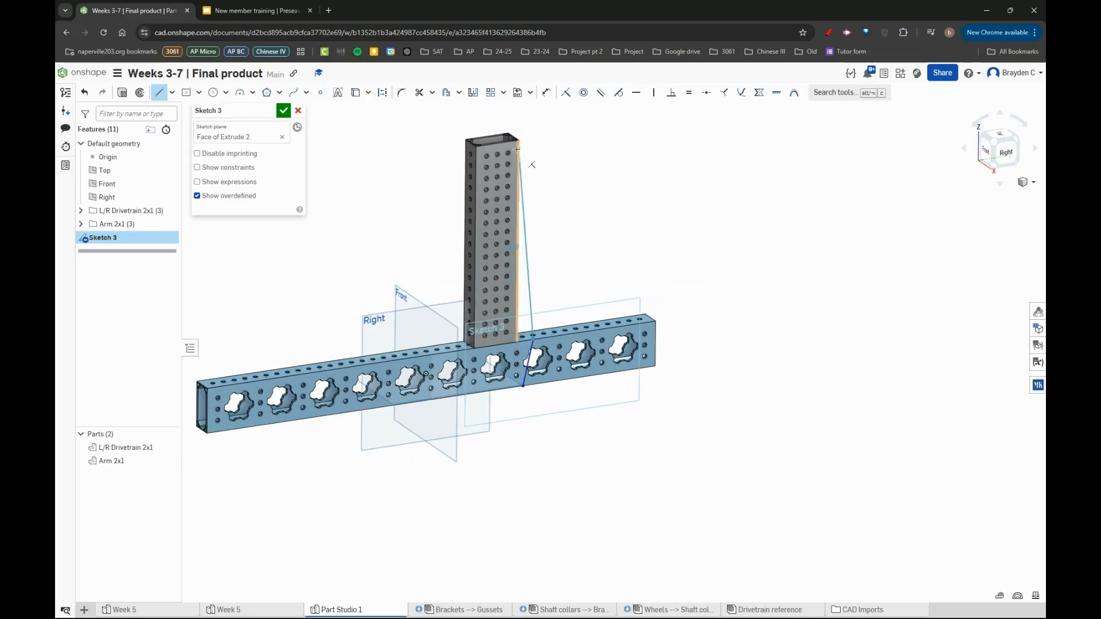
pyautogui.scroll(3, 514, 161)
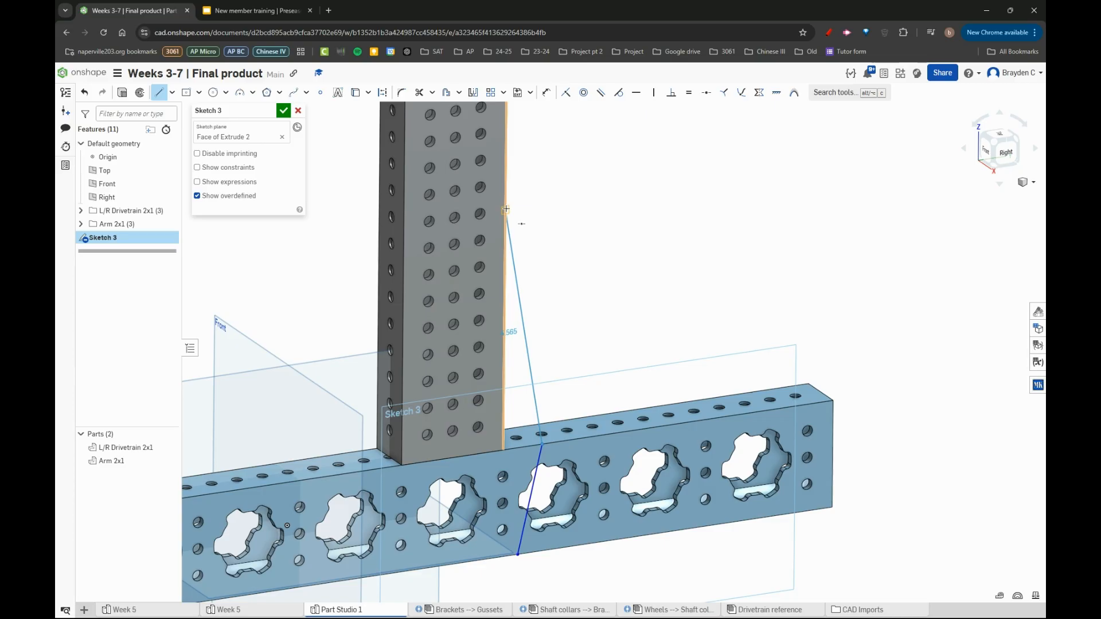
pyautogui.click(505, 244)
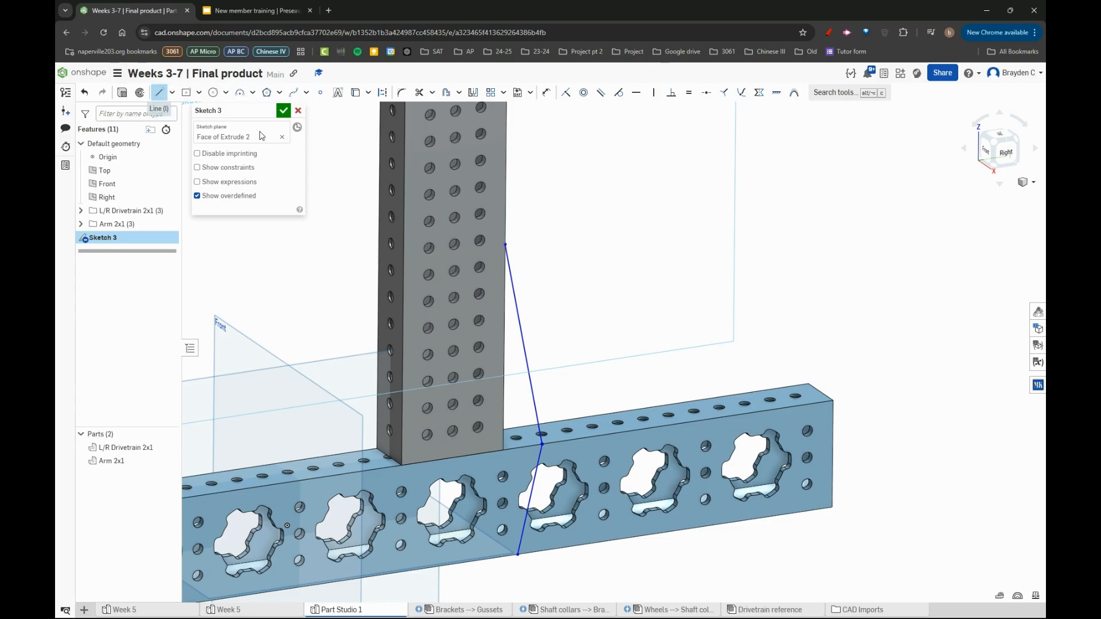
# Continue the outline with a line about 2.01 in long across the arm's face and a diagonal about 5.82 in long down to the drivetrain's upper edge
pyautogui.click(504, 244)
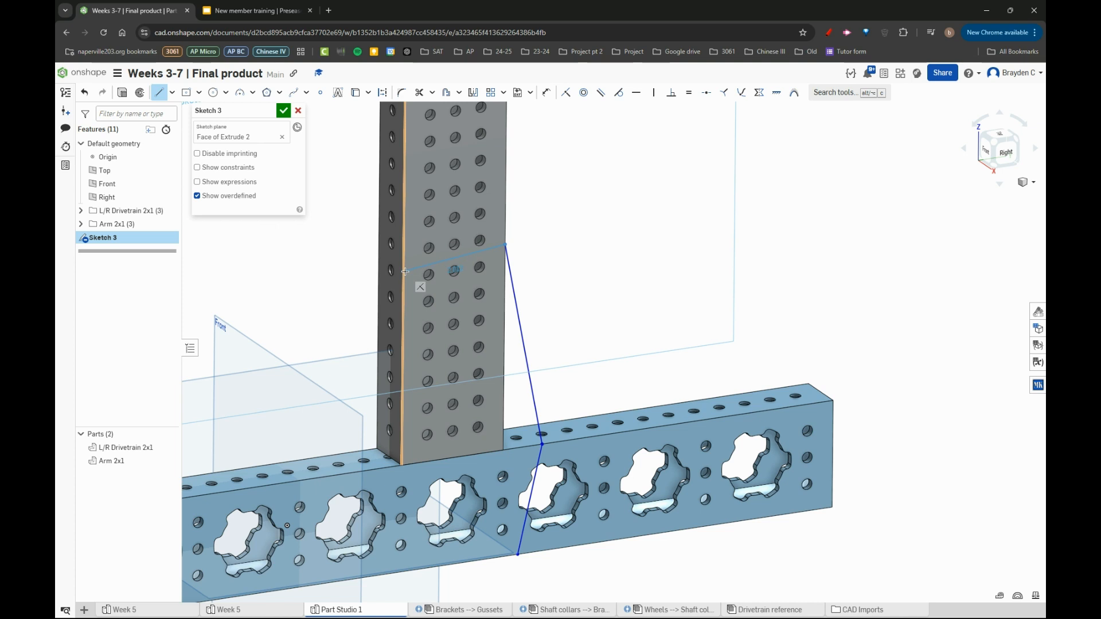
pyautogui.click(405, 271)
pyautogui.scroll(-3, 604, 179)
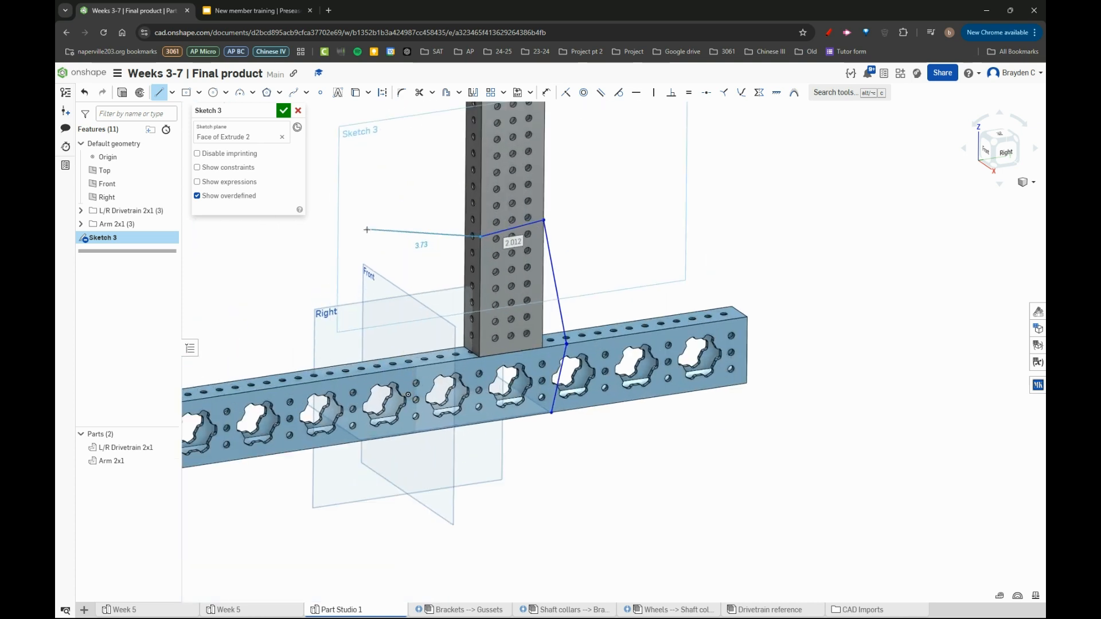
pyautogui.scroll(3, 370, 232)
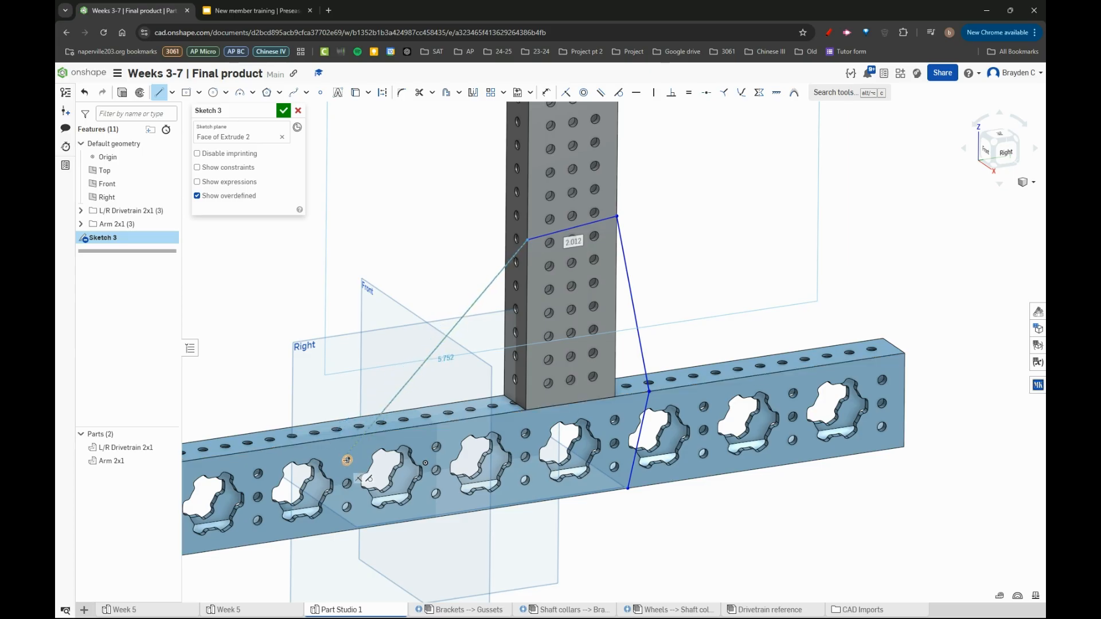
pyautogui.click(323, 440)
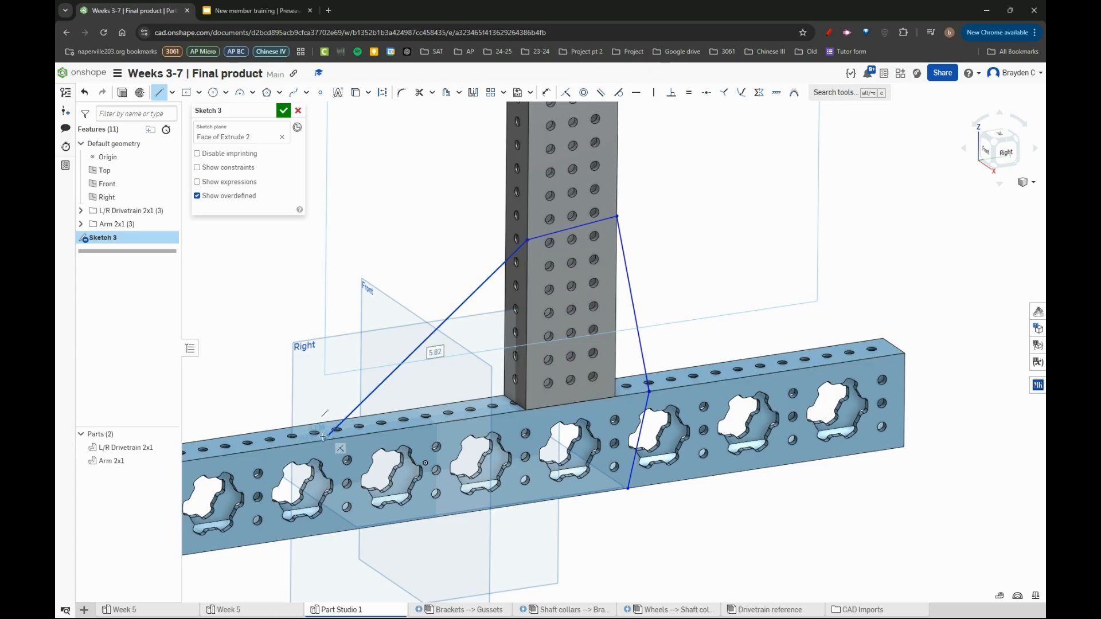
pyautogui.press('a')
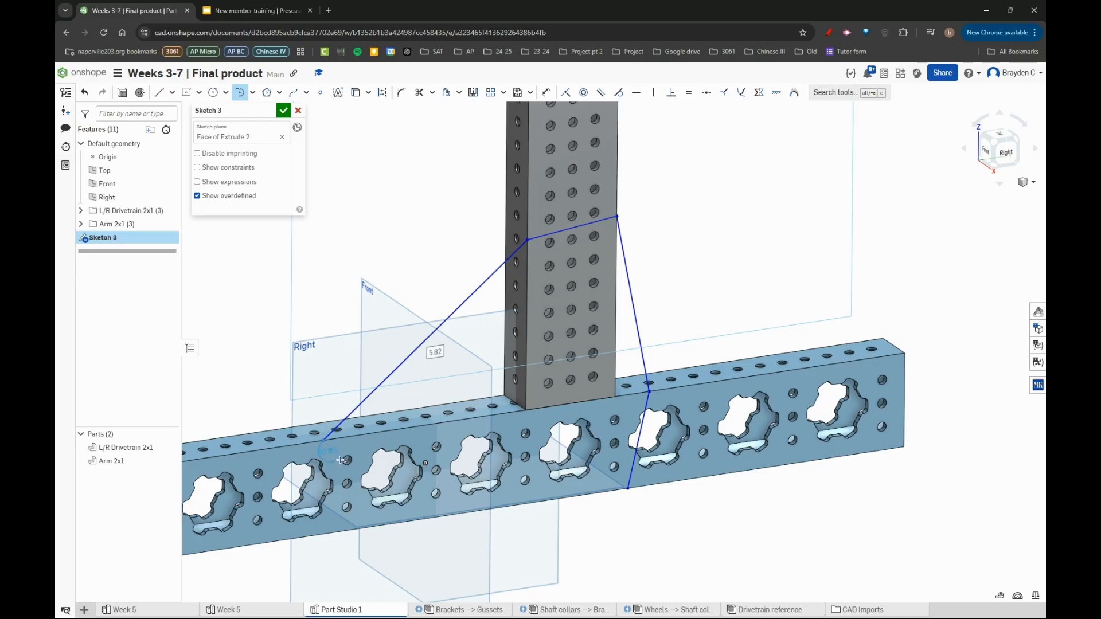
pyautogui.click(323, 440)
pyautogui.press('l')
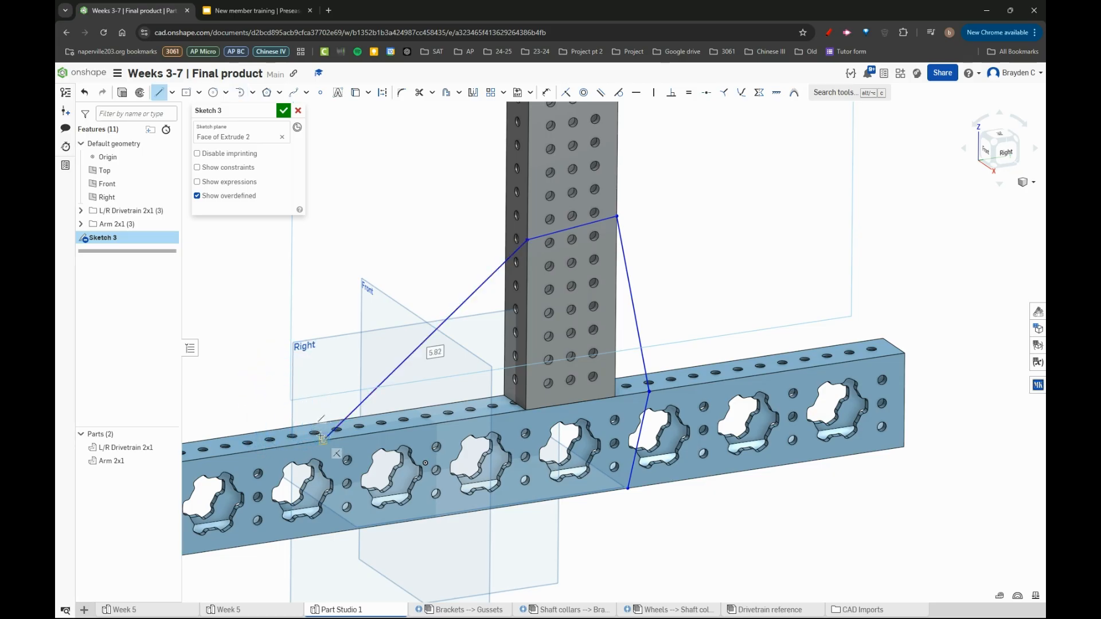
pyautogui.click(322, 440)
pyautogui.press('t')
pyautogui.click(325, 441)
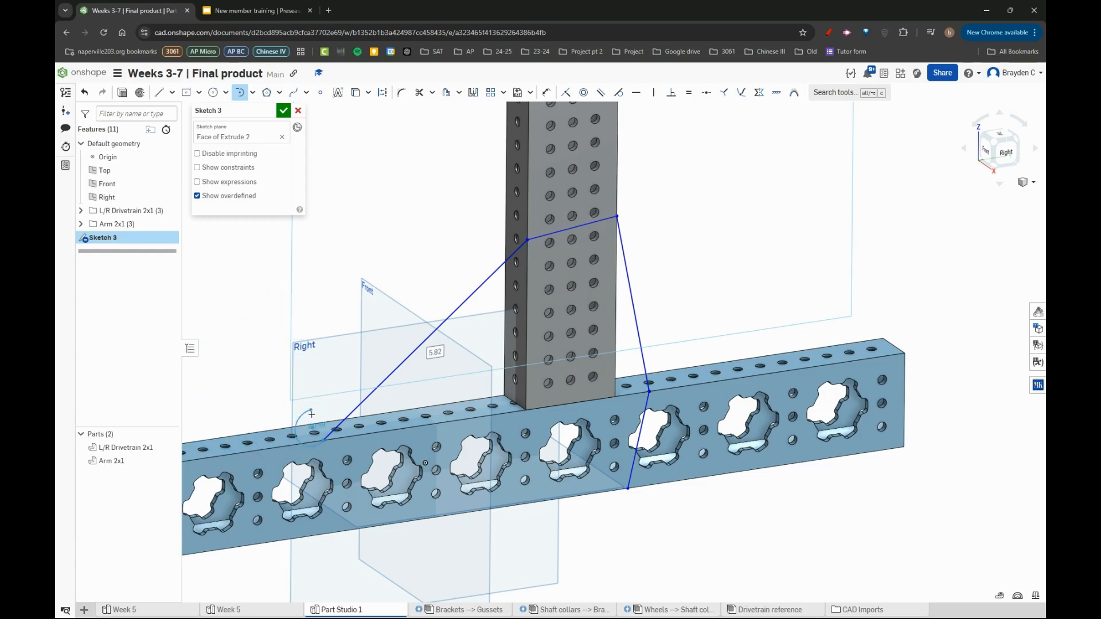
# Sketch a nearly vertical line about 2 in long from the diagonal's lower end to the drivetrain tube's lower edge
pyautogui.press('l')
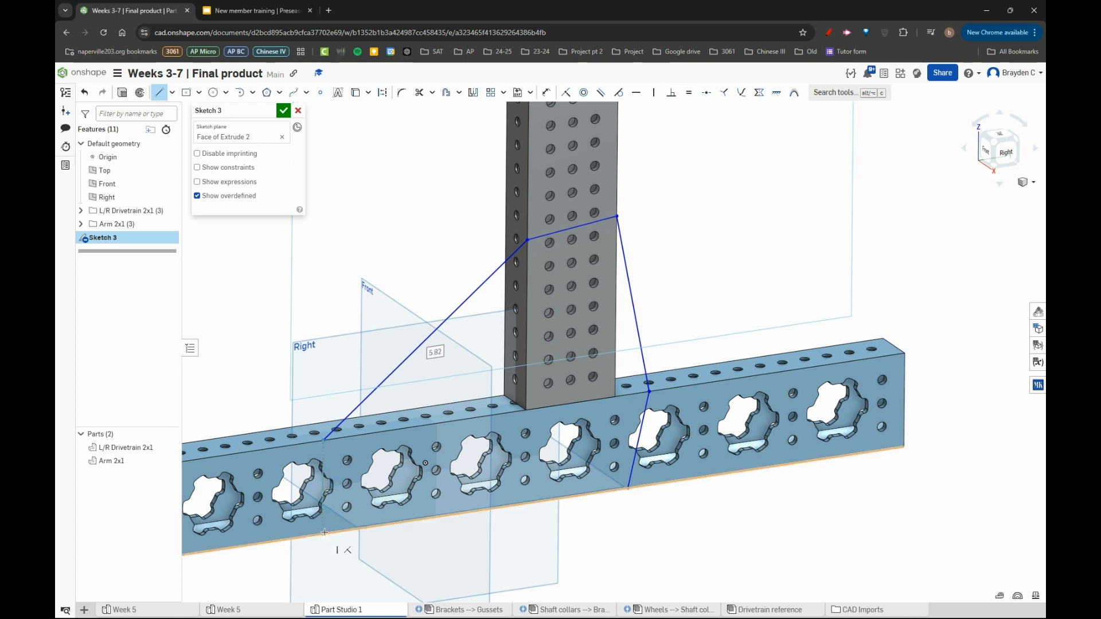
pyautogui.scroll(5, 321, 531)
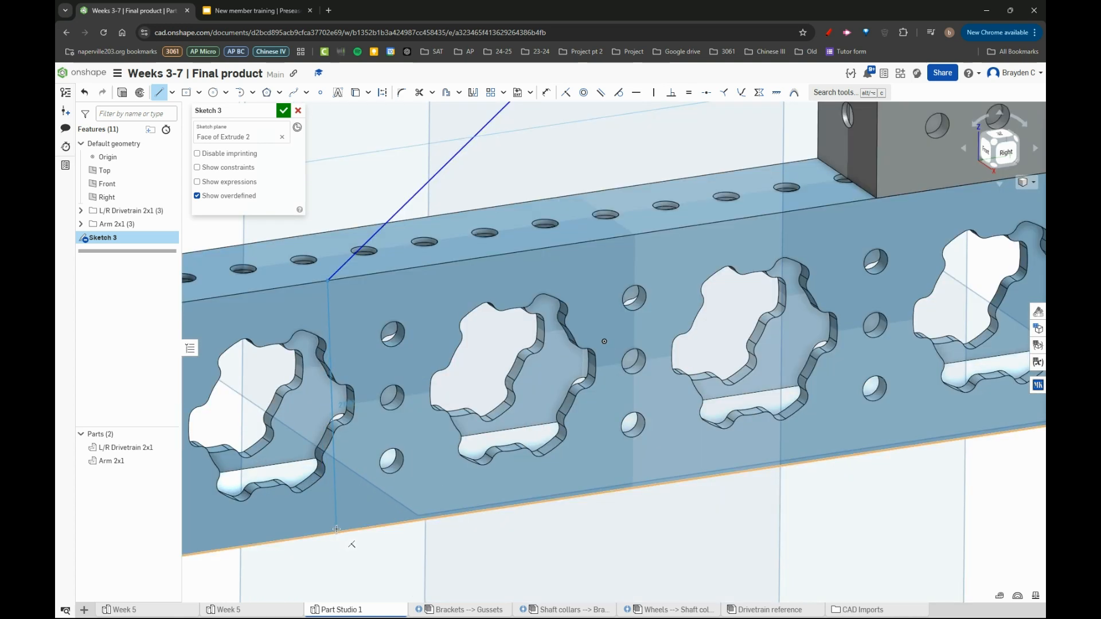
pyautogui.click(337, 532)
pyautogui.scroll(-9, 298, 515)
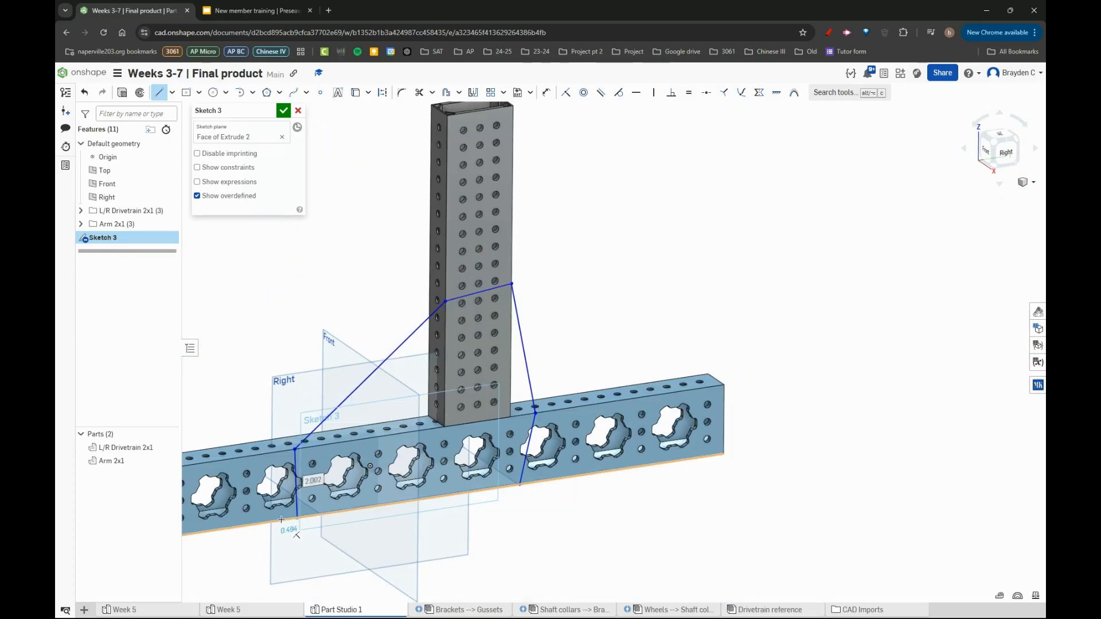
# Close the gusset outline with a line about 6.76 in long along the drivetrain tube's lower edge
pyautogui.press('a')
pyautogui.scroll(6, 307, 515)
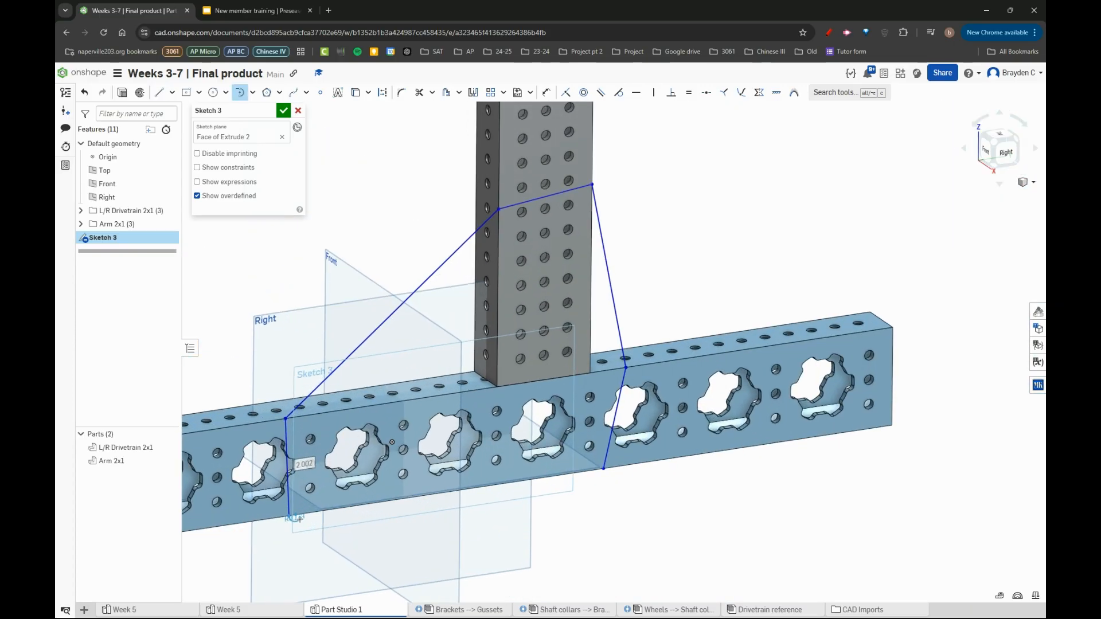
pyautogui.press('l')
pyautogui.click(299, 515)
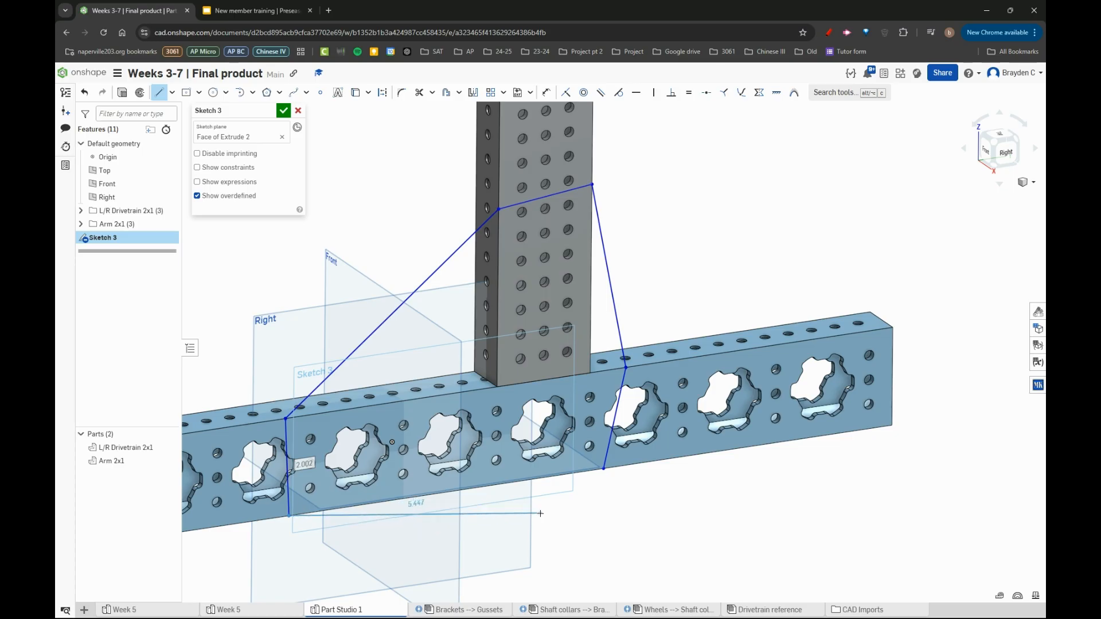
pyautogui.click(604, 469)
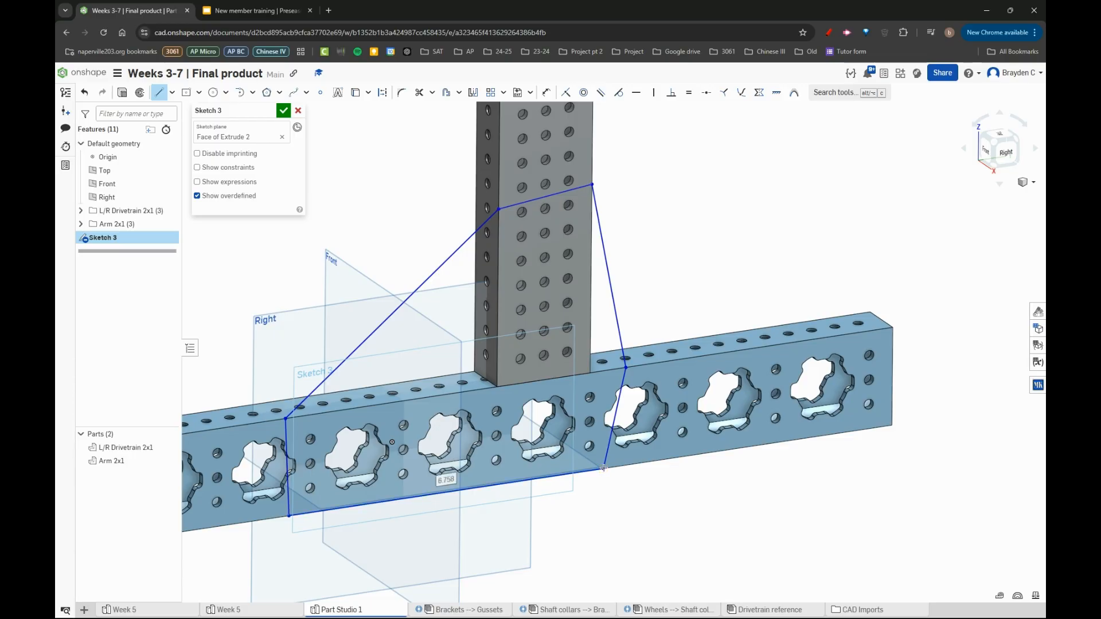
# Constrain the outline's two end lines on the drivetrain tube to vertical and its line across the arm to horizontal
pyautogui.moveTo(621, 340); pyautogui.dragTo(635, 336, button='right')
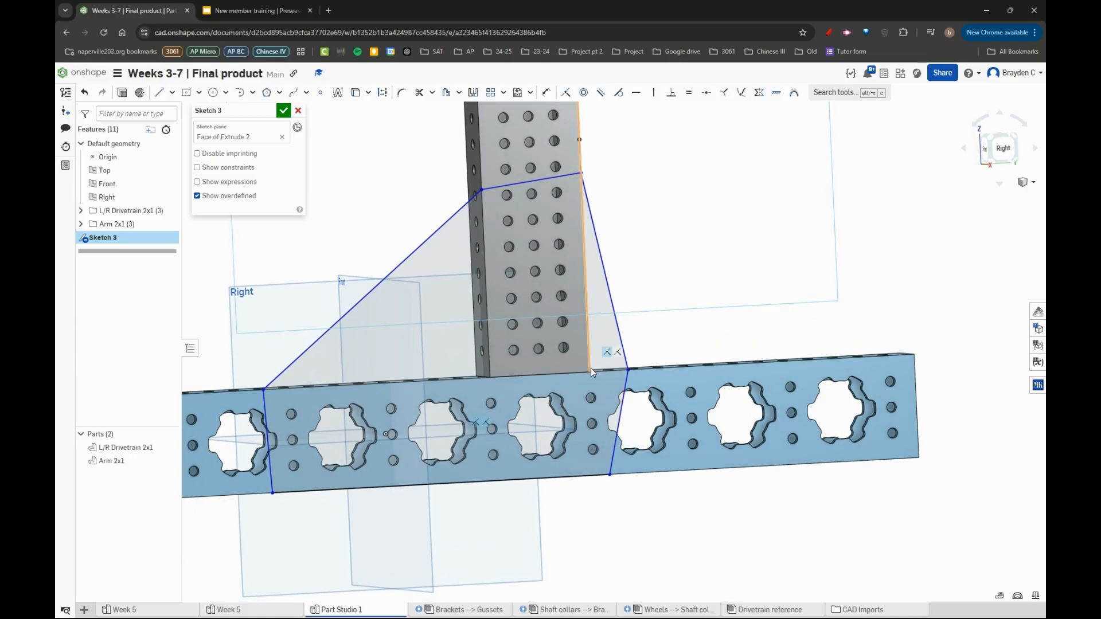
pyautogui.click(626, 383)
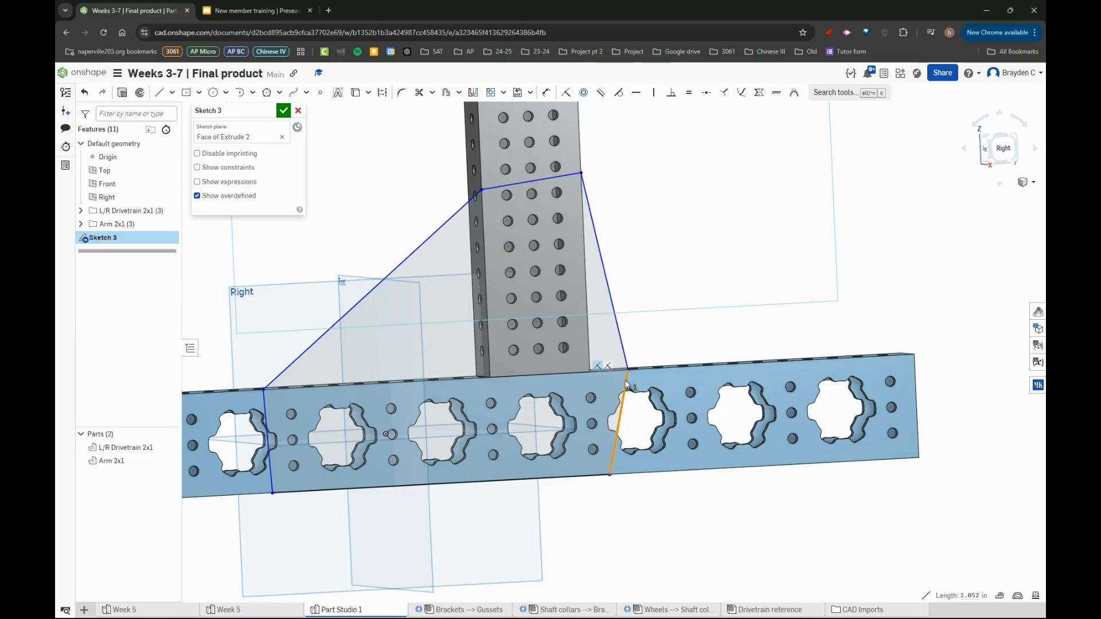
pyautogui.click(653, 95)
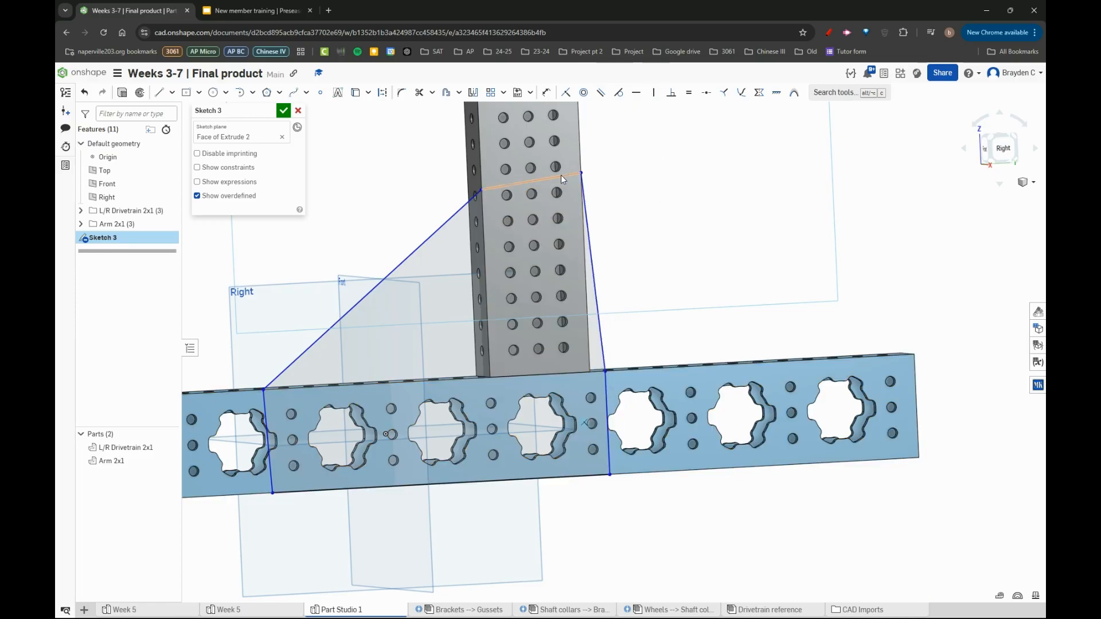
pyautogui.click(531, 181)
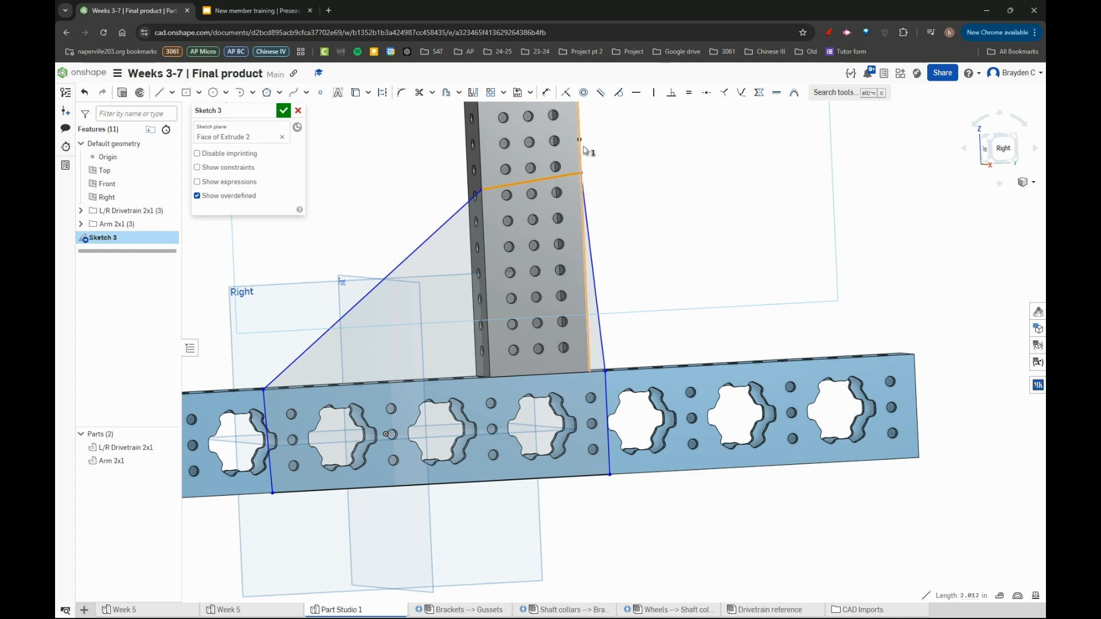
pyautogui.click(635, 94)
pyautogui.press('v')
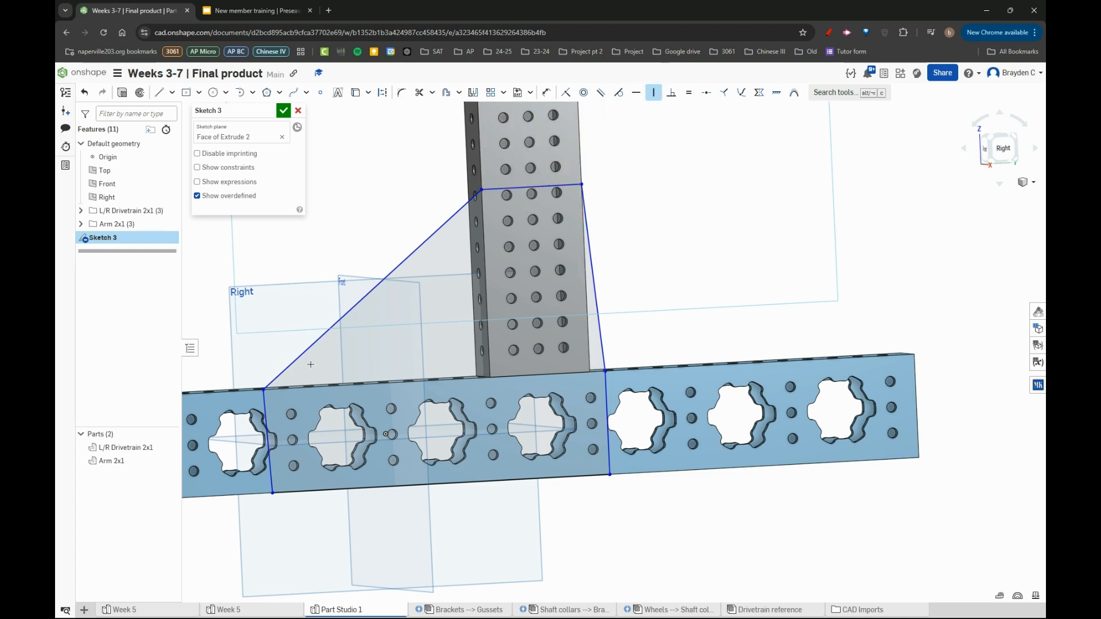
pyautogui.click(264, 409)
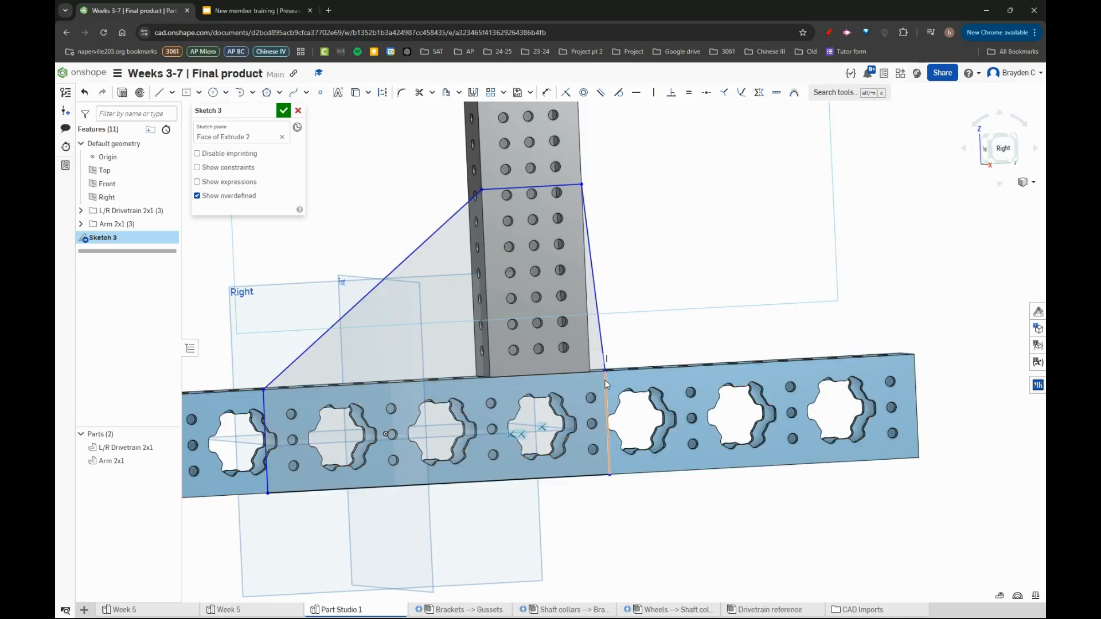
# Reposition the outline's vertical end line nearest the arm so it lies just outside the adjacent column of drivetrain holes
pyautogui.scroll(-2, 606, 383)
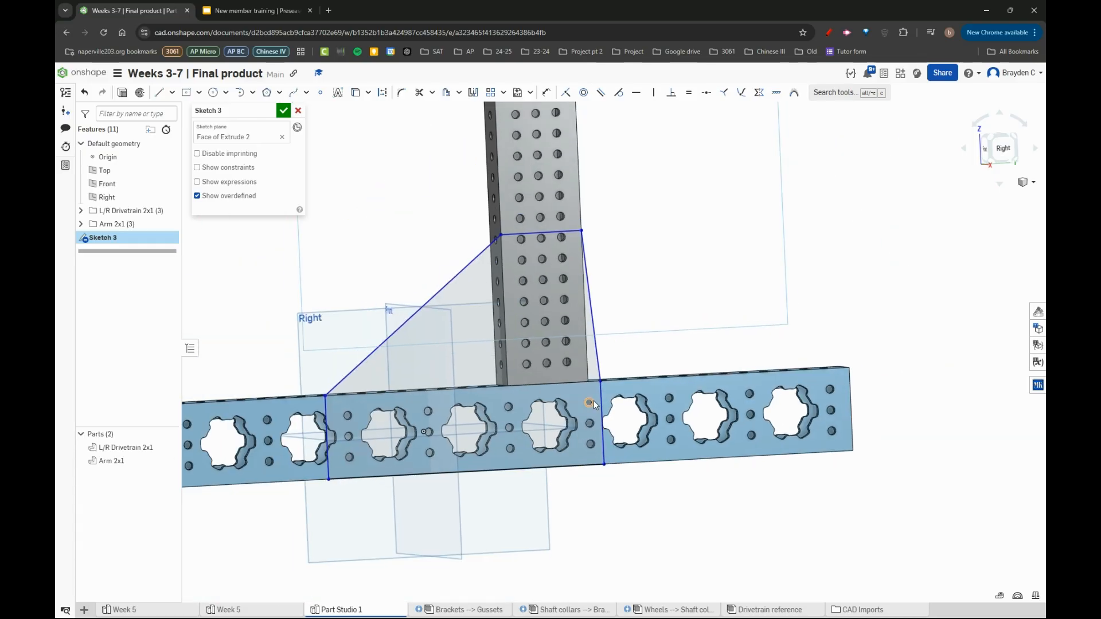
pyautogui.scroll(2, 601, 391)
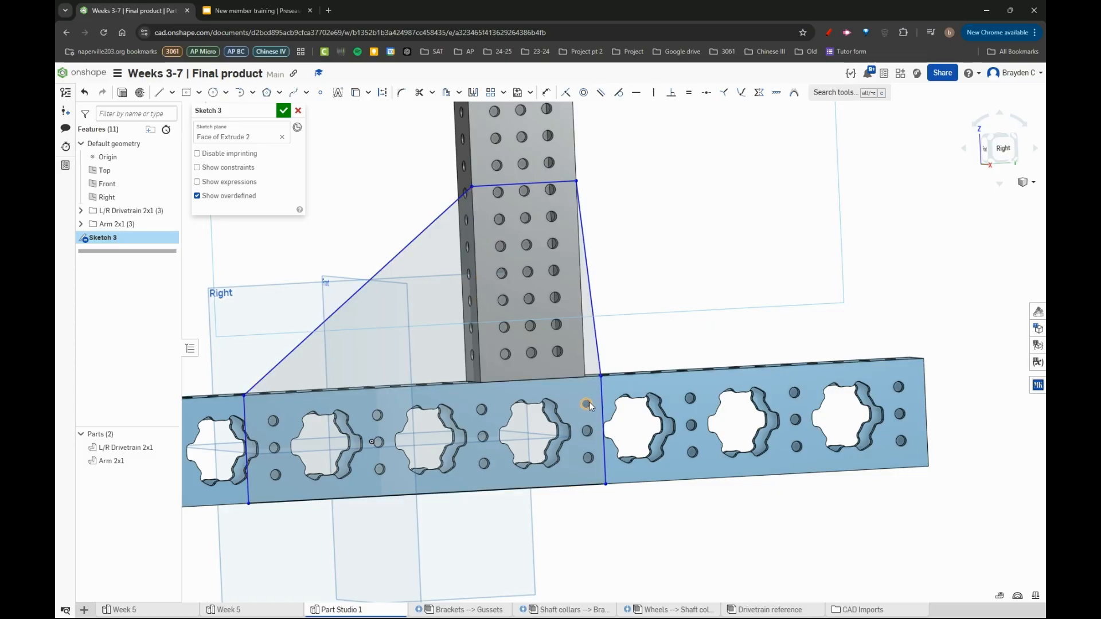
pyautogui.scroll(2, 590, 406)
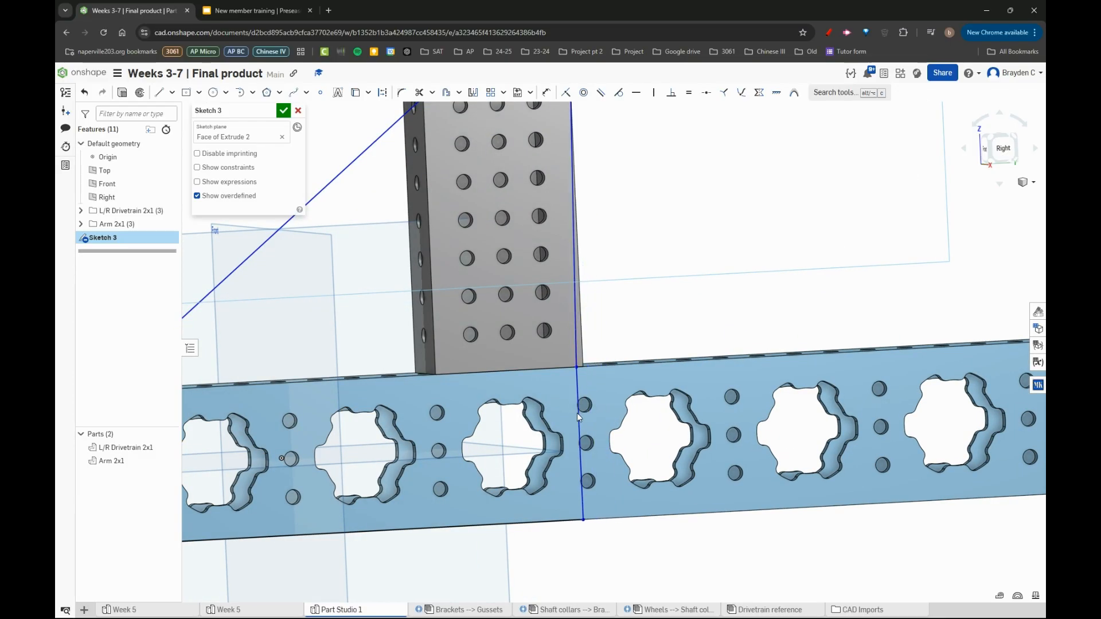
pyautogui.moveTo(576, 413); pyautogui.dragTo(607, 410)
# Dimension the gap between the upper drivetrain hole's edge and the adjacent vertical end line to 0.25 in
pyautogui.press('u')
pyautogui.scroll(2, 593, 405)
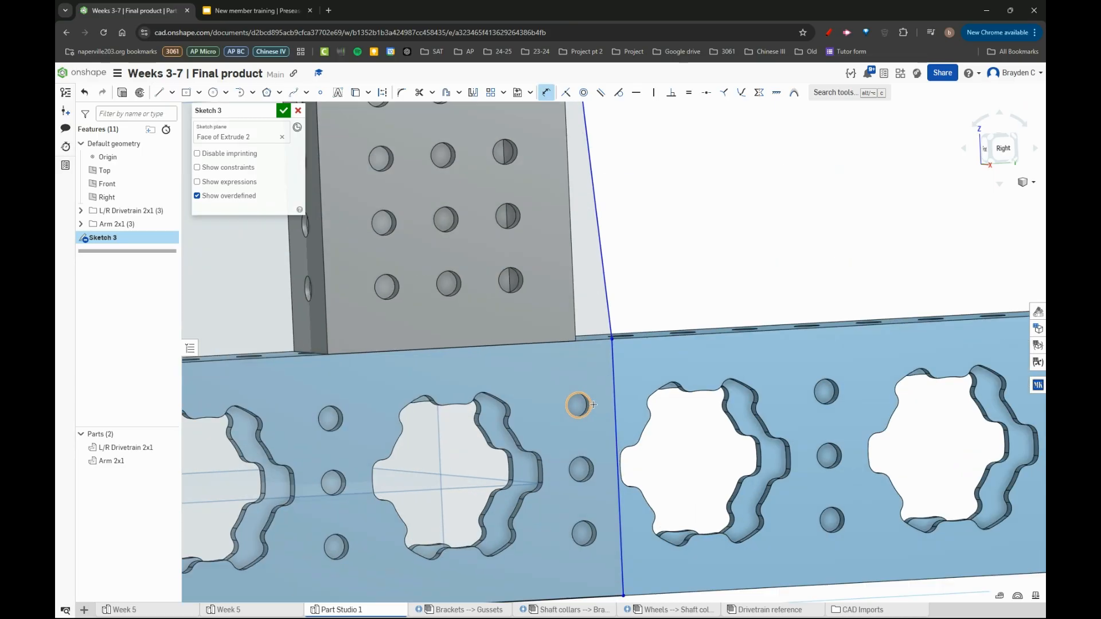
pyautogui.scroll(2, 593, 404)
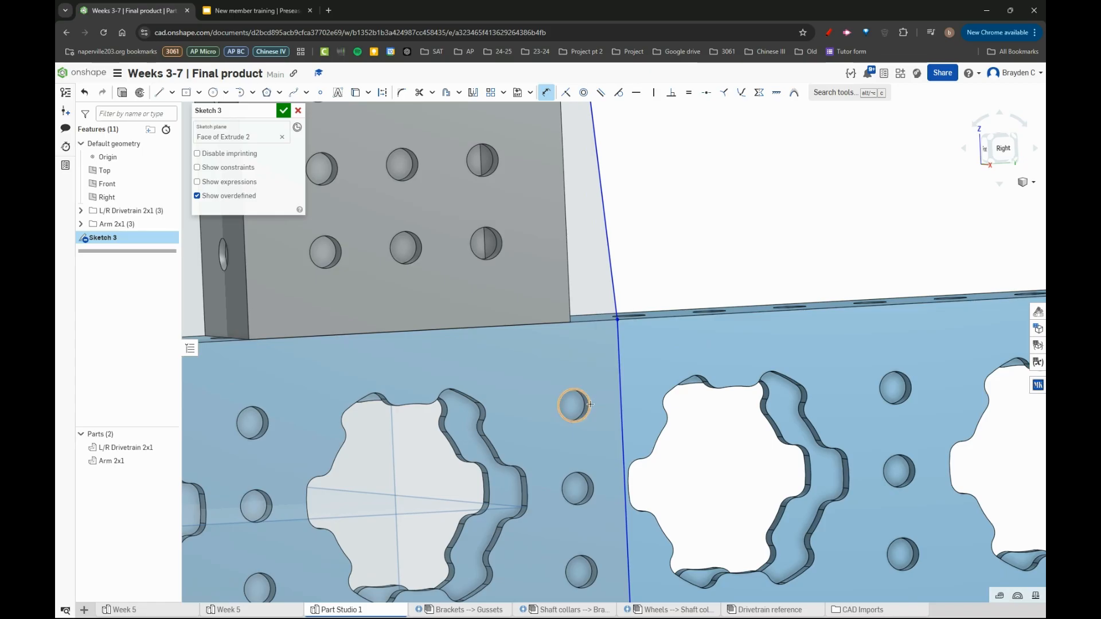
pyautogui.click(589, 405)
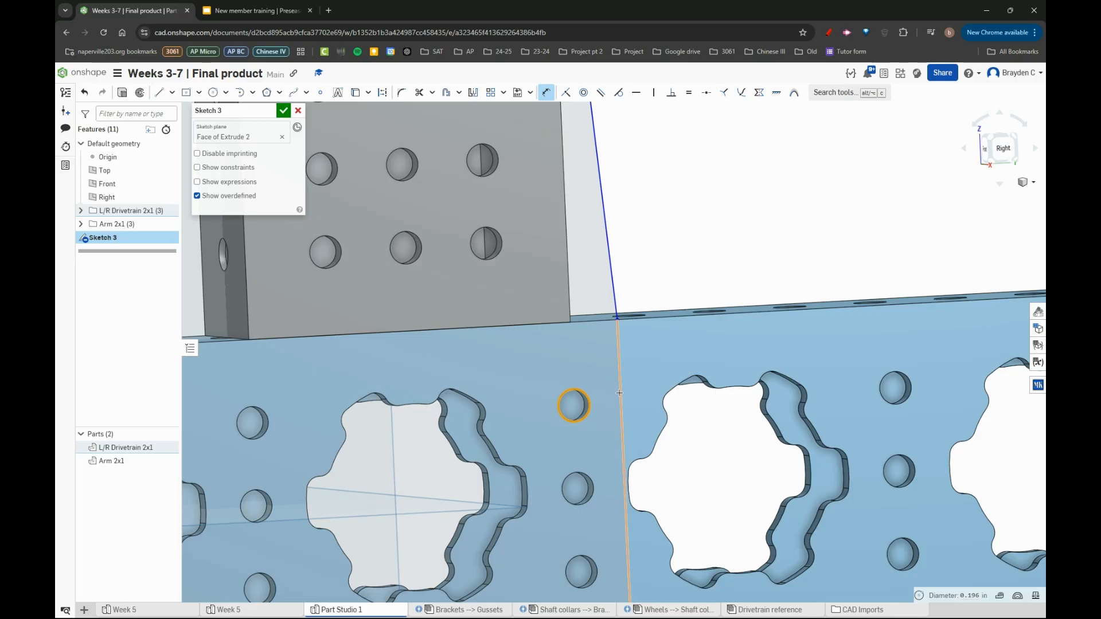
pyautogui.click(619, 393)
pyautogui.click(606, 448)
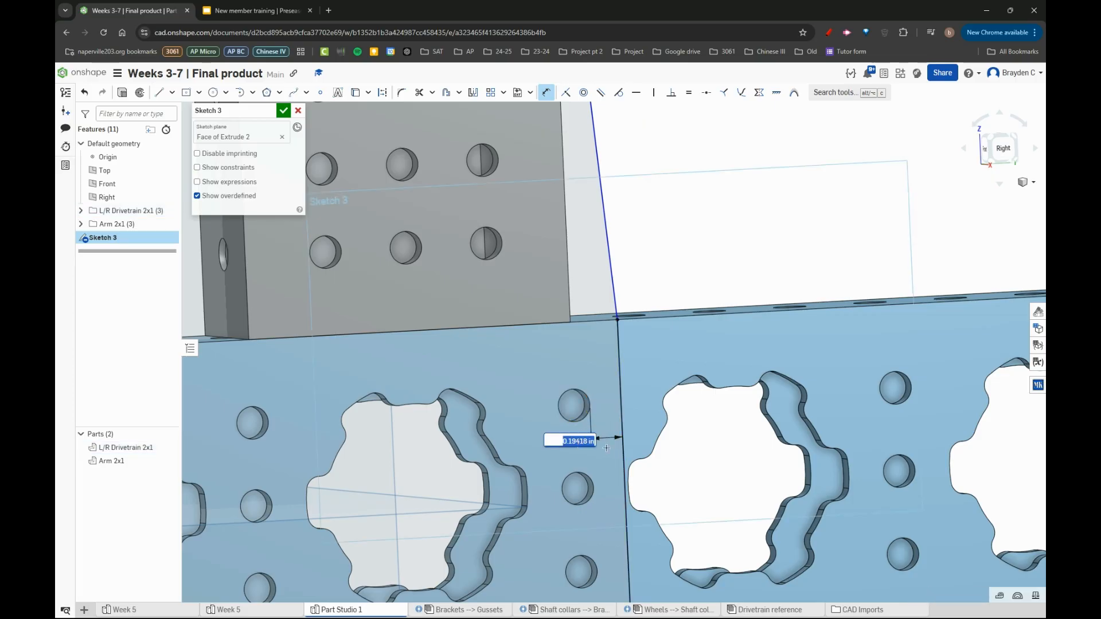
pyautogui.write('0.25')
pyautogui.press('Return')
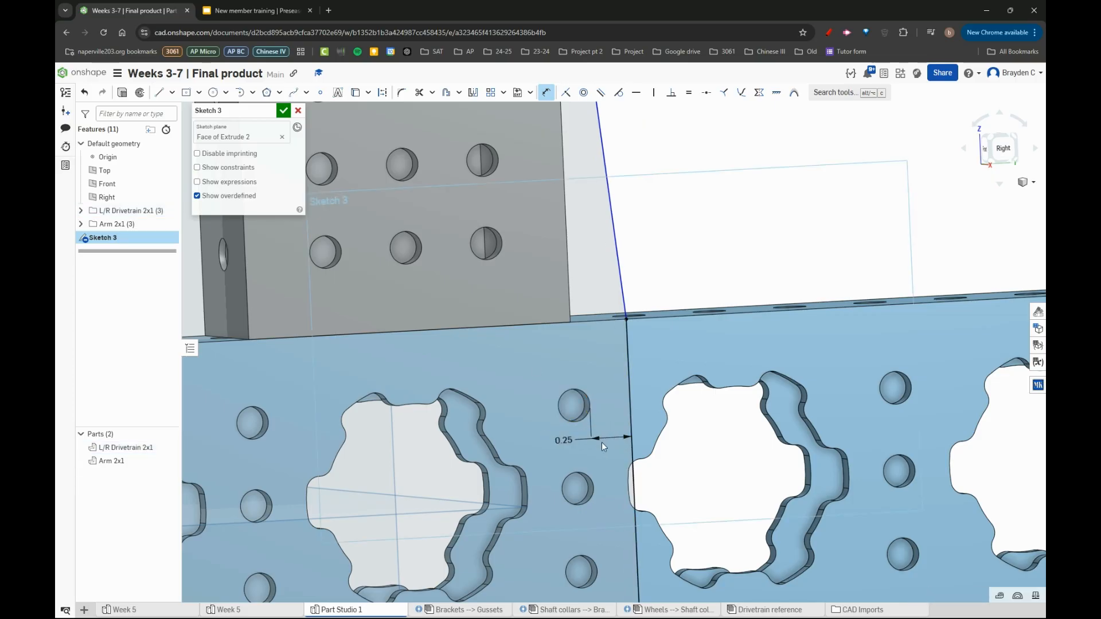
pyautogui.scroll(-2, 589, 418)
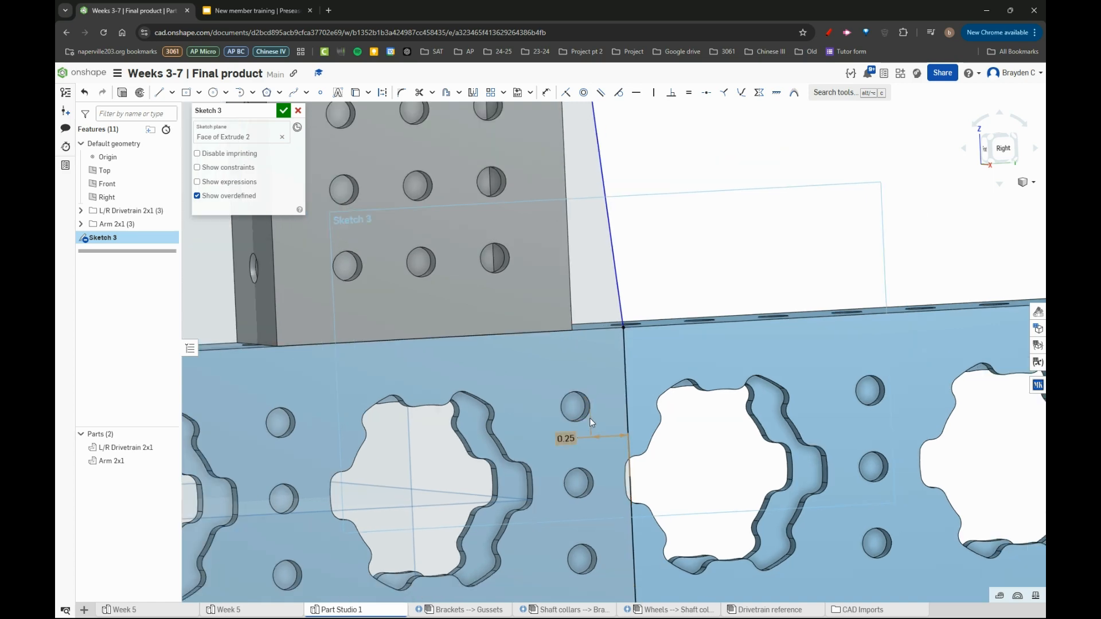
# Delete the 0.25 in dimension between the upper drivetrain hole and the vertical end line nearest the arm
pyautogui.moveTo(622, 429); pyautogui.dragTo(580, 447, button='right')
pyautogui.press('n')
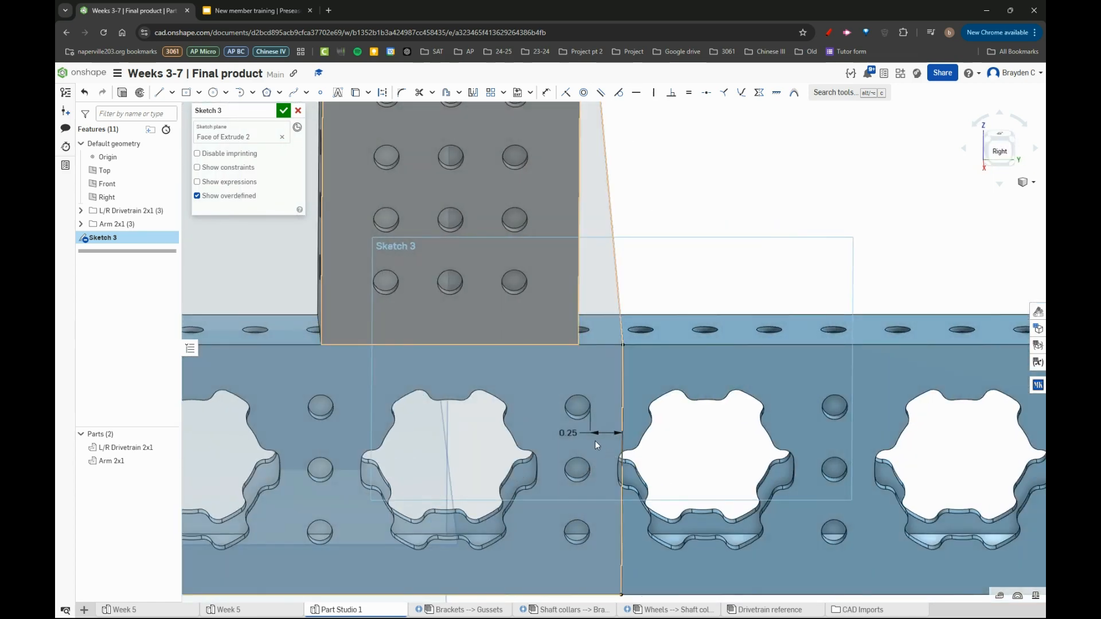
pyautogui.click(576, 430)
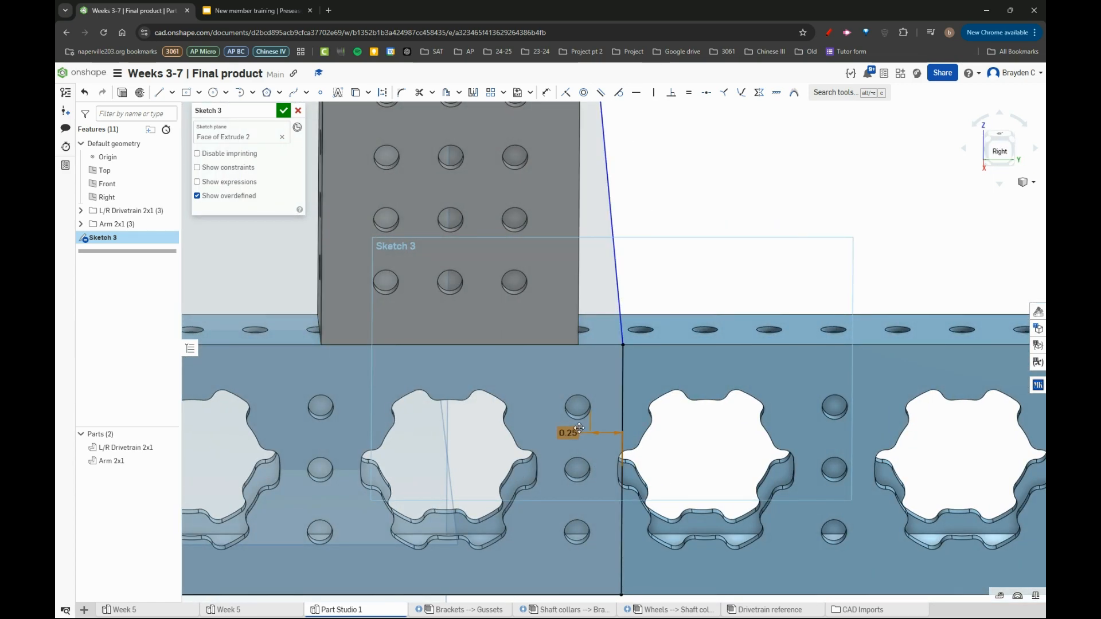
pyautogui.press('Delete')
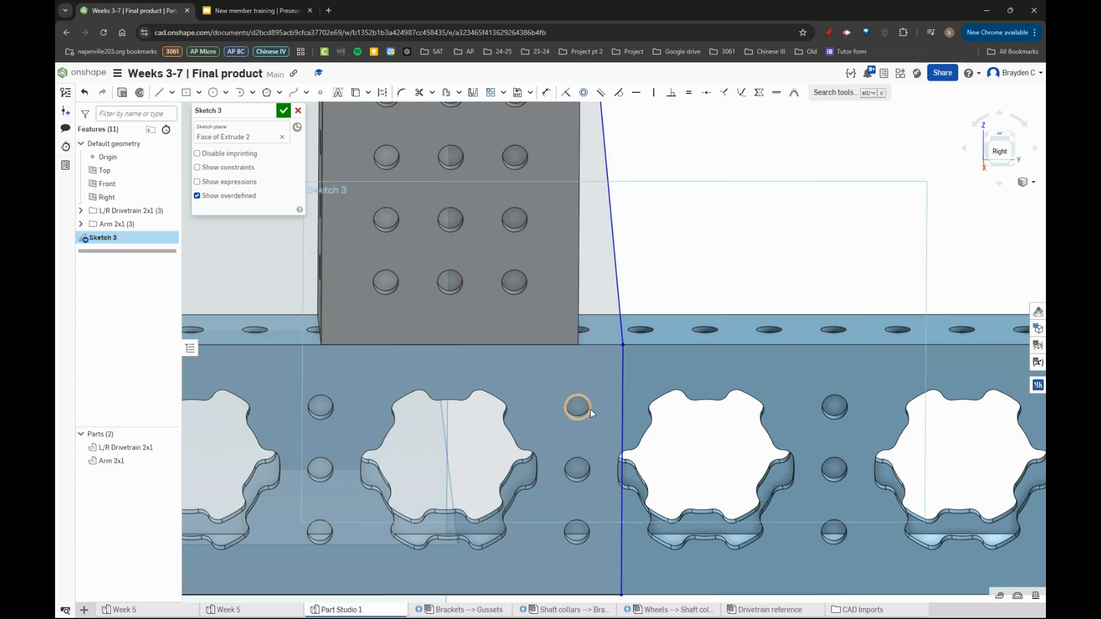
pyautogui.press('u')
pyautogui.click(590, 408)
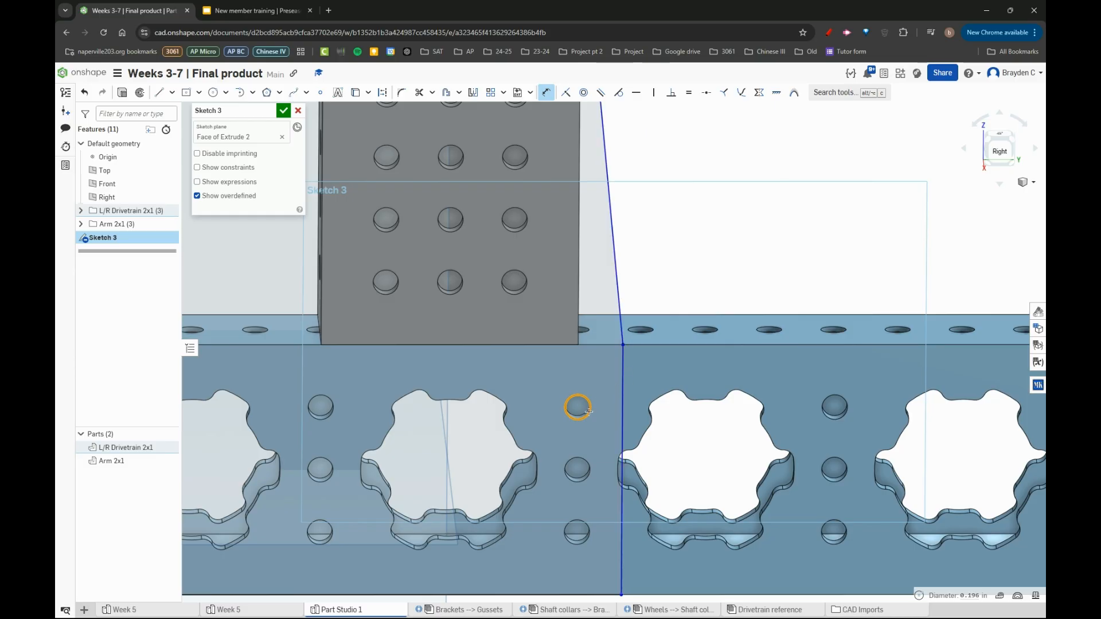
pyautogui.click(621, 395)
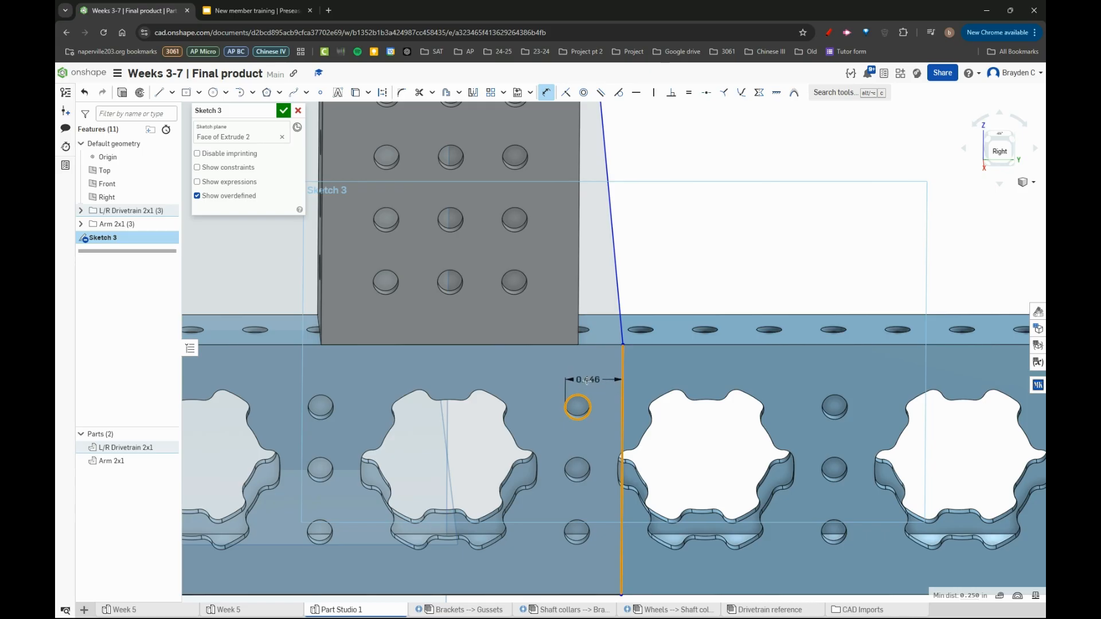
pyautogui.press('Escape')
# Dimension the gap from the upper drivetrain hole's nearest edge to the vertical end line beside the arm as 0.25 in
pyautogui.press('d')
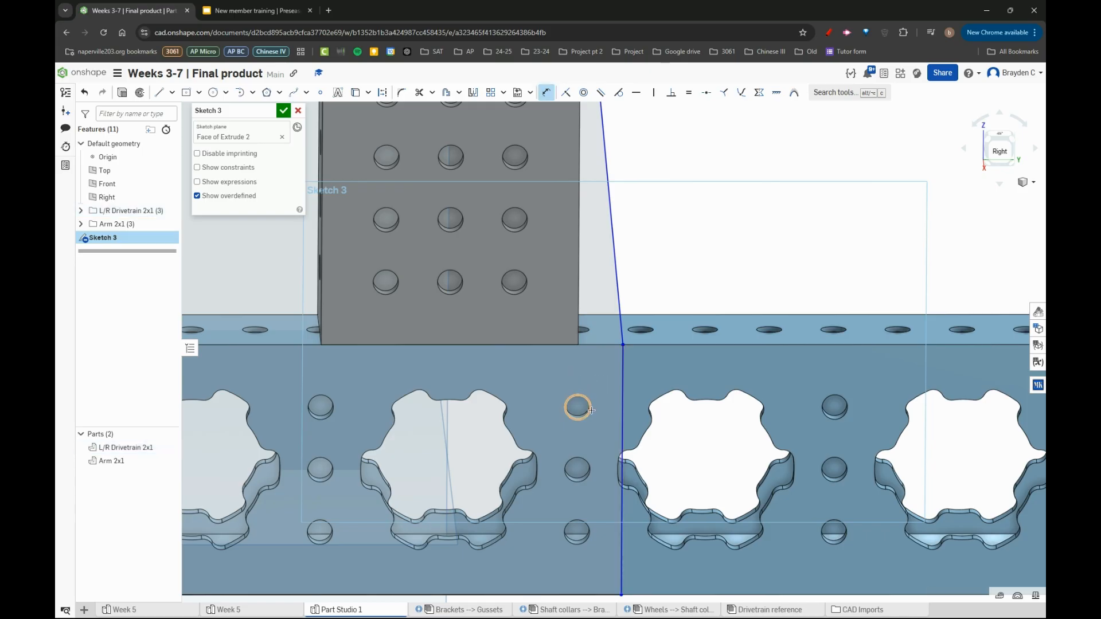
pyautogui.click(591, 408)
pyautogui.click(622, 395)
pyautogui.click(608, 409)
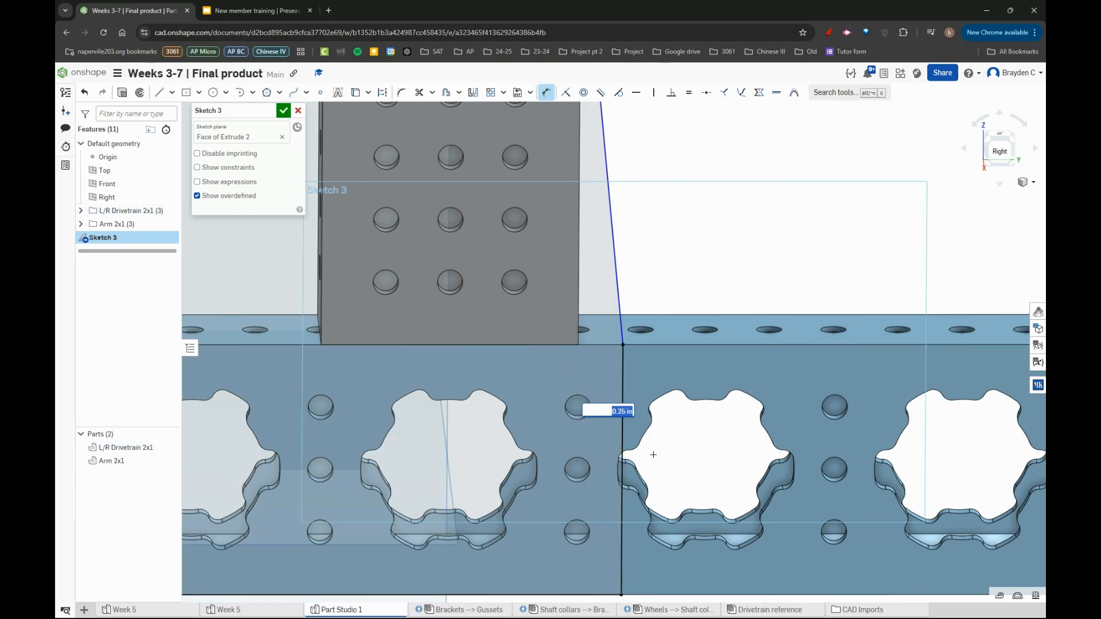
pyautogui.press('Return')
# Reposition the outline's vertical end line farthest from the arm closer to the adjacent column of drivetrain holes, just outside it
pyautogui.scroll(-6, 709, 446)
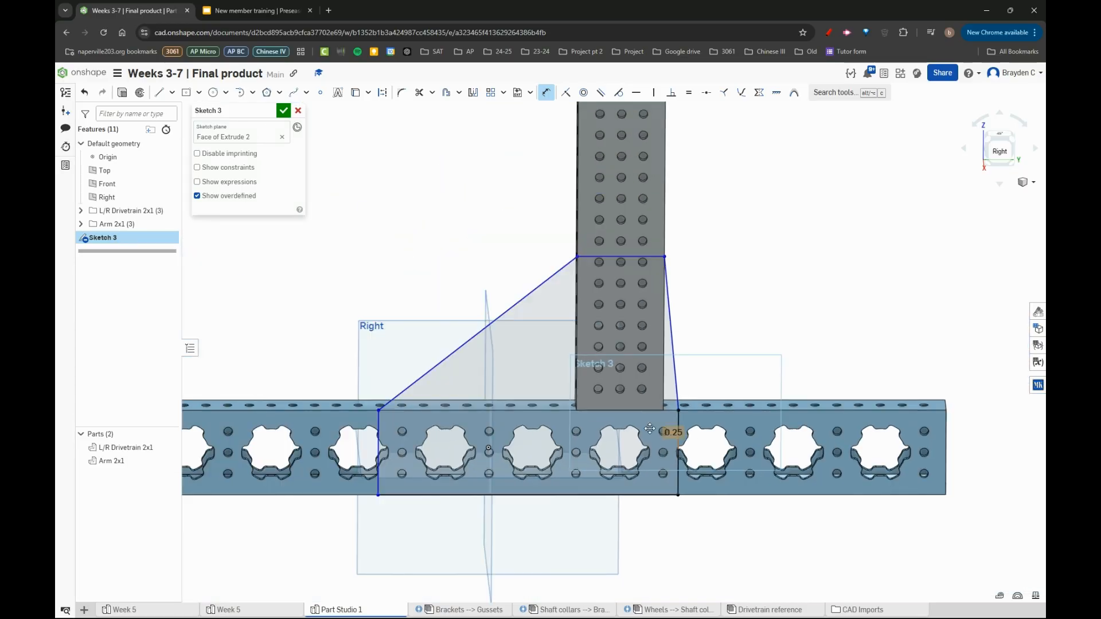
pyautogui.scroll(3, 390, 437)
pyautogui.moveTo(351, 431); pyautogui.dragTo(395, 430)
pyautogui.moveTo(374, 423)
pyautogui.mouseDown()
pyautogui.moveTo(397, 441)
pyautogui.moveTo(372, 423)
pyautogui.mouseUp()
# Dimension the gap between the far vertical end line and the nearest edge of the adjacent upper drivetrain hole as 0.25 in
pyautogui.scroll(3, 362, 398)
pyautogui.scroll(-4, 381, 412)
pyautogui.scroll(3, 380, 412)
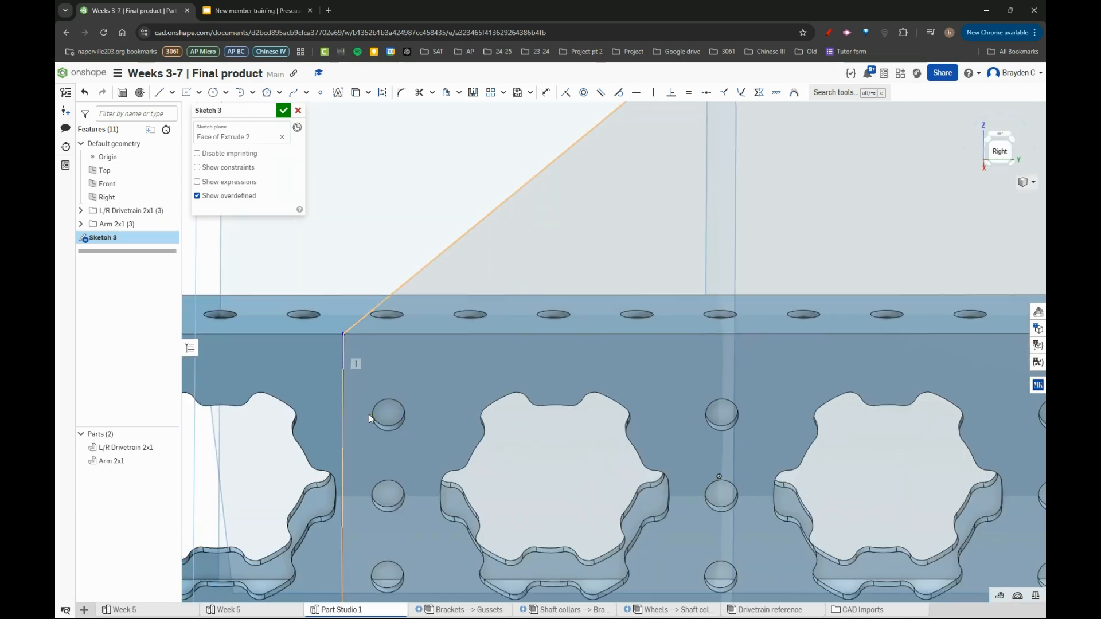
pyautogui.scroll(-3, 369, 414)
pyautogui.scroll(3, 373, 412)
pyautogui.scroll(2, 381, 410)
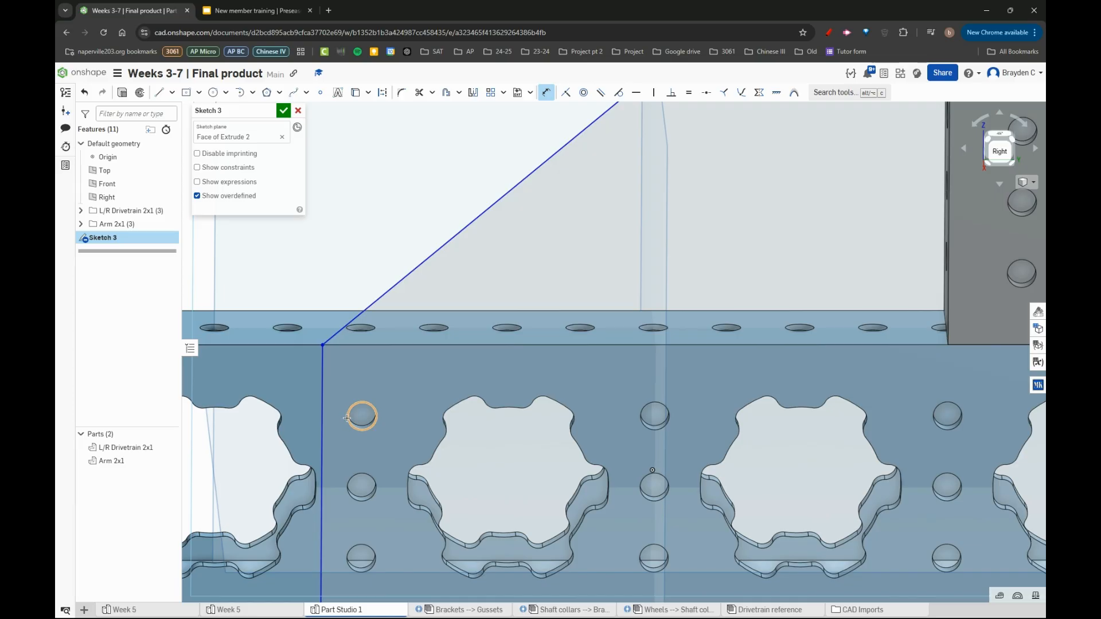
pyautogui.click(346, 417)
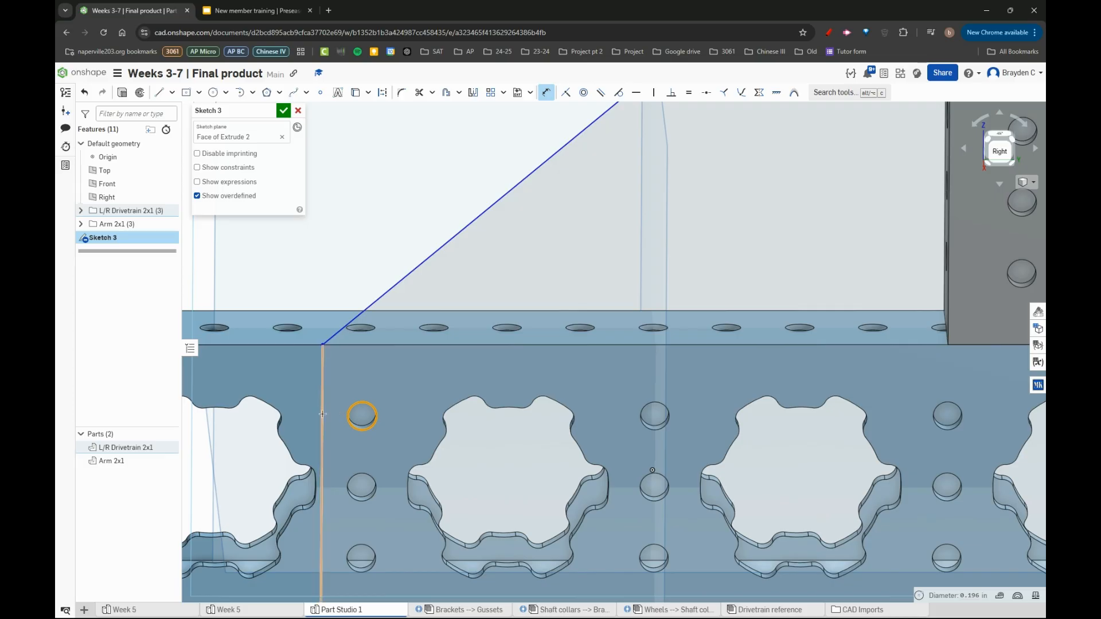
pyautogui.click(322, 414)
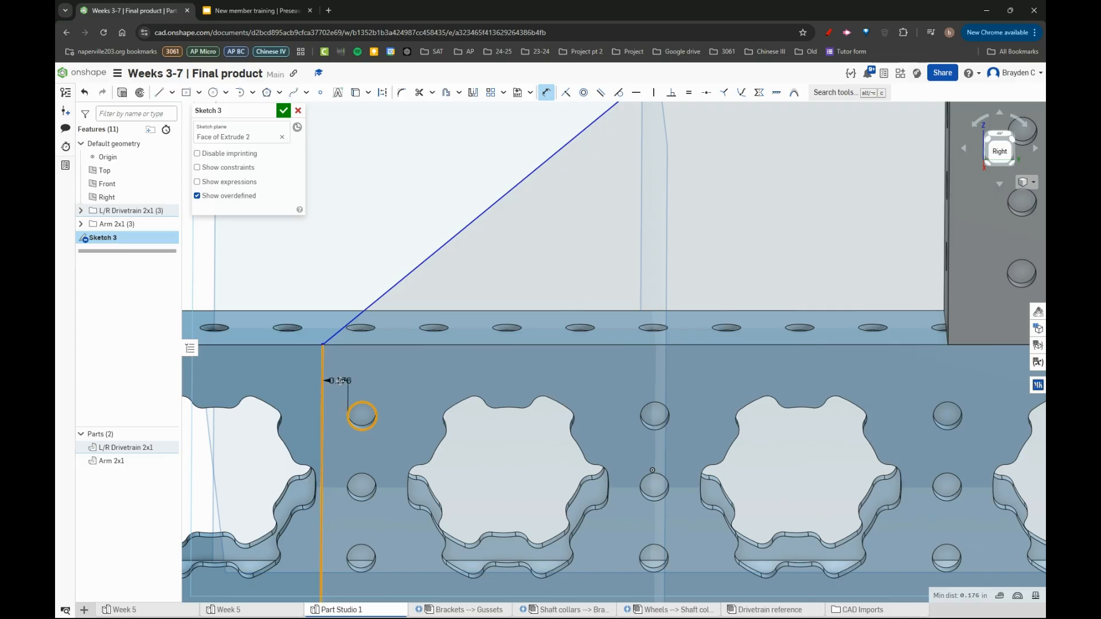
pyautogui.click(341, 381)
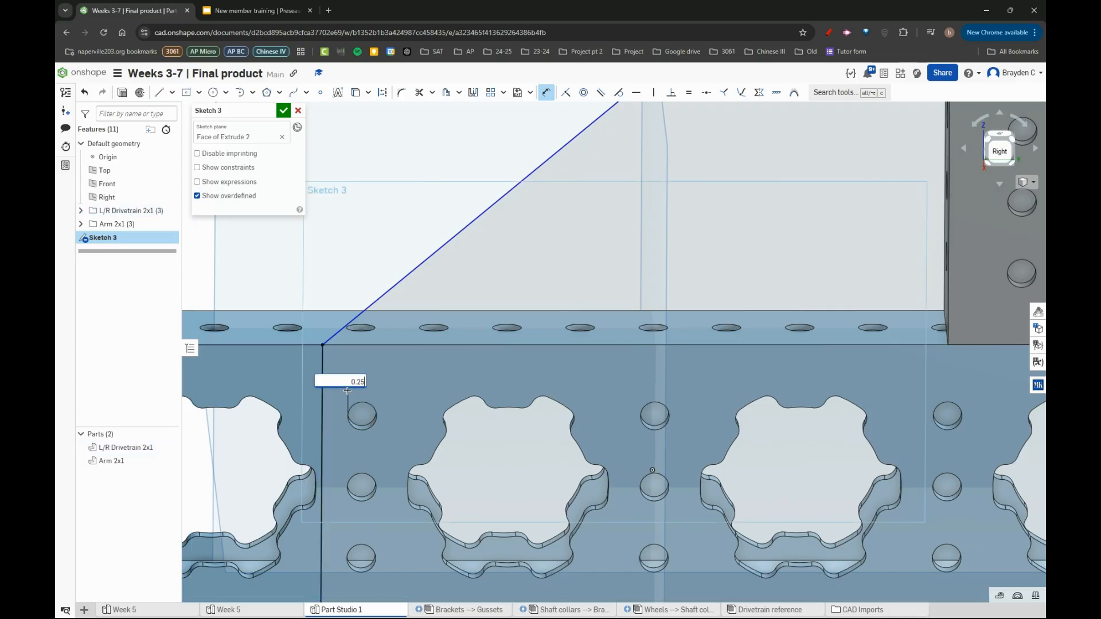
pyautogui.press('Return')
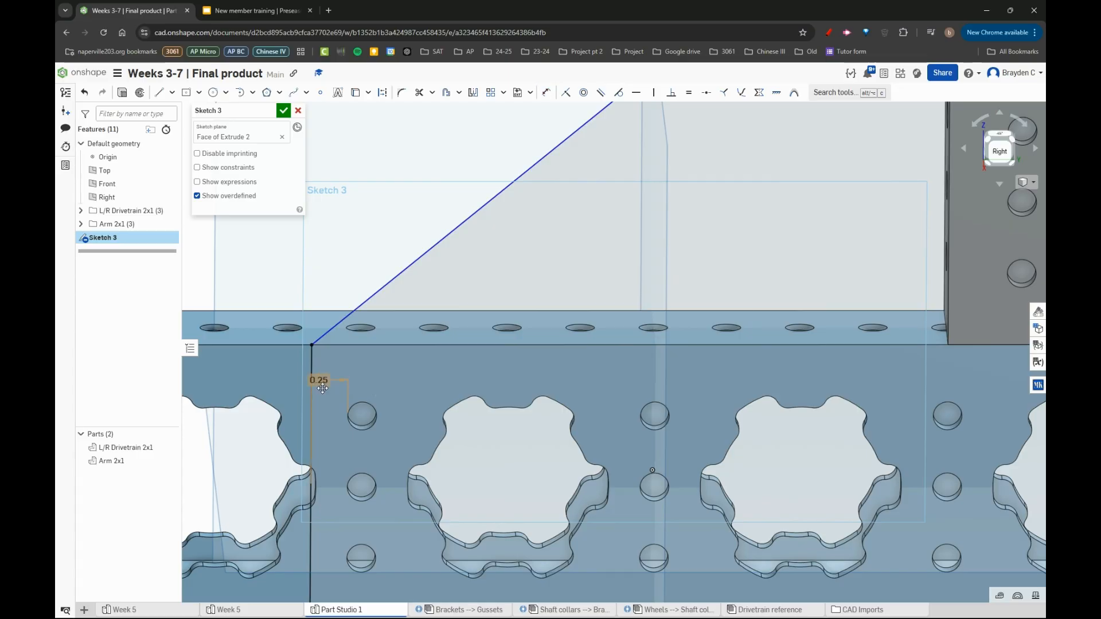
# Look up the gusset height in the finished Week 5 studio's Sketch 3, set the outline's overall height to 8 in, and finish the sketch
pyautogui.scroll(-5, 335, 393)
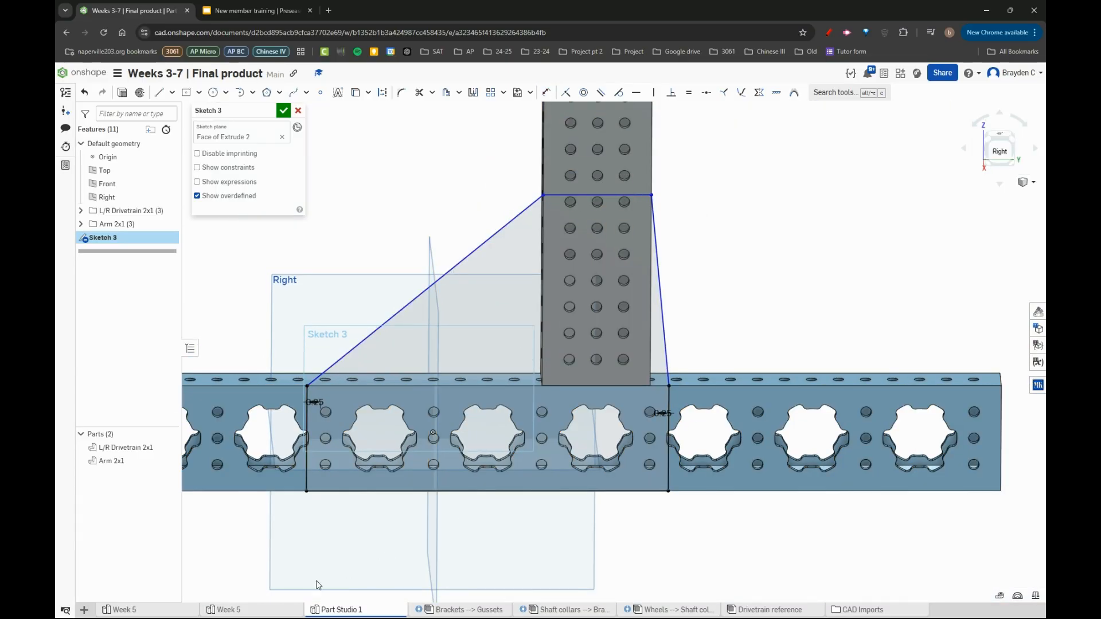
pyautogui.click(262, 609)
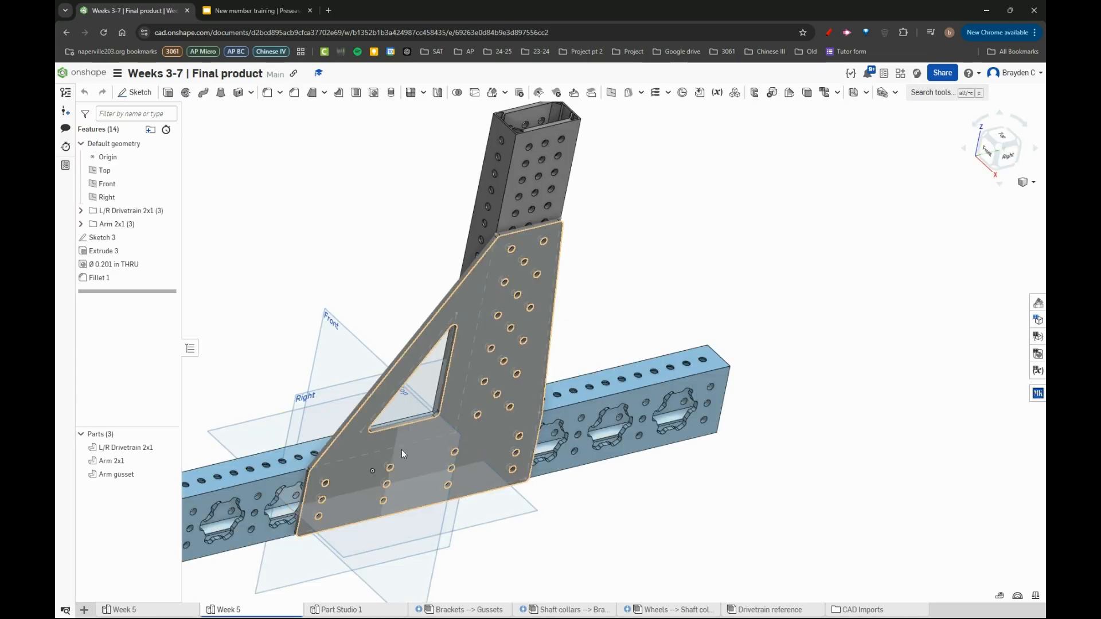
pyautogui.doubleClick(109, 237)
pyautogui.scroll(5, 418, 401)
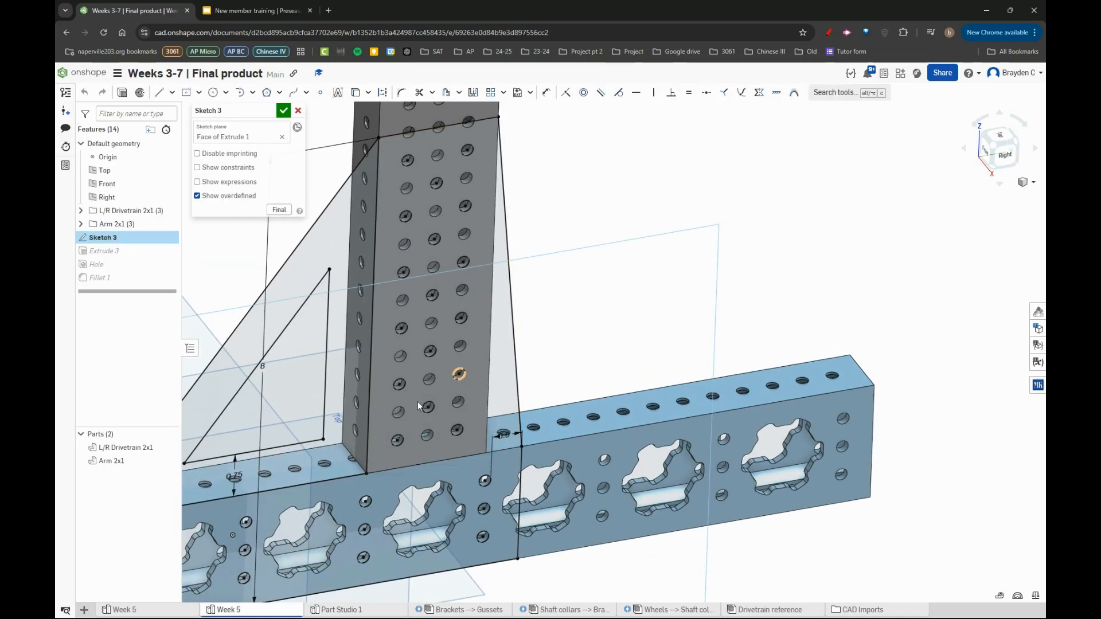
pyautogui.click(336, 609)
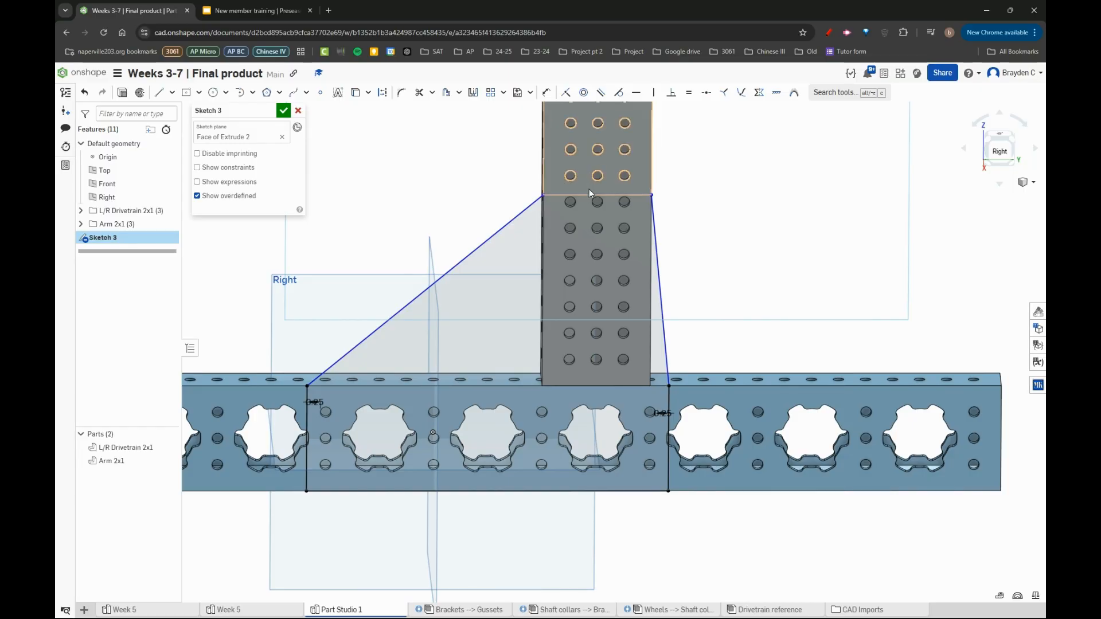
pyautogui.click(549, 196)
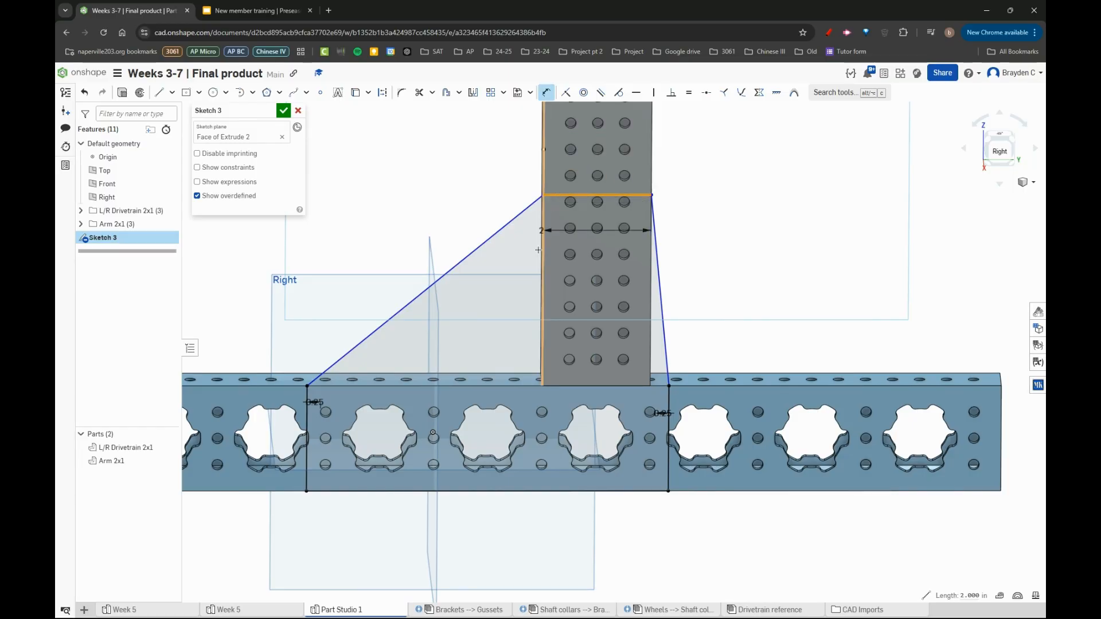
pyautogui.click(548, 491)
pyautogui.click(513, 352)
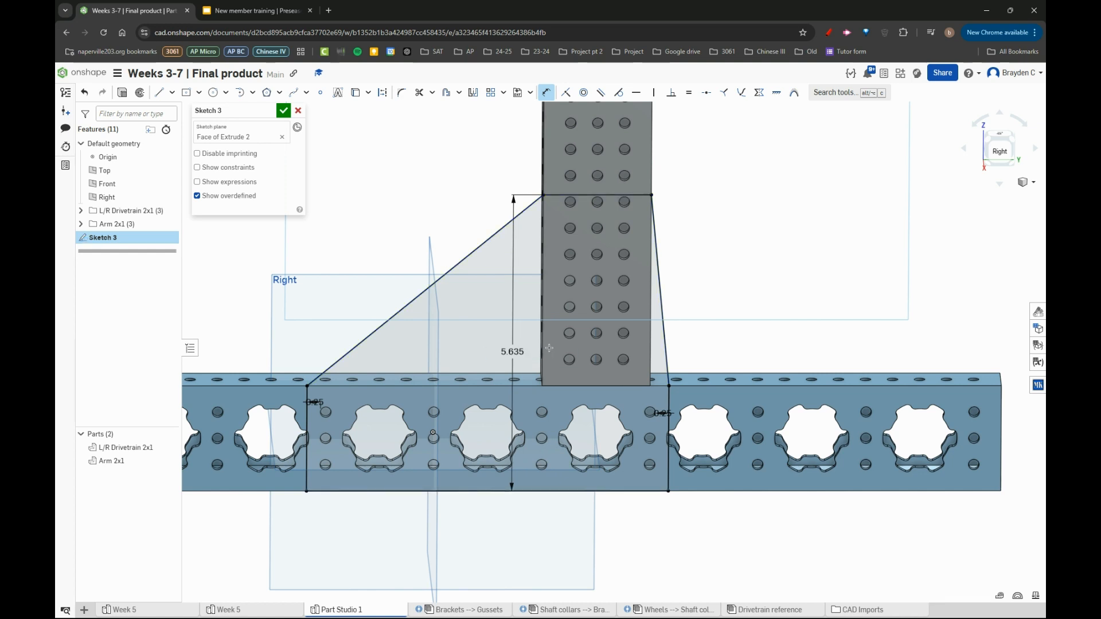
pyautogui.write('8')
pyautogui.press('Return')
pyautogui.scroll(-3, 477, 475)
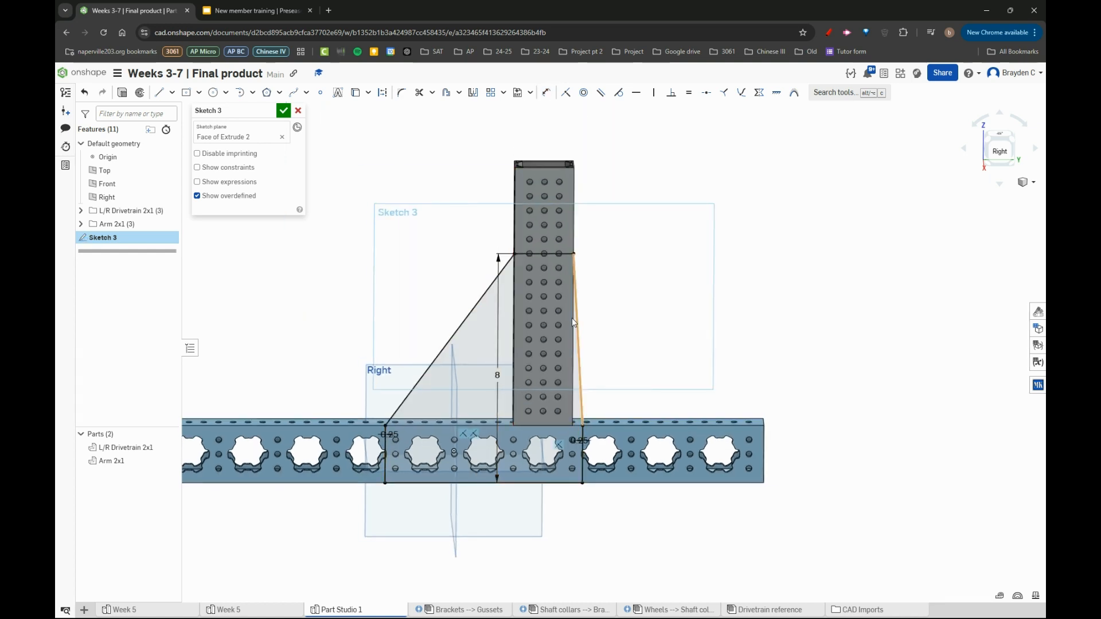
pyautogui.scroll(3, 528, 281)
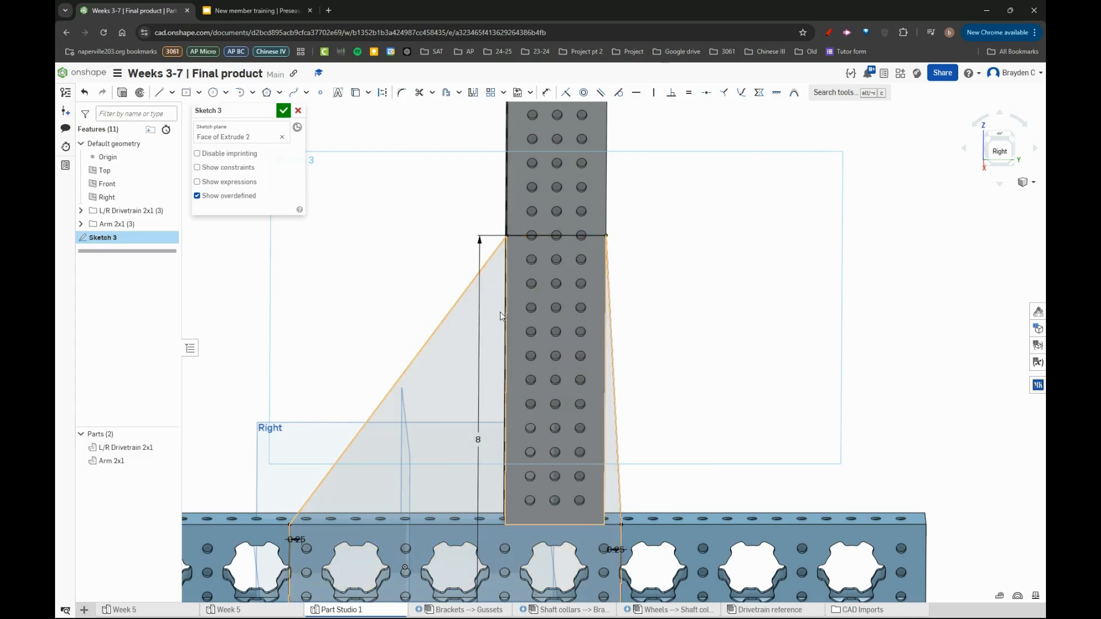
pyautogui.click(283, 111)
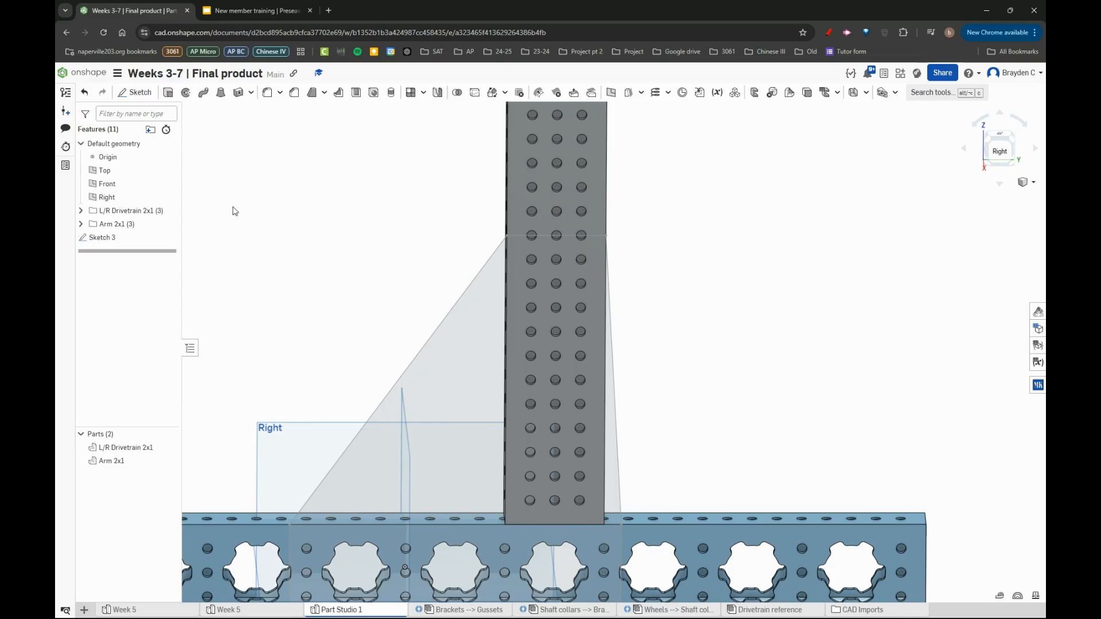
# Start a new solid extrusion and pick Sketch 3's plate region, arm region and an arm hole region individually
pyautogui.click(189, 91)
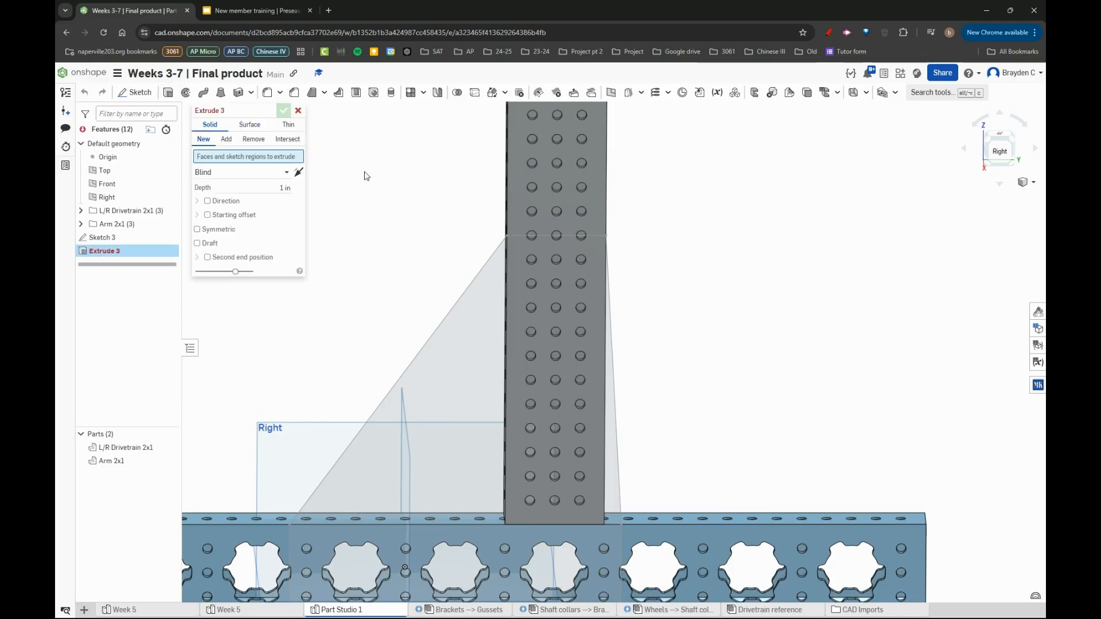
pyautogui.click(484, 294)
pyautogui.scroll(-2, 494, 276)
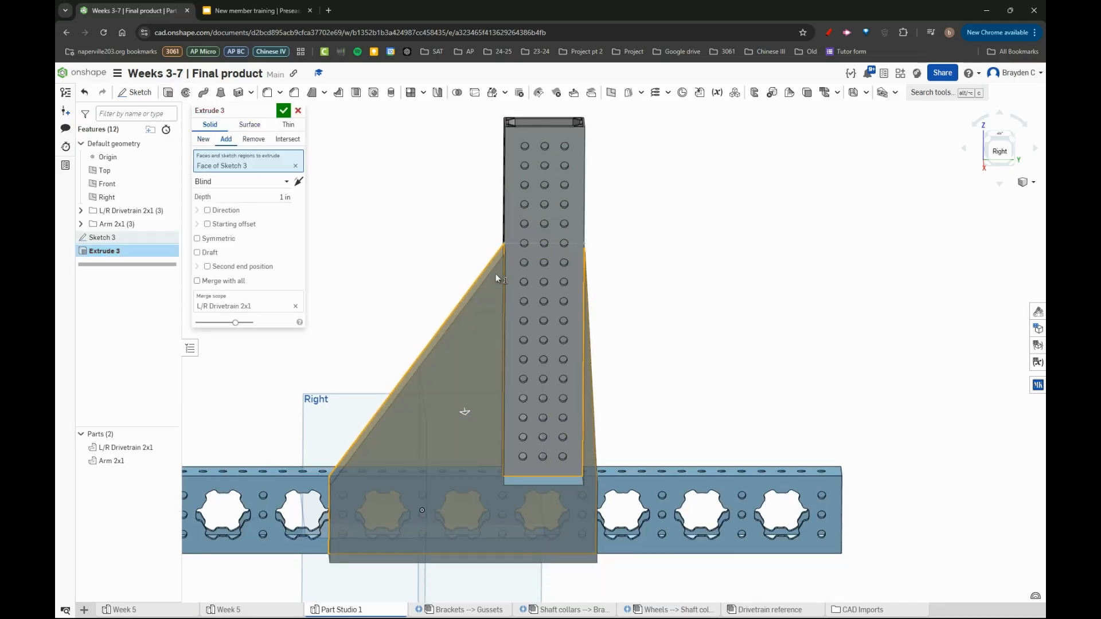
pyautogui.scroll(2, 508, 291)
pyautogui.click(509, 291)
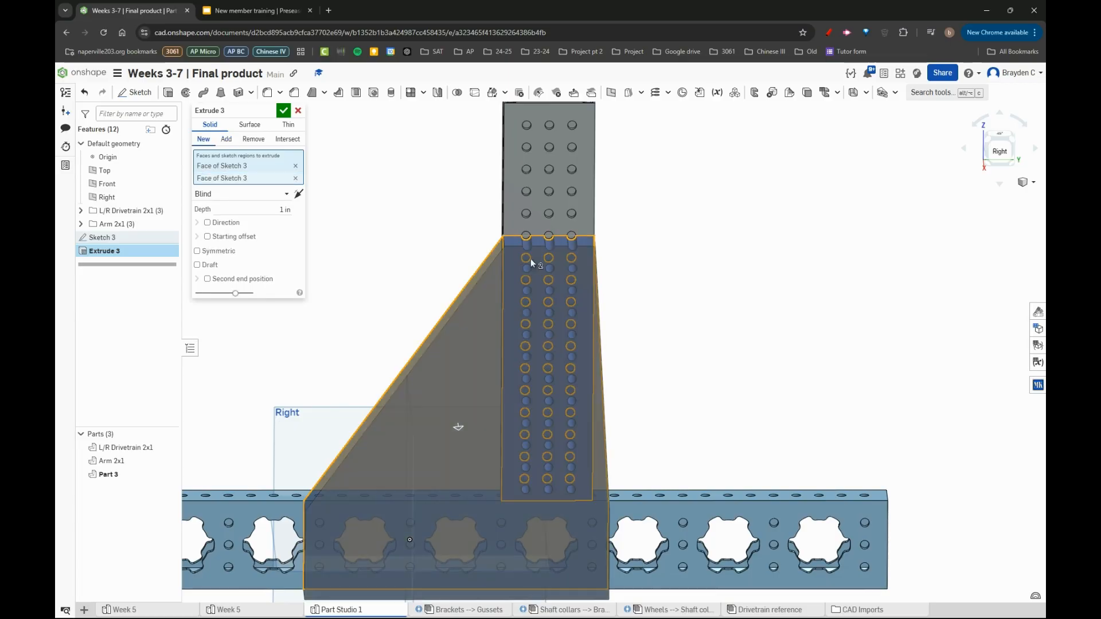
pyautogui.moveTo(531, 259)
pyautogui.mouseDown(button='right')
pyautogui.moveTo(556, 261)
pyautogui.moveTo(534, 266)
pyautogui.mouseUp(button='right')
pyautogui.scroll(3, 532, 269)
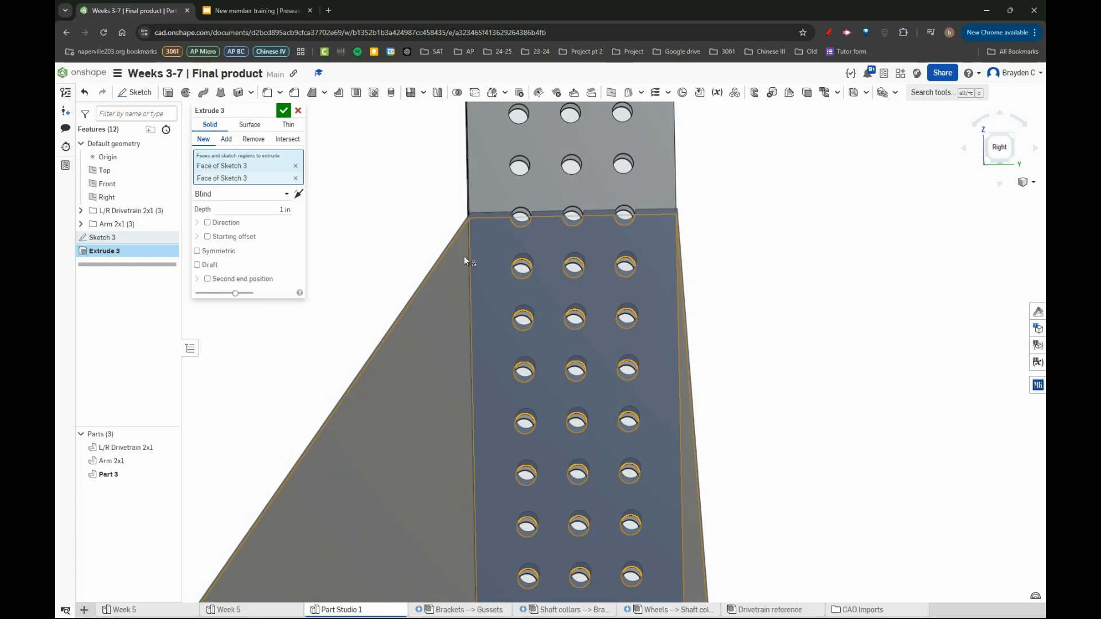
pyautogui.scroll(-3, 476, 246)
pyautogui.scroll(4, 497, 267)
pyautogui.click(495, 261)
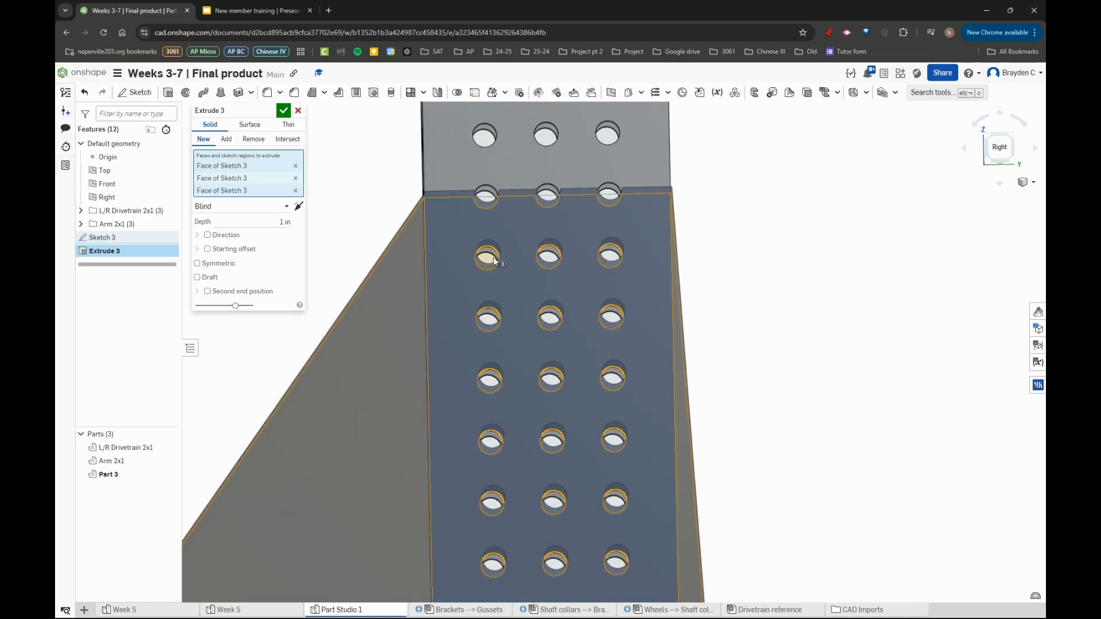
# Replace the individually picked extrusion regions with the whole of Sketch 3
pyautogui.click(296, 166)
pyautogui.click(296, 166)
pyautogui.click(296, 166)
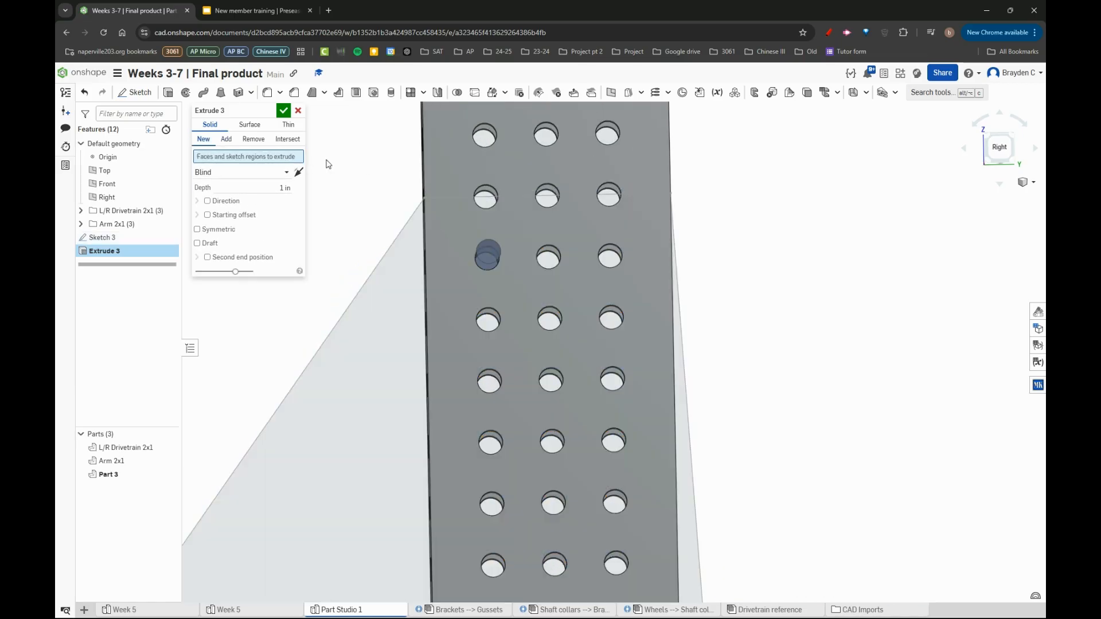
pyautogui.scroll(-5, 378, 191)
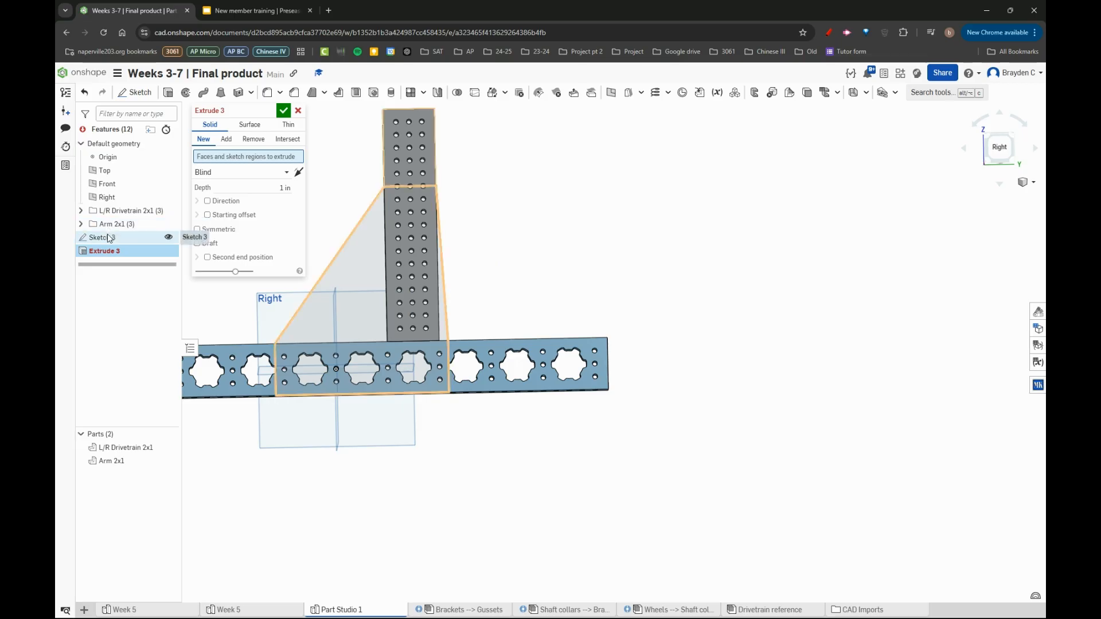
pyautogui.click(406, 187)
# Set the gusset plate's blind extrusion depth to 0.125 in
pyautogui.scroll(5, 397, 172)
pyautogui.moveTo(428, 192)
pyautogui.mouseDown(button='right')
pyautogui.moveTo(483, 229)
pyautogui.moveTo(457, 224)
pyautogui.mouseUp(button='right')
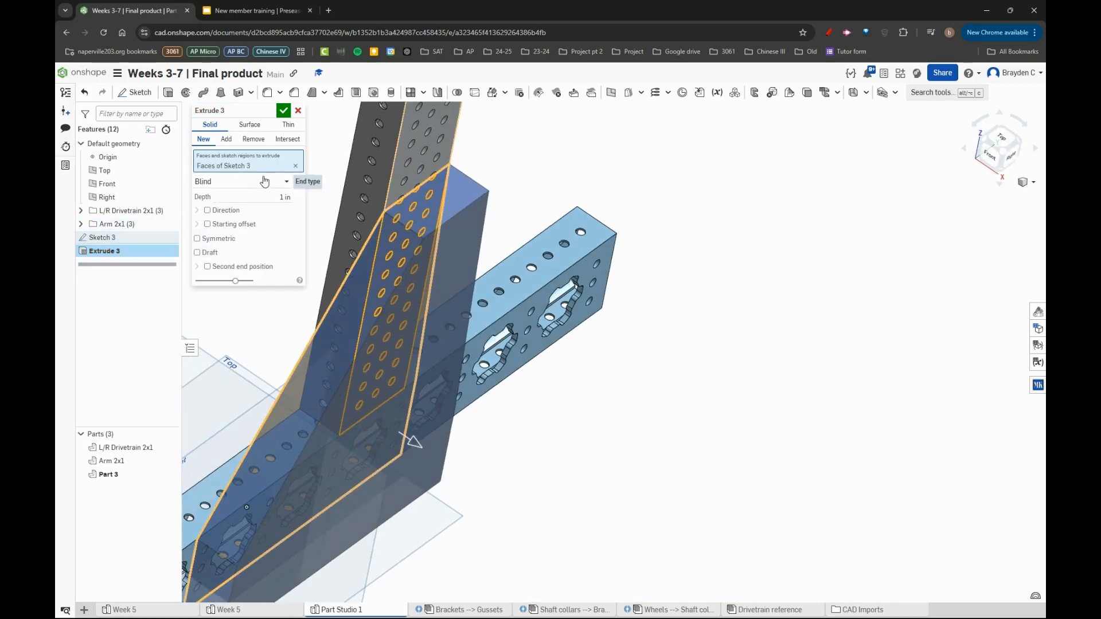
pyautogui.click(283, 196)
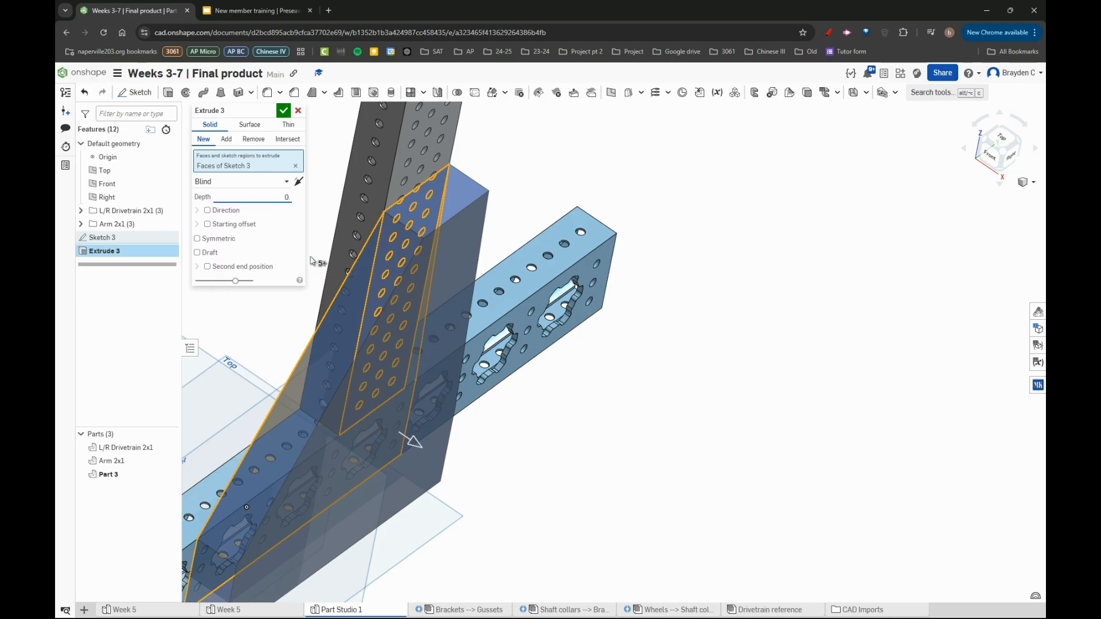
pyautogui.press('Return')
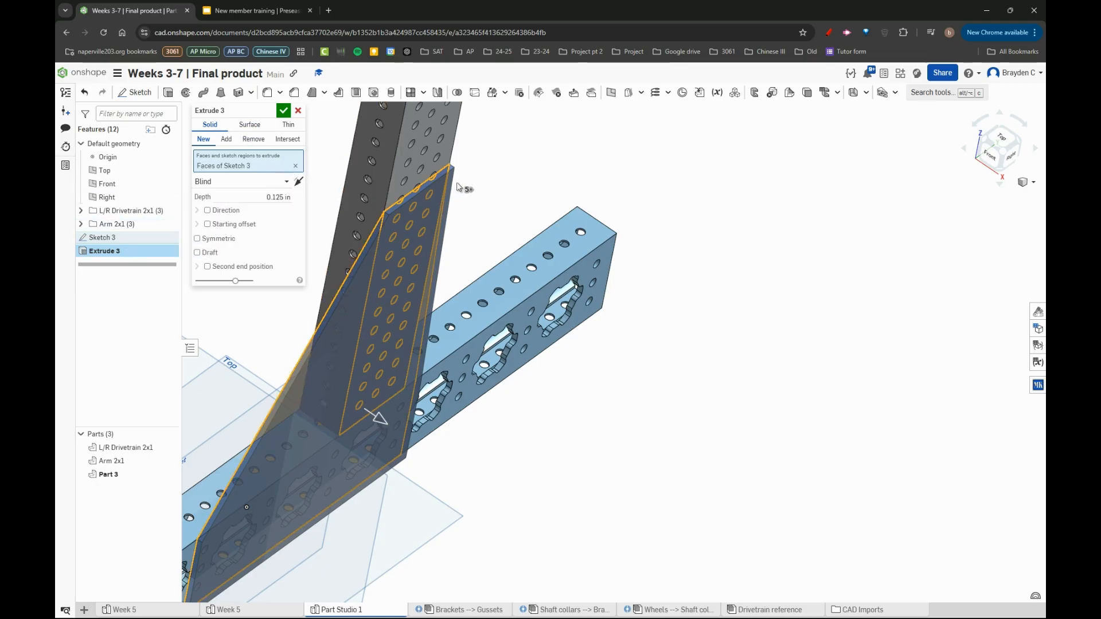
pyautogui.scroll(5, 415, 215)
pyautogui.scroll(-3, 580, 170)
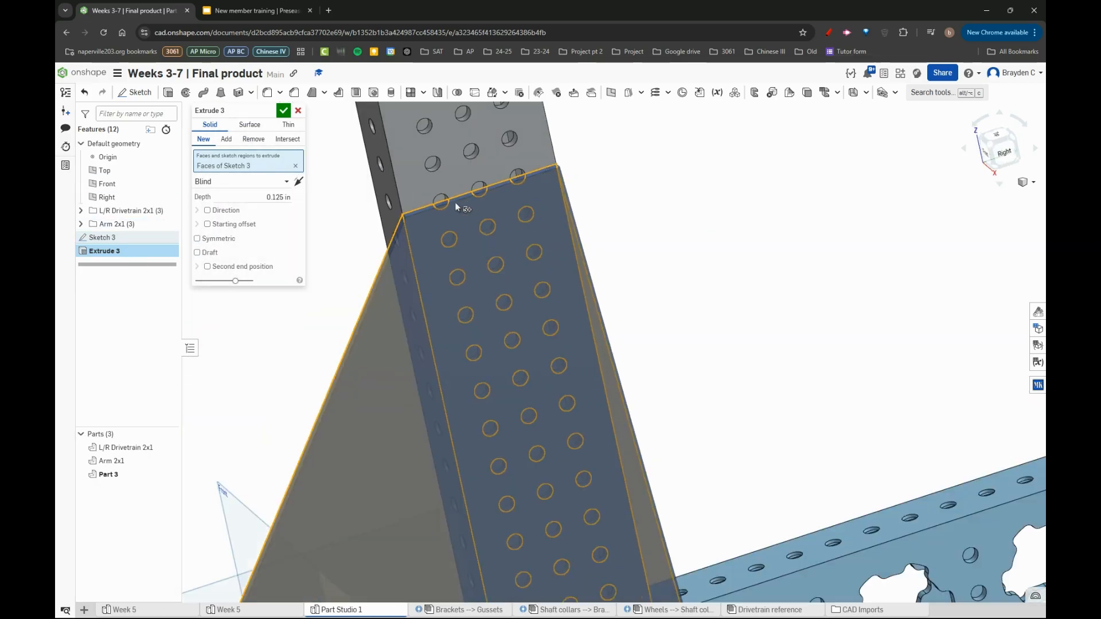
pyautogui.scroll(4, 453, 241)
pyautogui.scroll(-5, 499, 208)
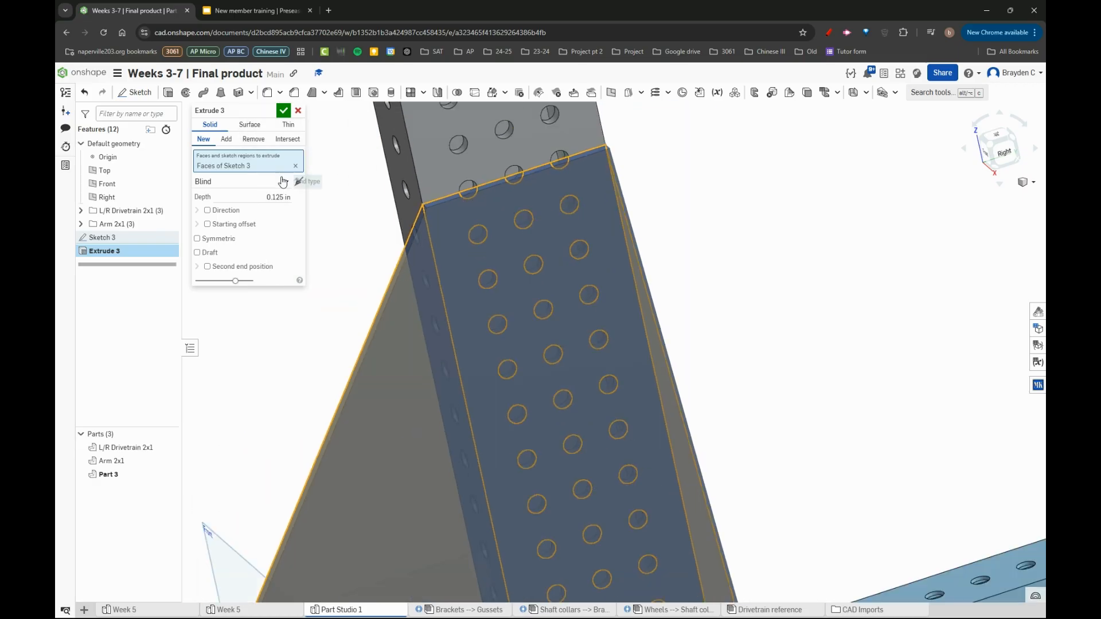
# Try leaving a single arm hole region out of the gusset extrusion, and undo that deselection
pyautogui.click(295, 165)
pyautogui.click(138, 236)
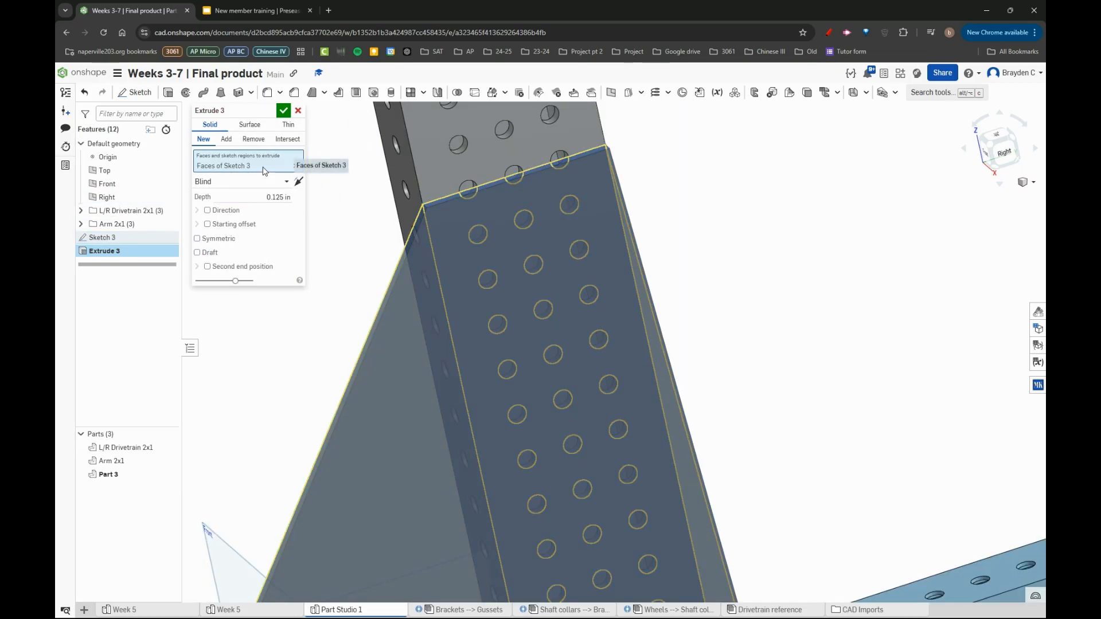
pyautogui.scroll(3, 471, 198)
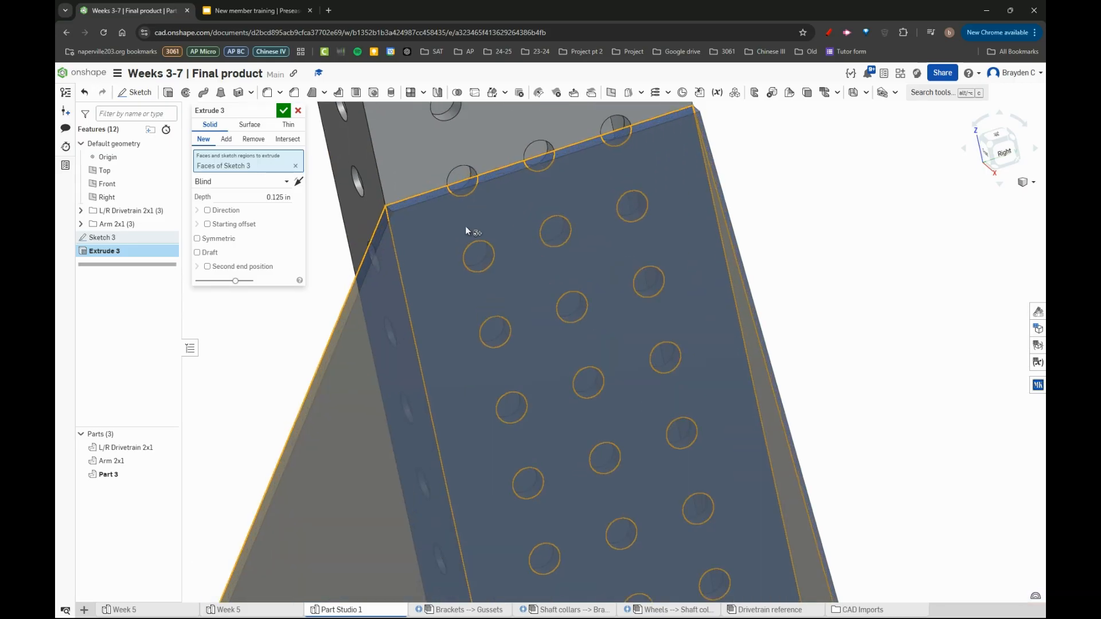
pyautogui.click(480, 261)
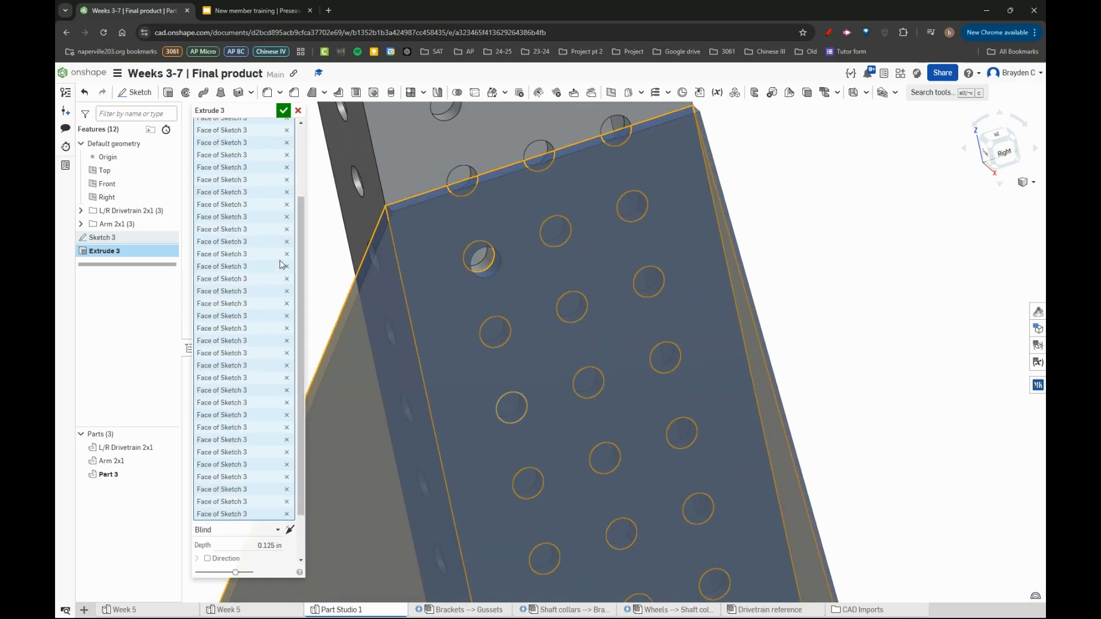
pyautogui.scroll(-5, 450, 253)
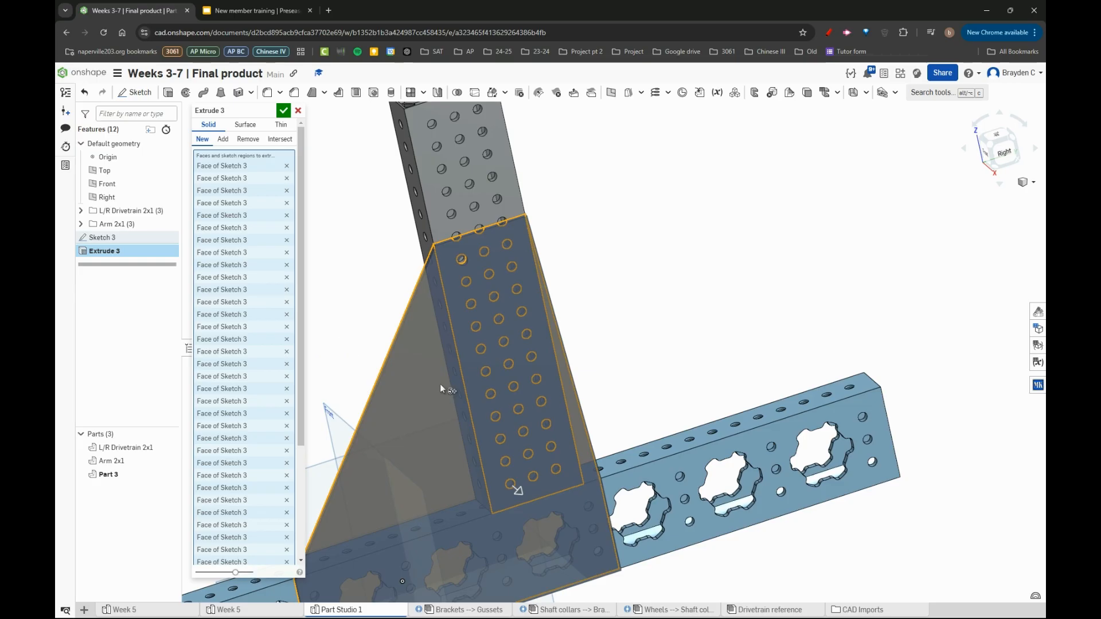
pyautogui.moveTo(440, 385)
pyautogui.mouseDown(button='right')
pyautogui.moveTo(430, 353)
pyautogui.moveTo(446, 364)
pyautogui.mouseUp(button='right')
pyautogui.scroll(-1, 288, 173)
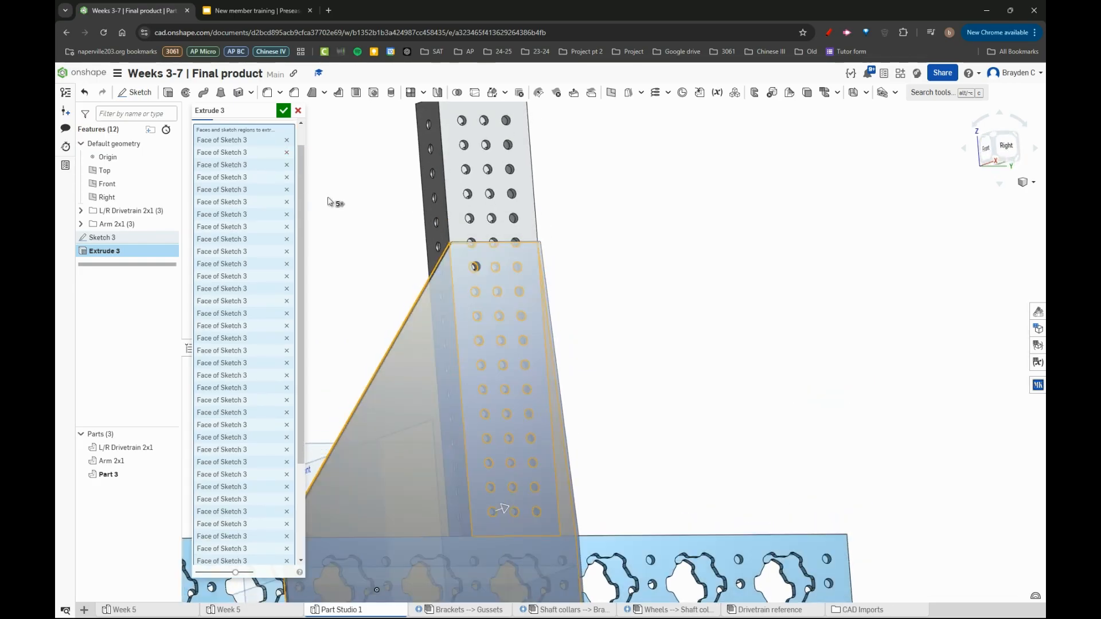
pyautogui.hotkey('ctrl', 'z')
pyautogui.hotkey('shift', '7')
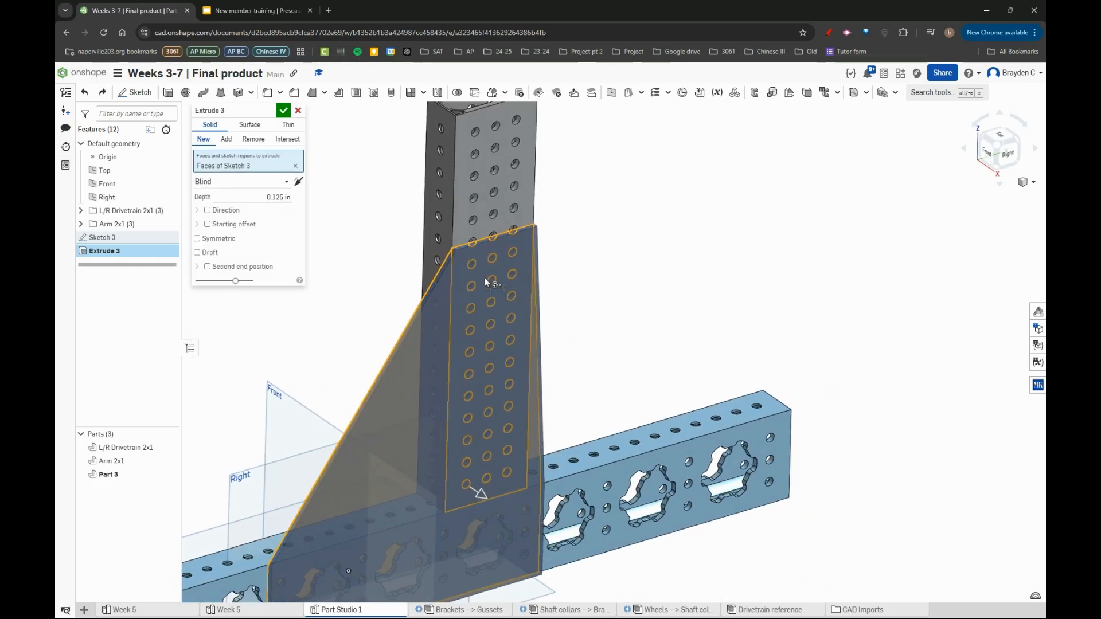
# Complete the gusset plate extrusion using all of Sketch 3's regions
pyautogui.click(283, 113)
pyautogui.moveTo(507, 214); pyautogui.dragTo(466, 309, button='right')
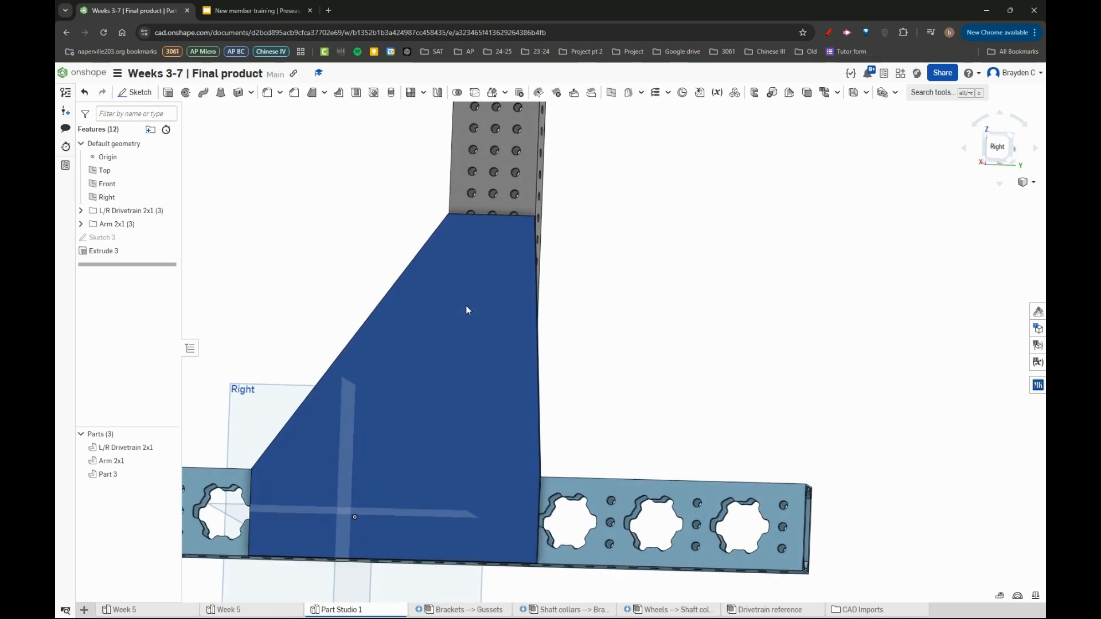
# Examine the hole layout in Sketch 3 of the finished Week 5 studio
pyautogui.click(241, 610)
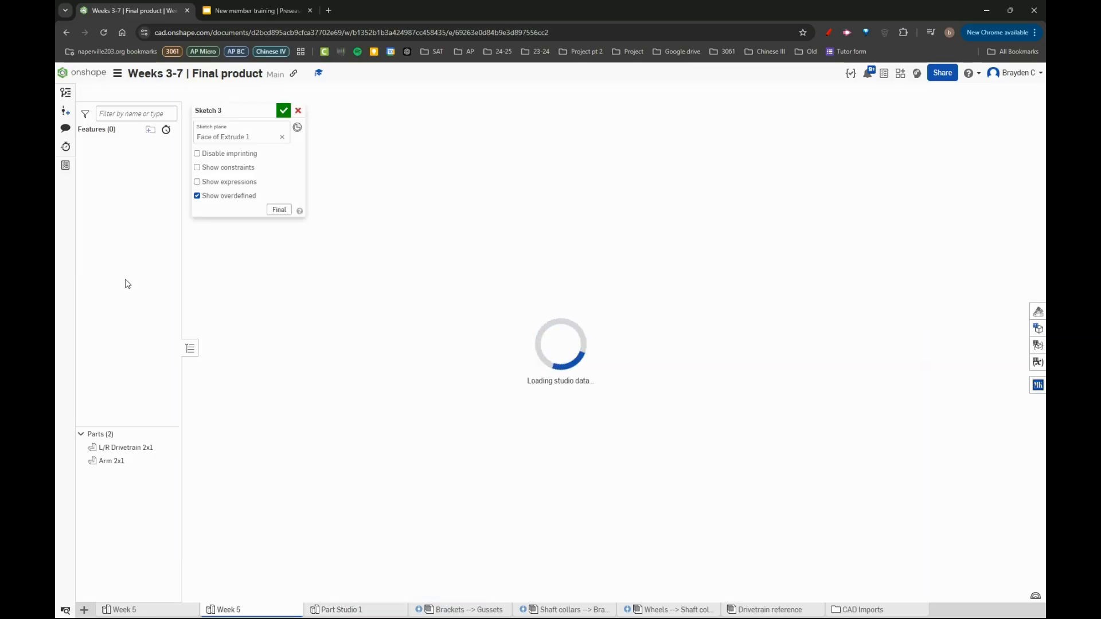
pyautogui.click(285, 114)
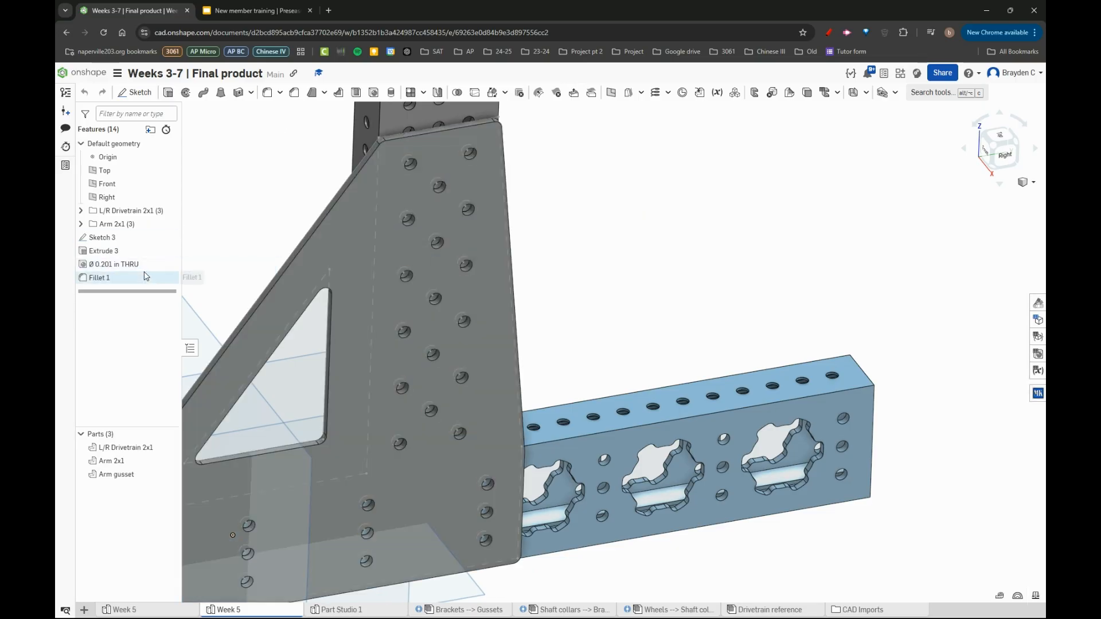
pyautogui.doubleClick(137, 239)
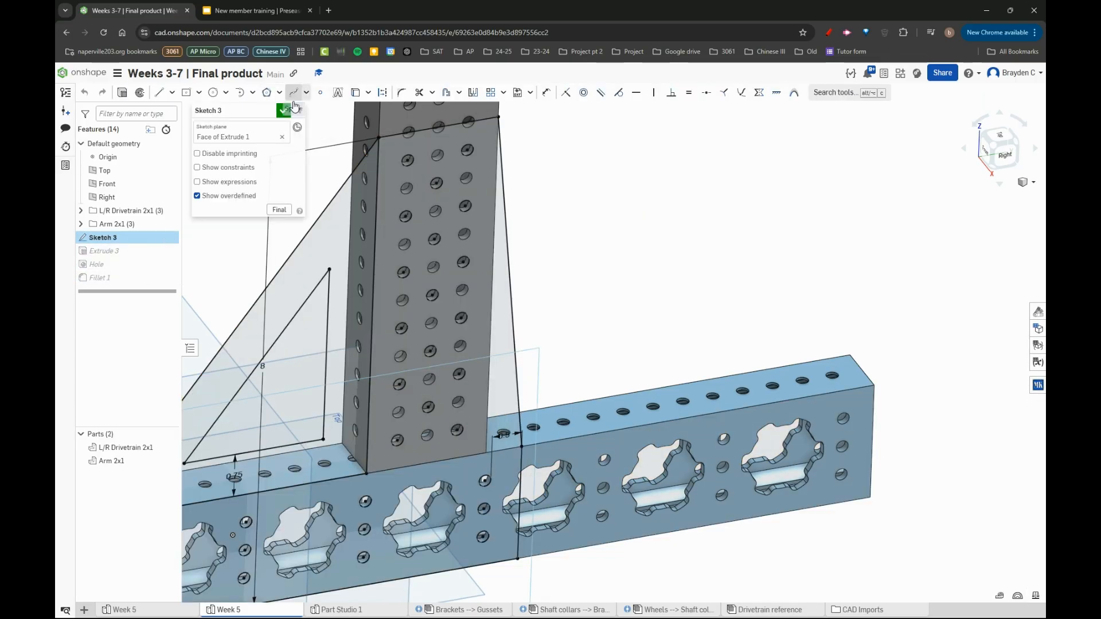
# Return to Part Studio 1 and reopen its Sketch 3 for editing
pyautogui.click(330, 609)
pyautogui.doubleClick(103, 237)
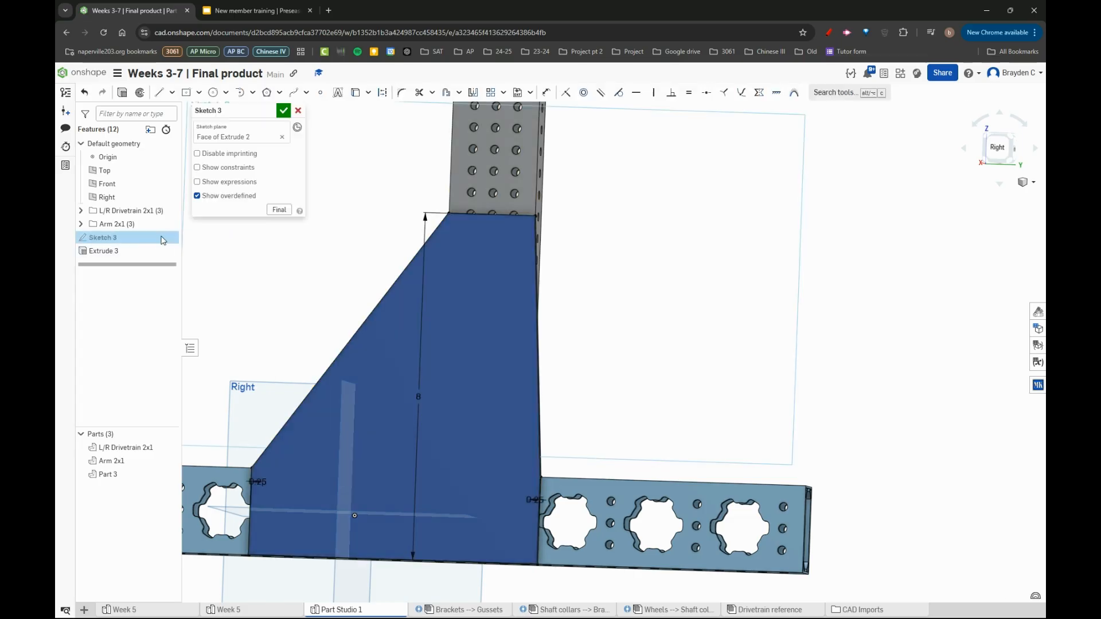
pyautogui.moveTo(394, 270); pyautogui.dragTo(390, 301, button='right')
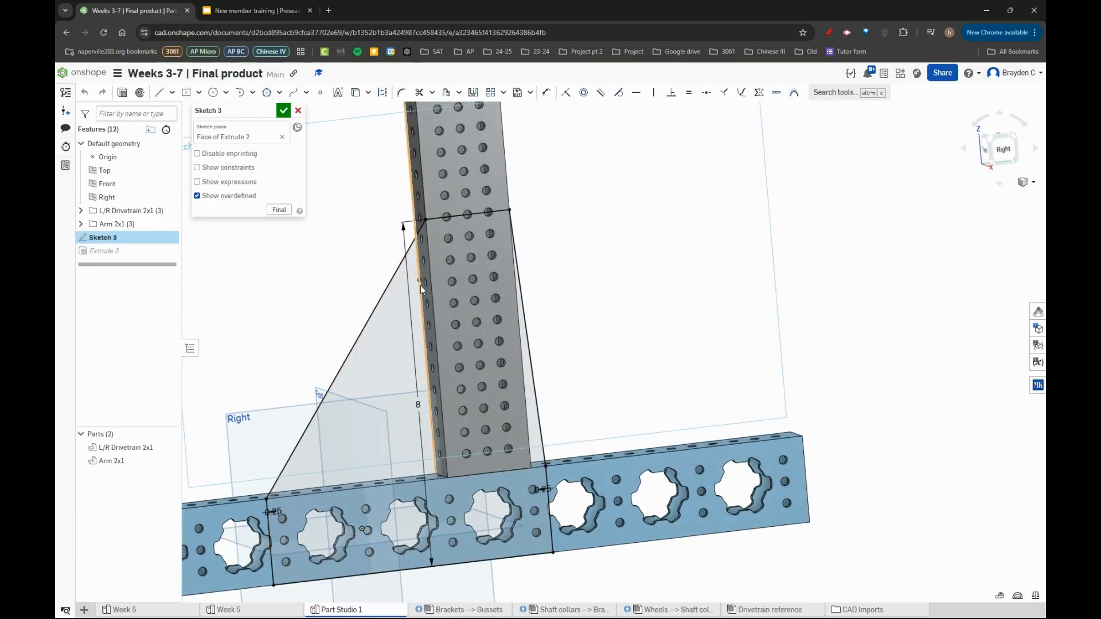
pyautogui.scroll(3, 331, 140)
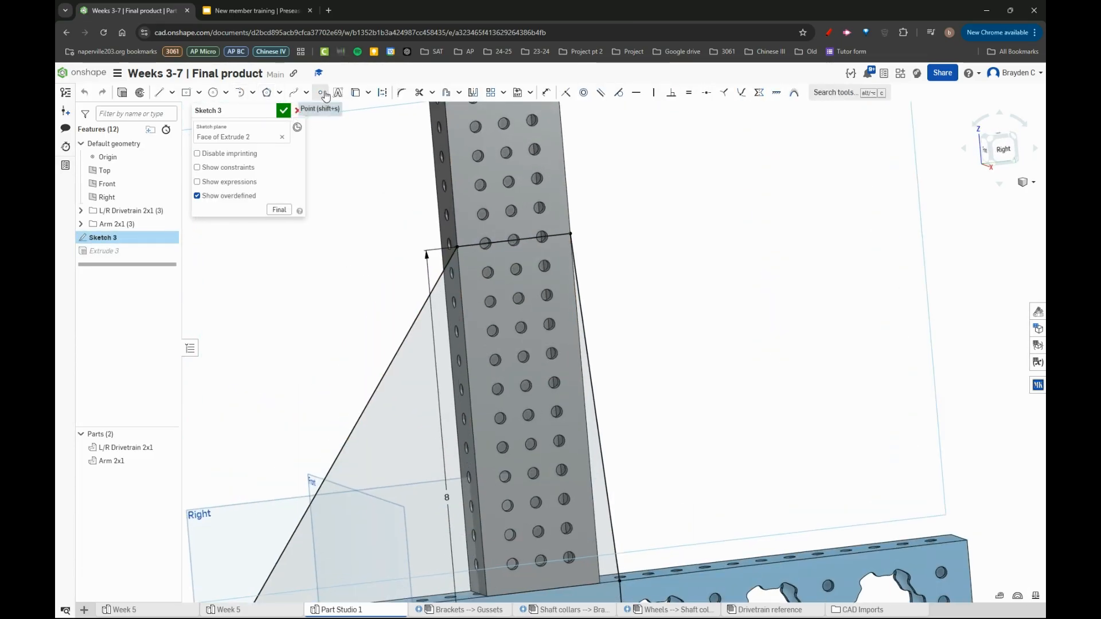
# Project arm holes into the sketch in a stagger below the gusset's upper edge: outer holes in rows 1, 3, 5, middle holes in rows 2, 4
pyautogui.click(358, 94)
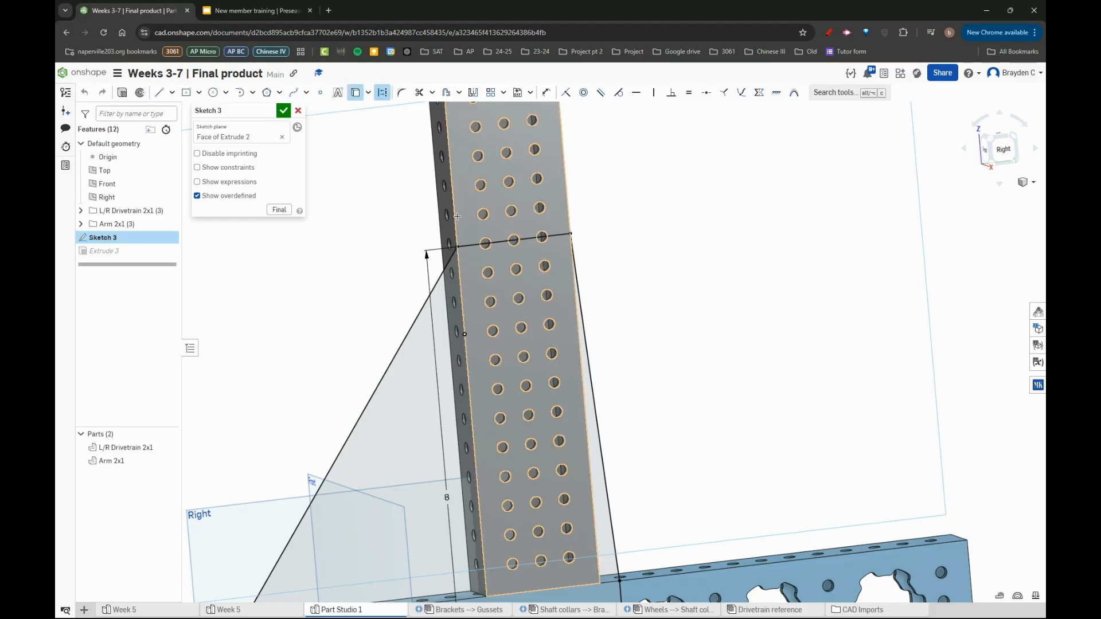
pyautogui.scroll(4, 528, 287)
pyautogui.scroll(-4, 370, 163)
pyautogui.scroll(2, 458, 208)
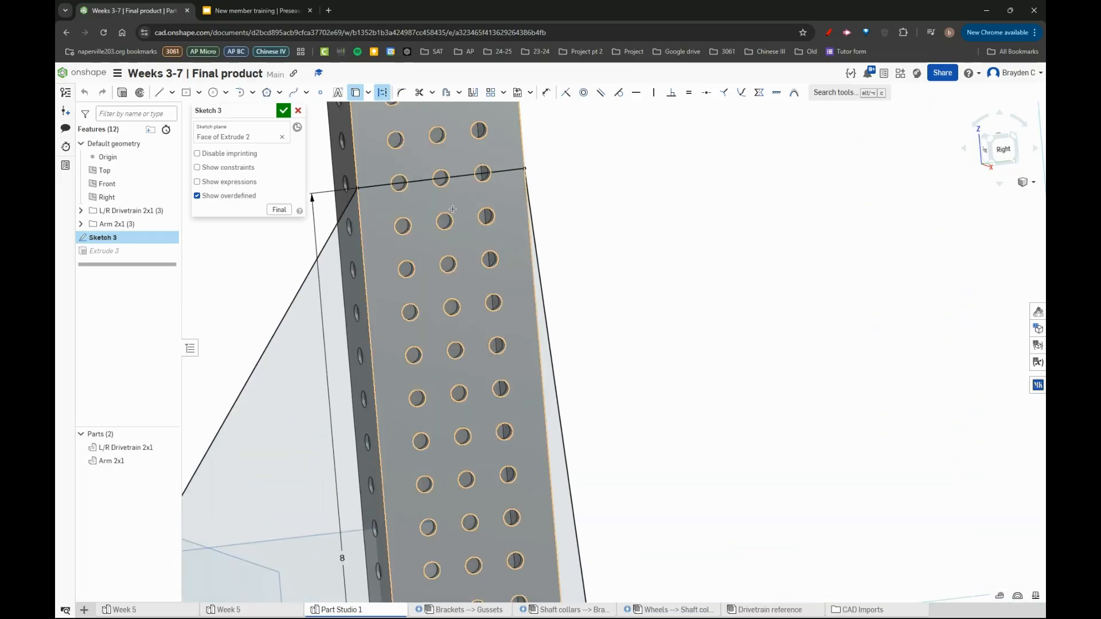
pyautogui.click(410, 221)
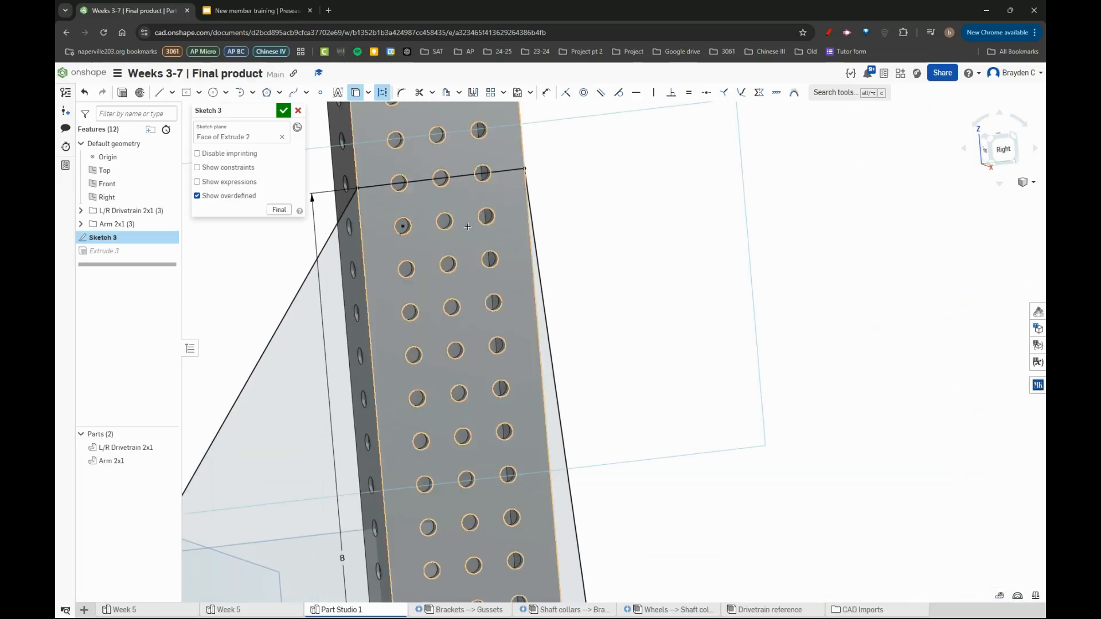
pyautogui.click(486, 217)
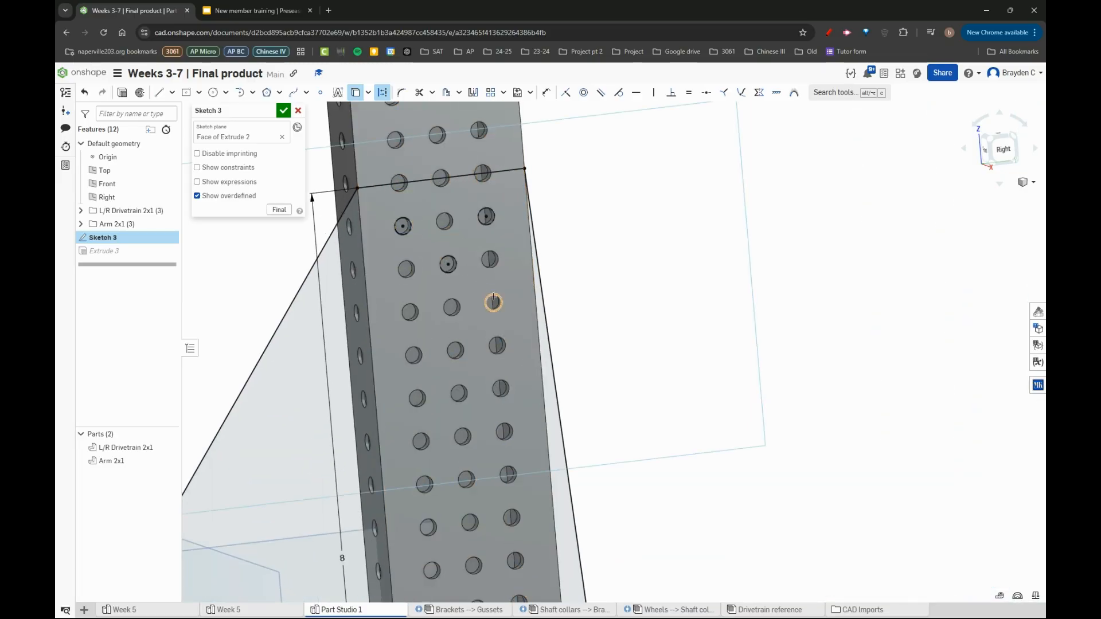
pyautogui.click(486, 299)
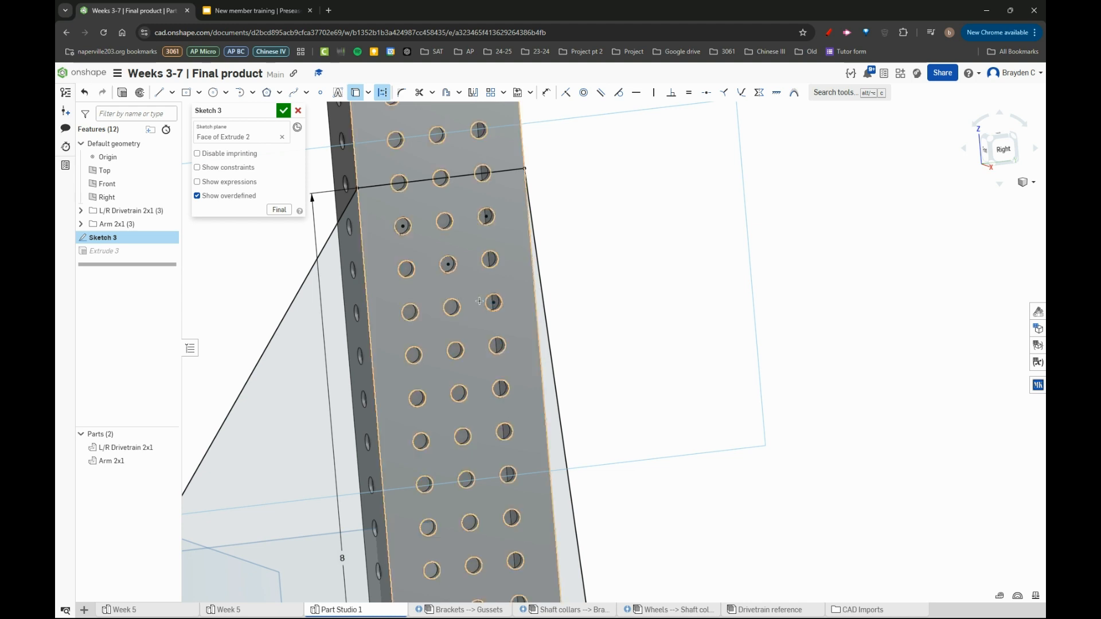
pyautogui.click(423, 313)
pyautogui.click(396, 222)
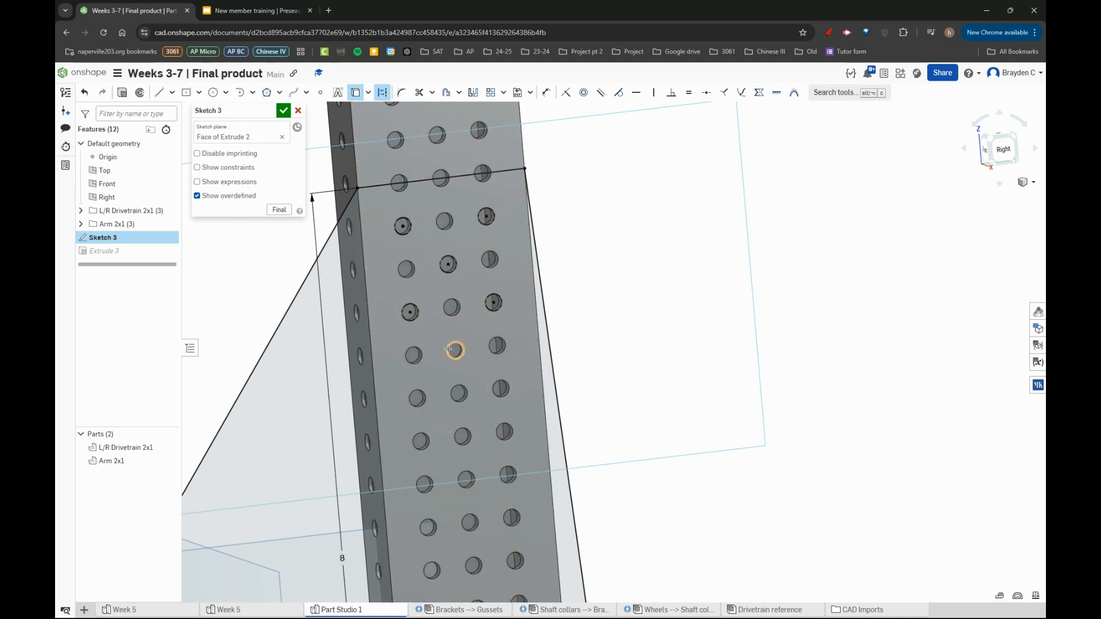
pyautogui.click(418, 397)
pyautogui.click(493, 388)
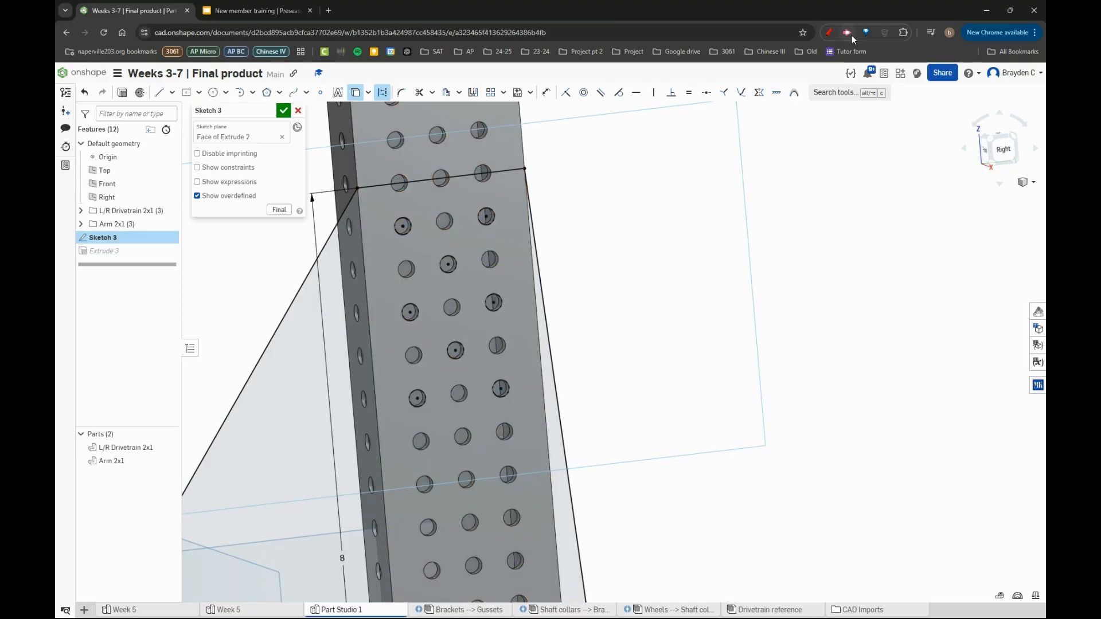
# Circle the staggered projected holes in red with the screen annotation extension, and exit the annotation mode
pyautogui.click(831, 34)
pyautogui.moveTo(402, 216); pyautogui.dragTo(401, 218)
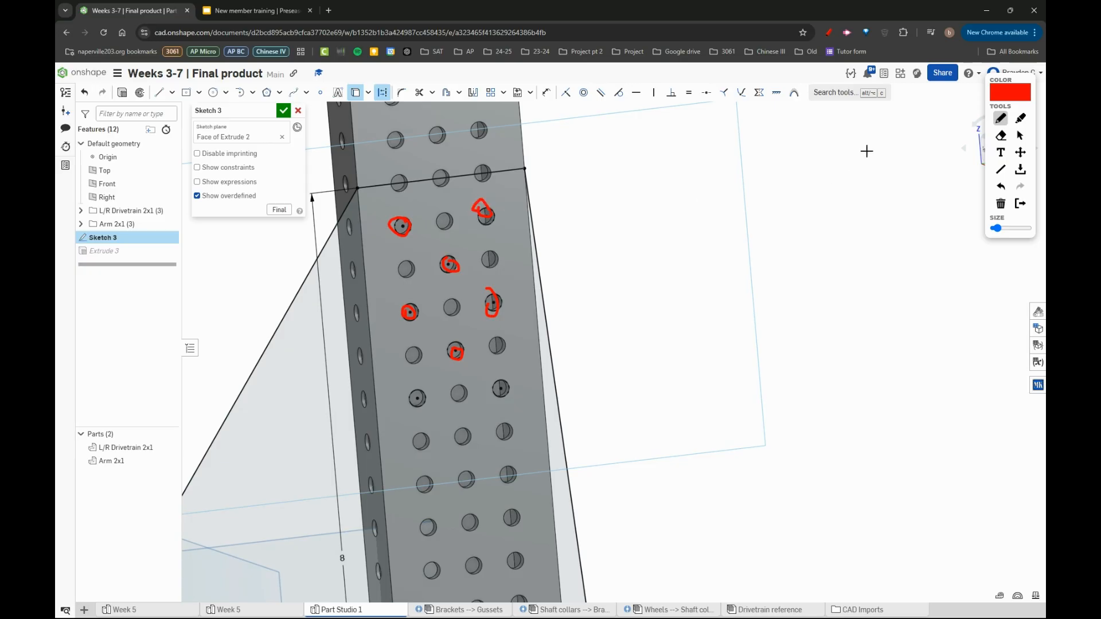
pyautogui.click(1020, 206)
# Continue projecting the staggered arm holes to the arm's lower end: middle holes in rows 6, 8, 10, outer holes in rows 7, 9, 11
pyautogui.scroll(-2, 489, 375)
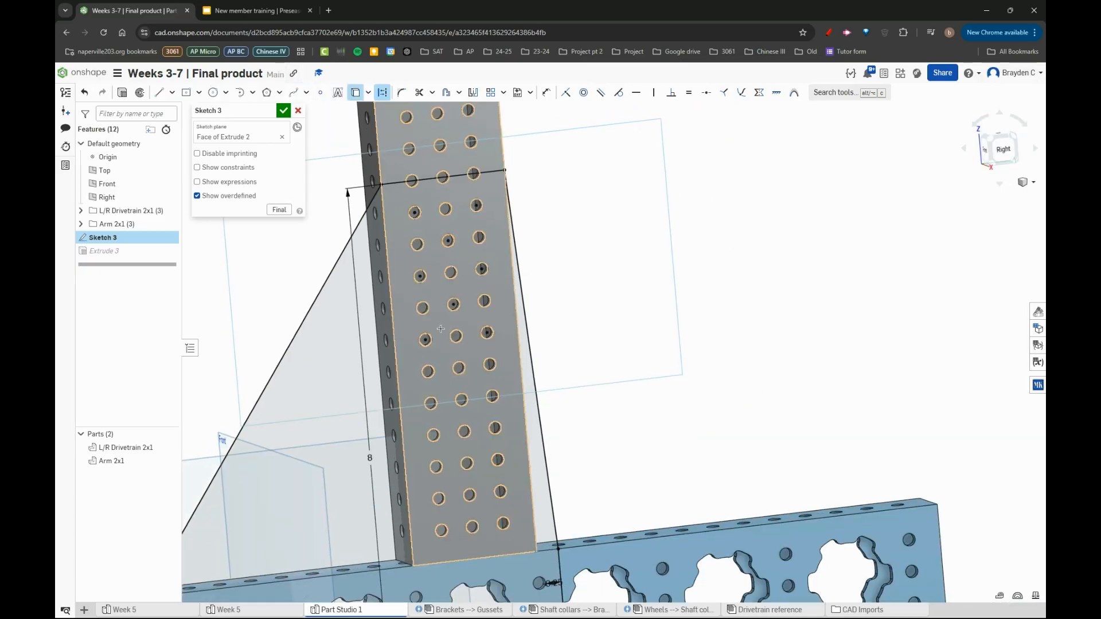
pyautogui.click(453, 367)
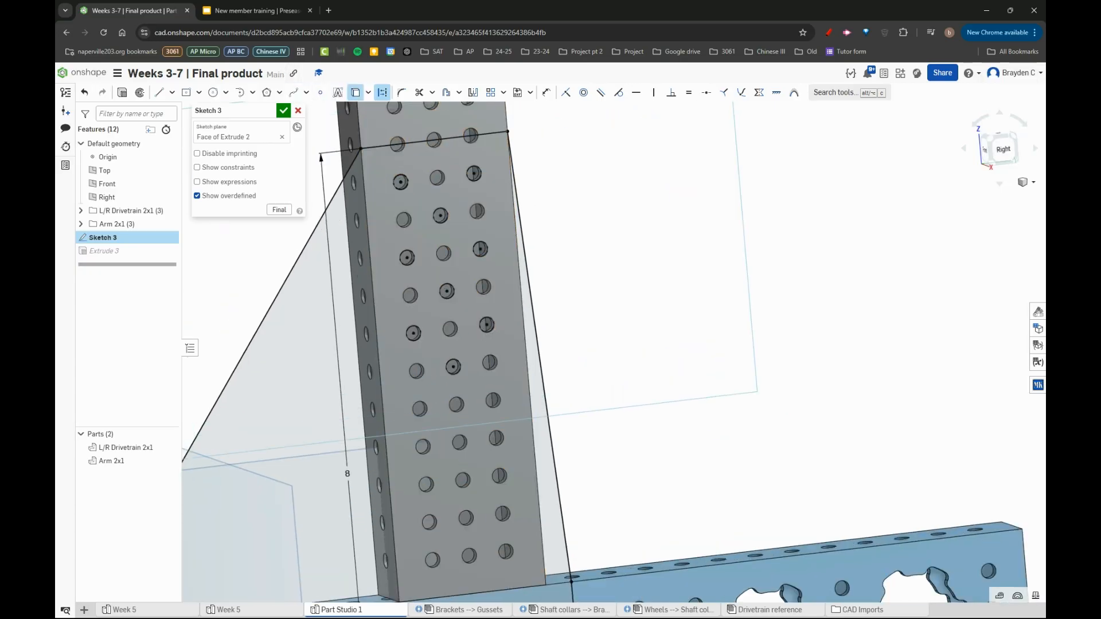
pyautogui.scroll(-3, 631, 418)
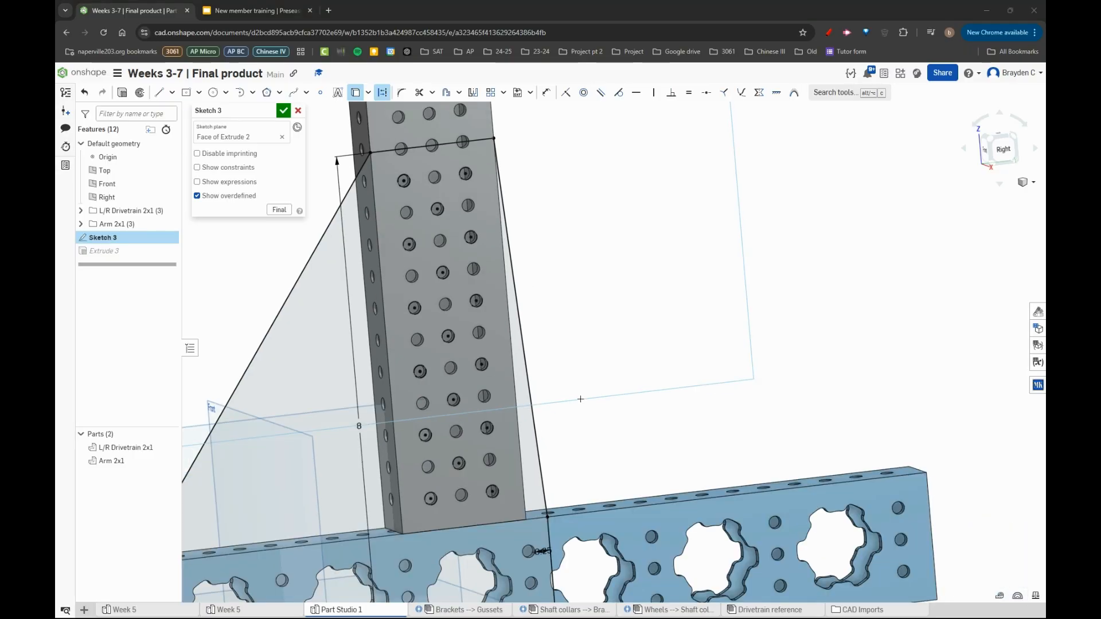
# Project the four columns of three drivetrain holes inside the gusset outline into Sketch 3, and finish the sketch
pyautogui.scroll(3, 544, 450)
pyautogui.moveTo(533, 452); pyautogui.dragTo(515, 396, button='right')
pyautogui.scroll(-3, 515, 396)
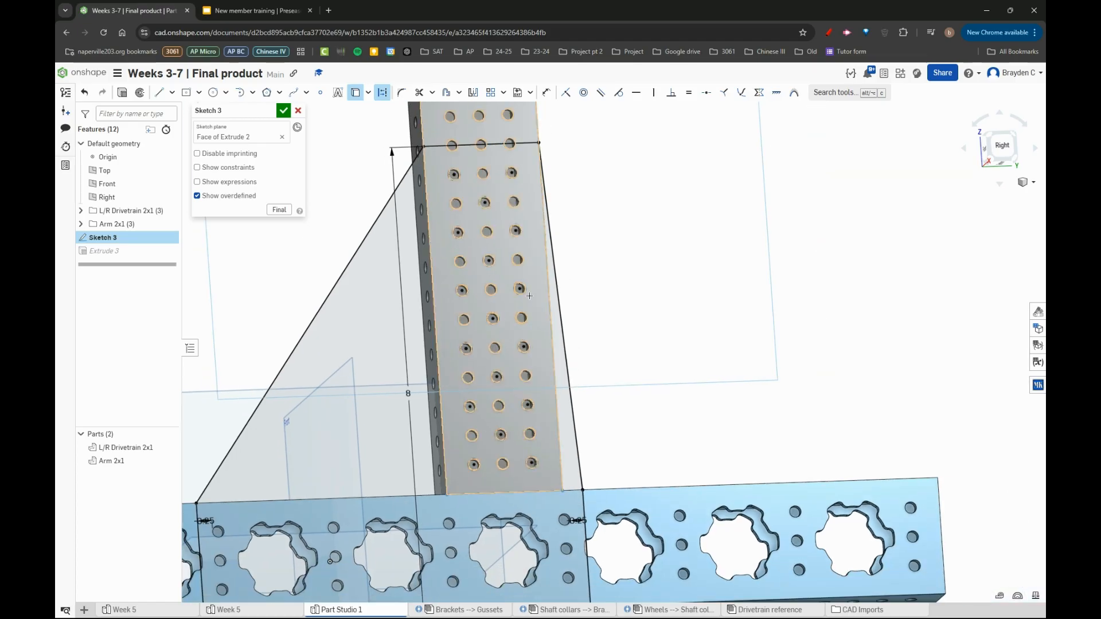
pyautogui.scroll(-3, 581, 361)
pyautogui.scroll(4, 582, 361)
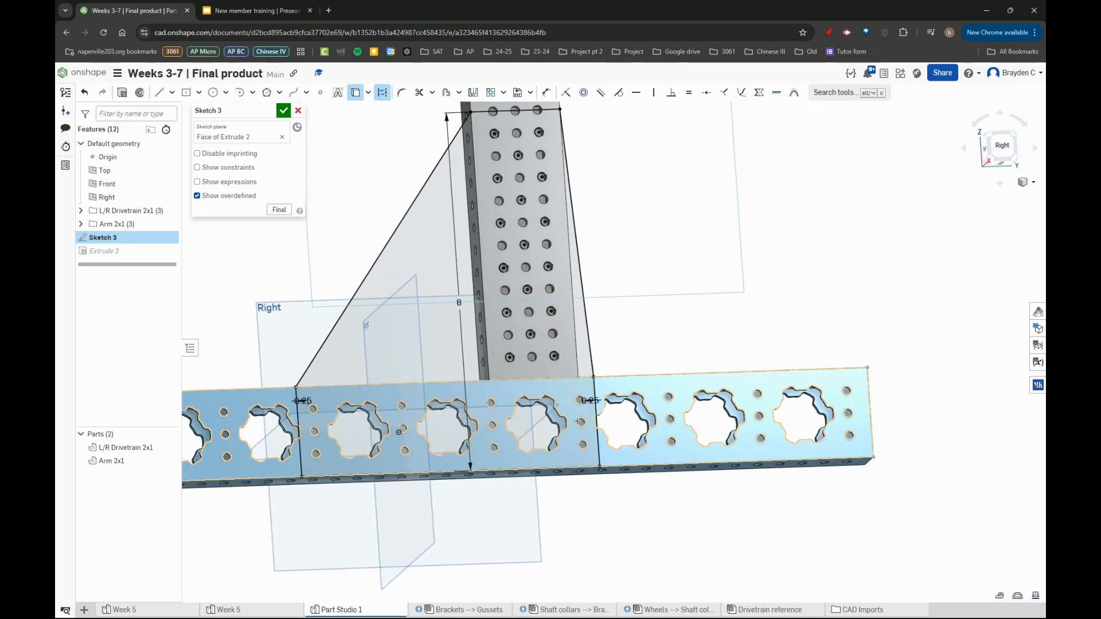
pyautogui.scroll(-4, 579, 396)
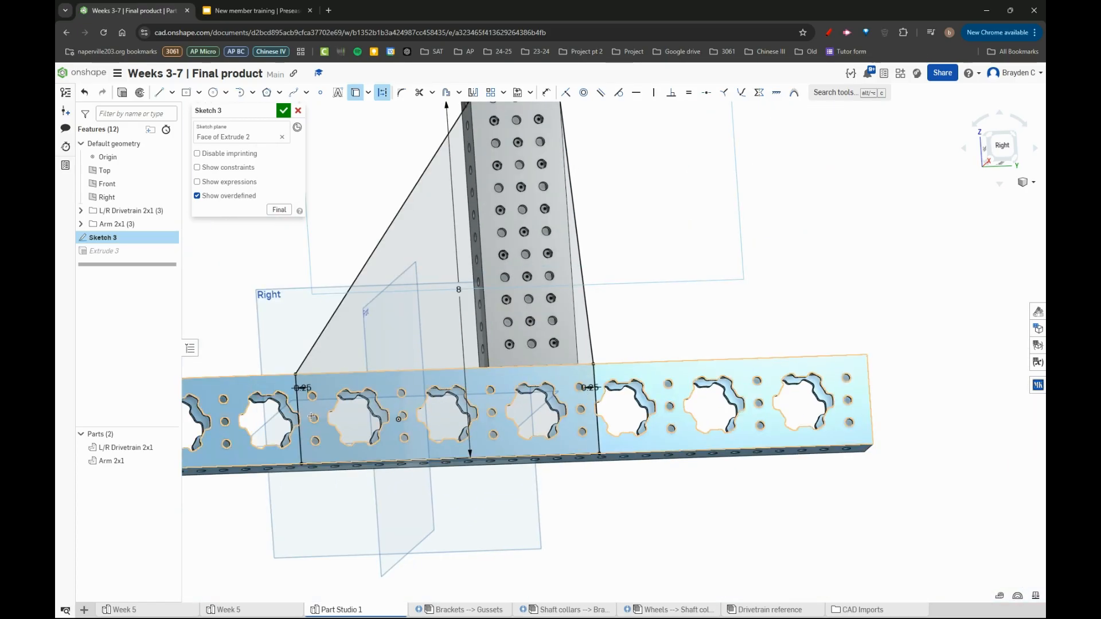
pyautogui.scroll(3, 577, 385)
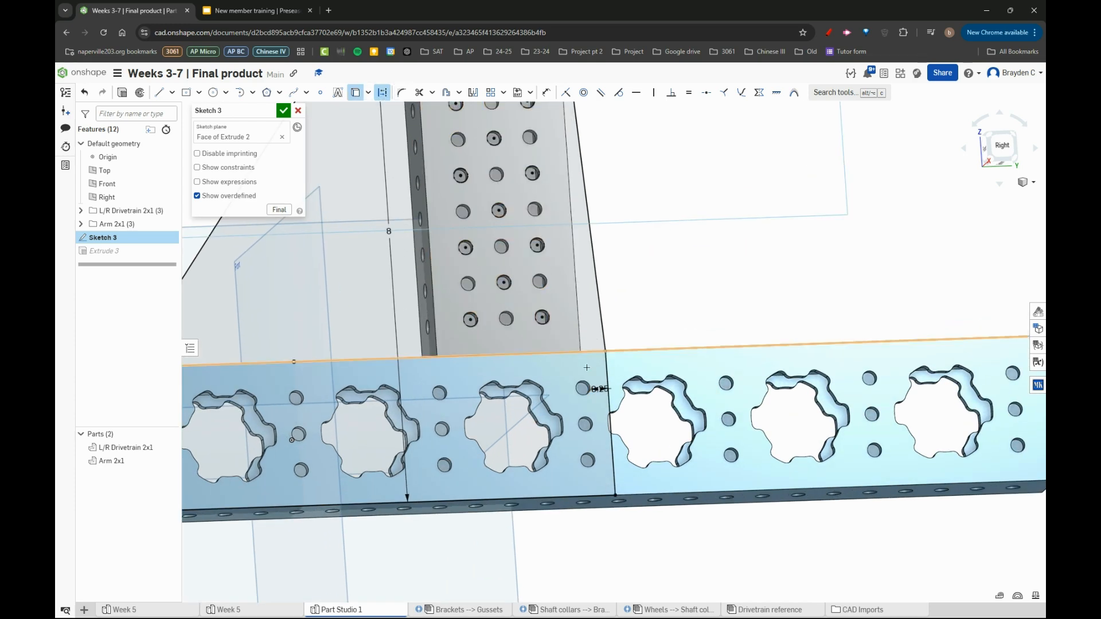
pyautogui.scroll(-3, 582, 386)
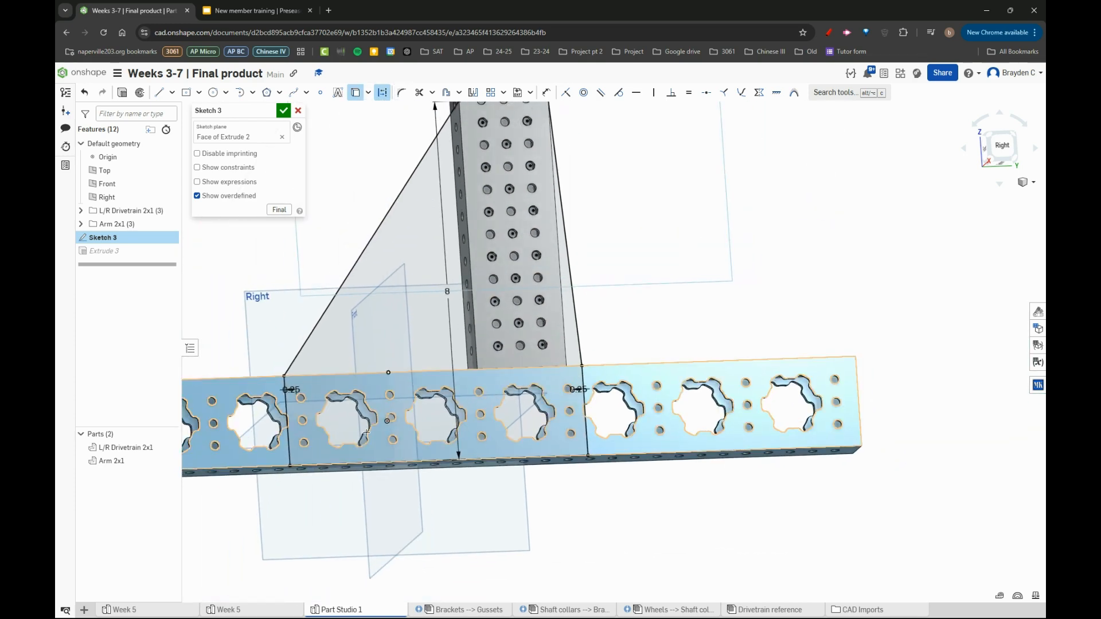
pyautogui.scroll(3, 507, 364)
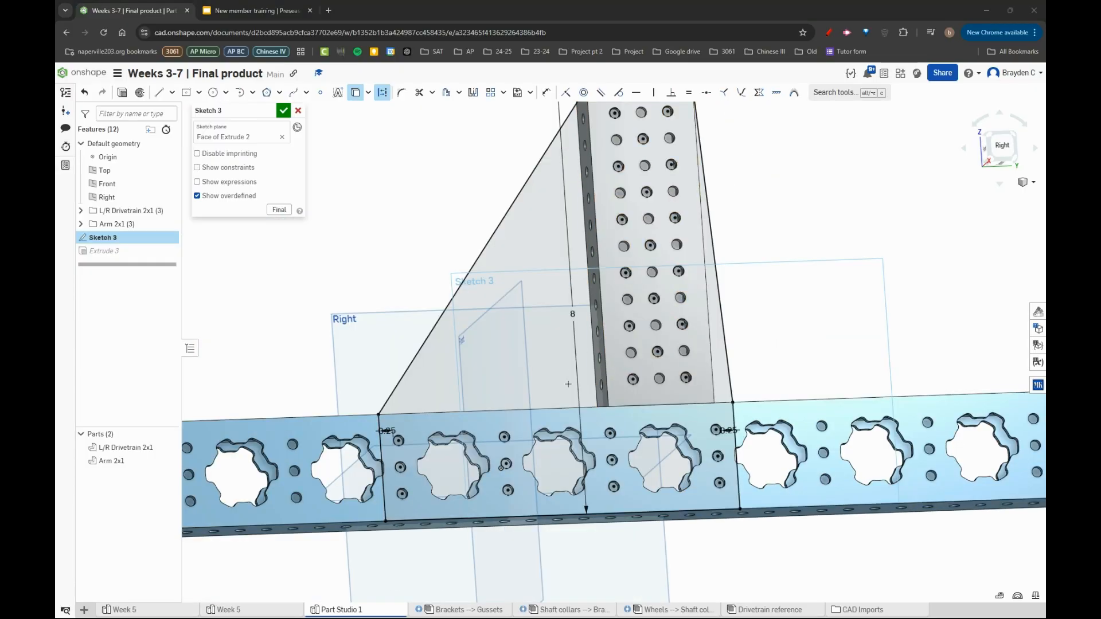
pyautogui.scroll(2, 574, 395)
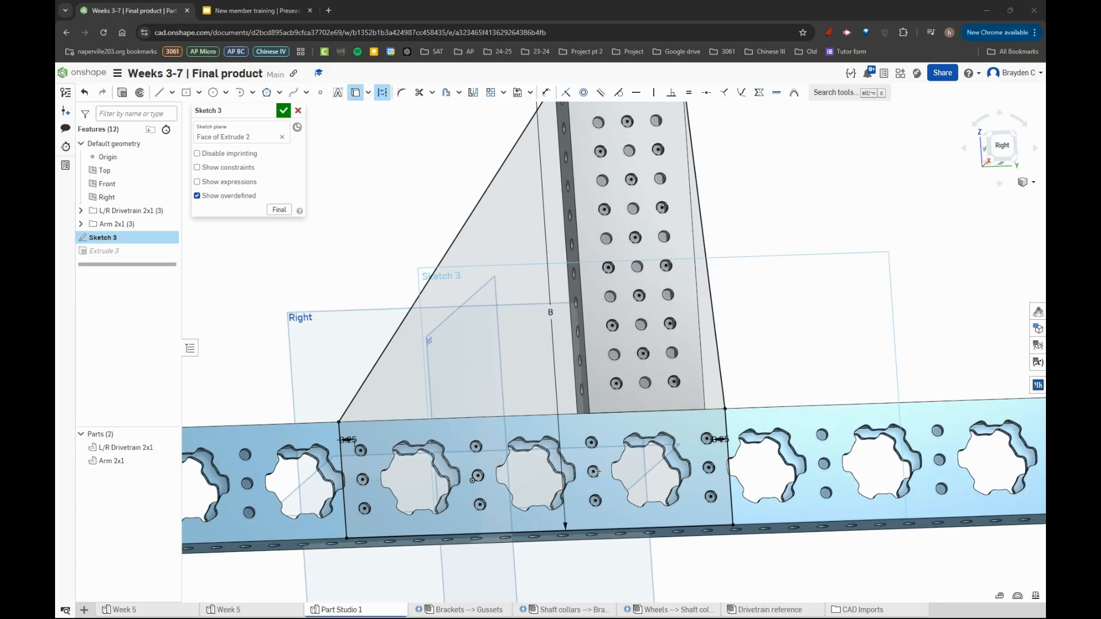
pyautogui.scroll(2, 476, 482)
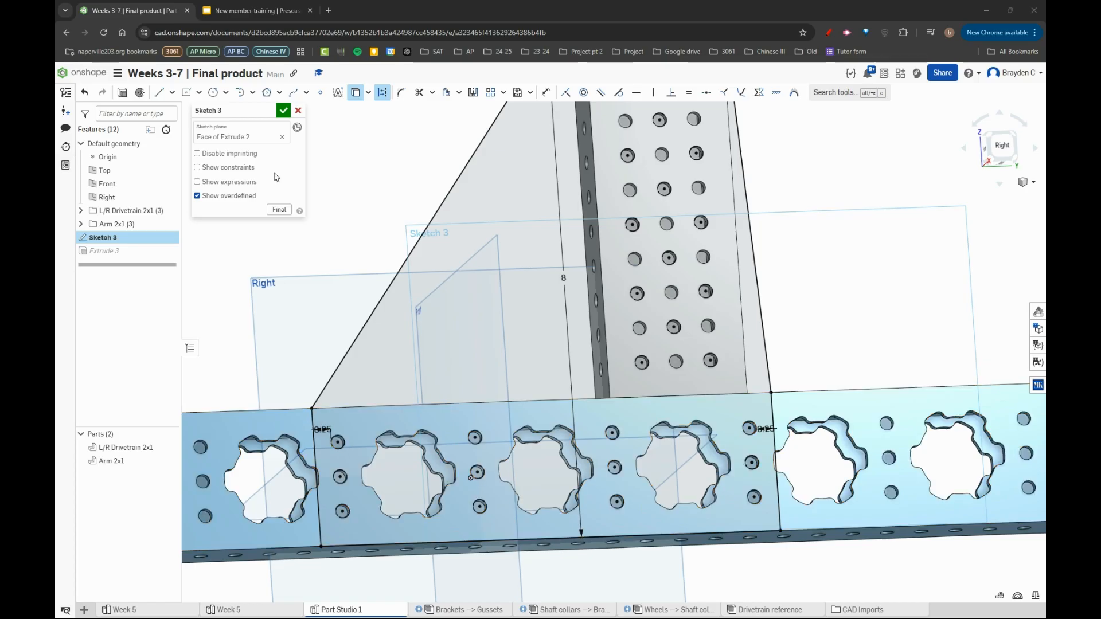
pyautogui.click(284, 111)
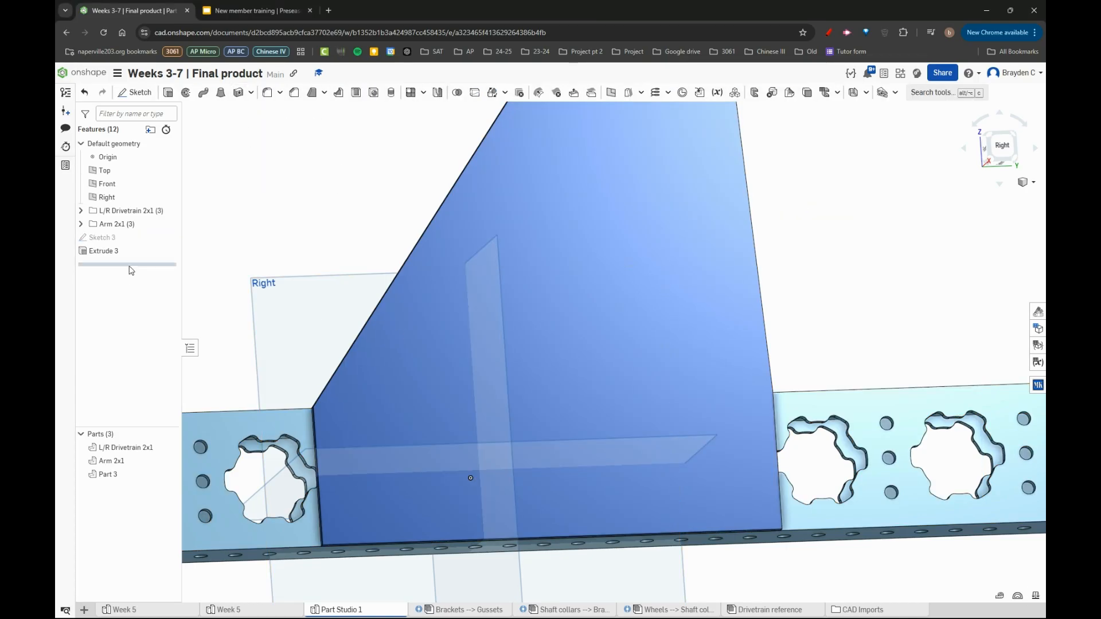
# Start a Hole feature, show Sketch 3, and place holes on the upper two points of the gusset's first drivetrain column
pyautogui.click(373, 93)
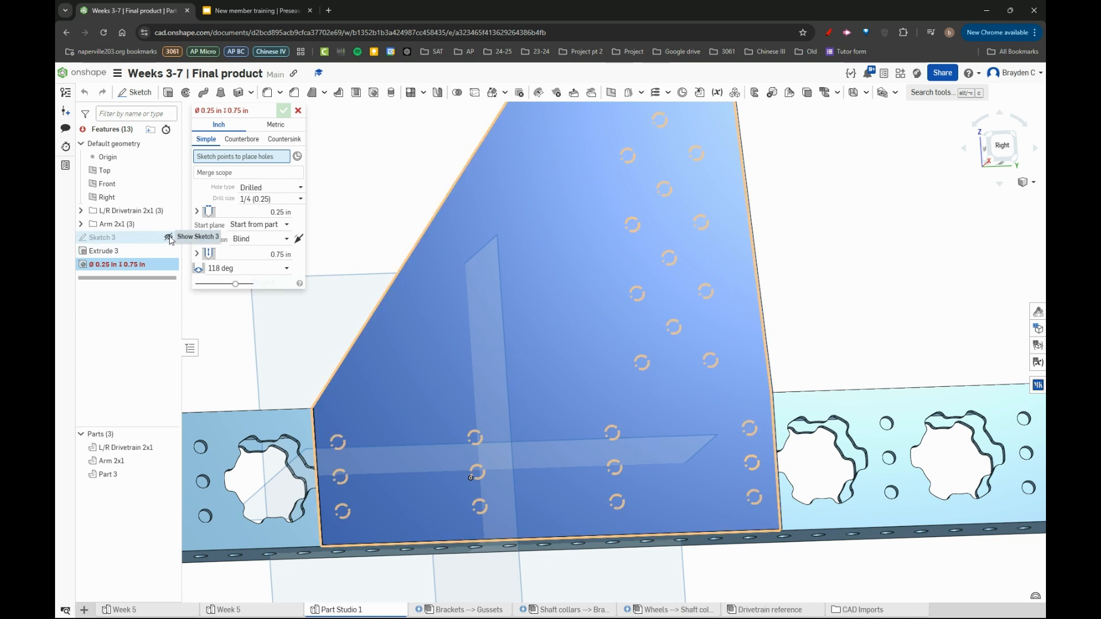
pyautogui.click(169, 237)
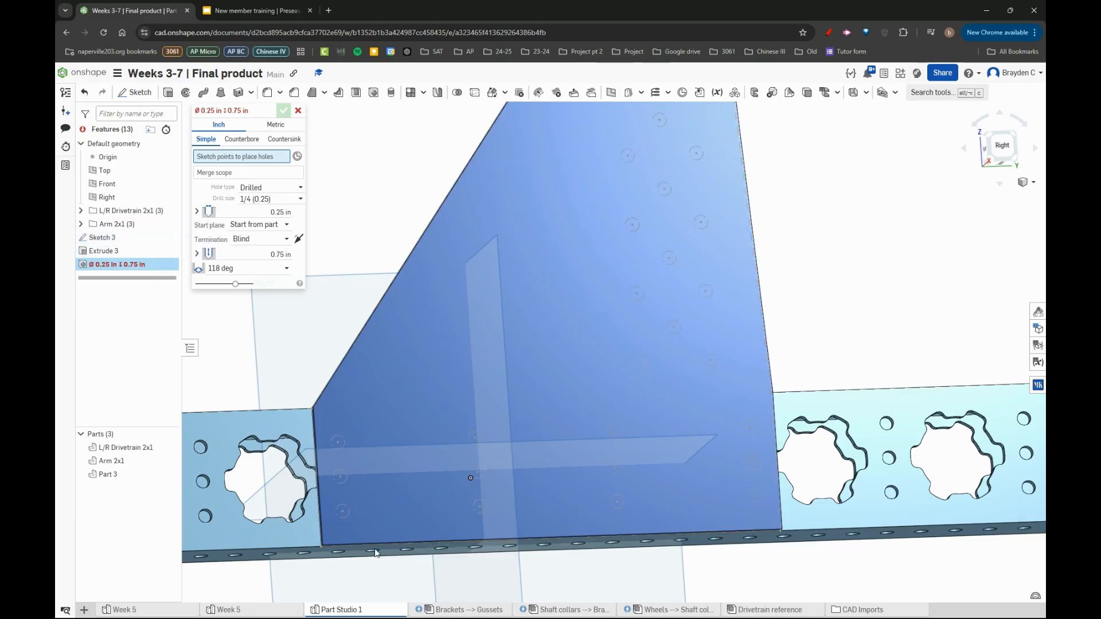
pyautogui.click(338, 445)
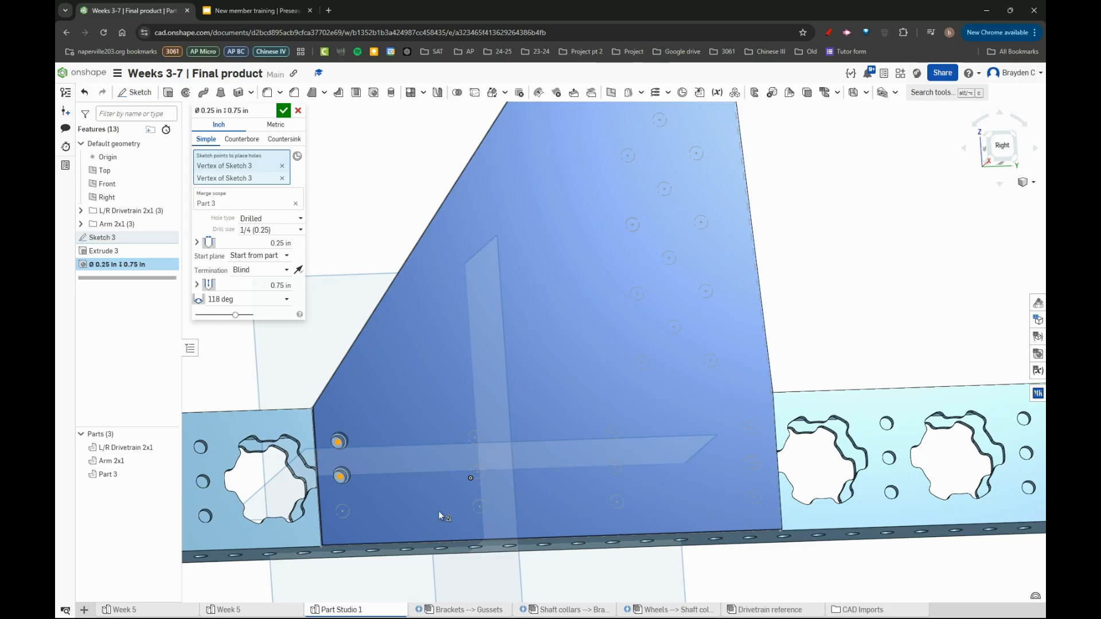
# Set the drill size to #8 (0.199) and add the lowest point of the first drivetrain column to the Hole feature
pyautogui.click(274, 229)
pyautogui.scroll(8, 274, 264)
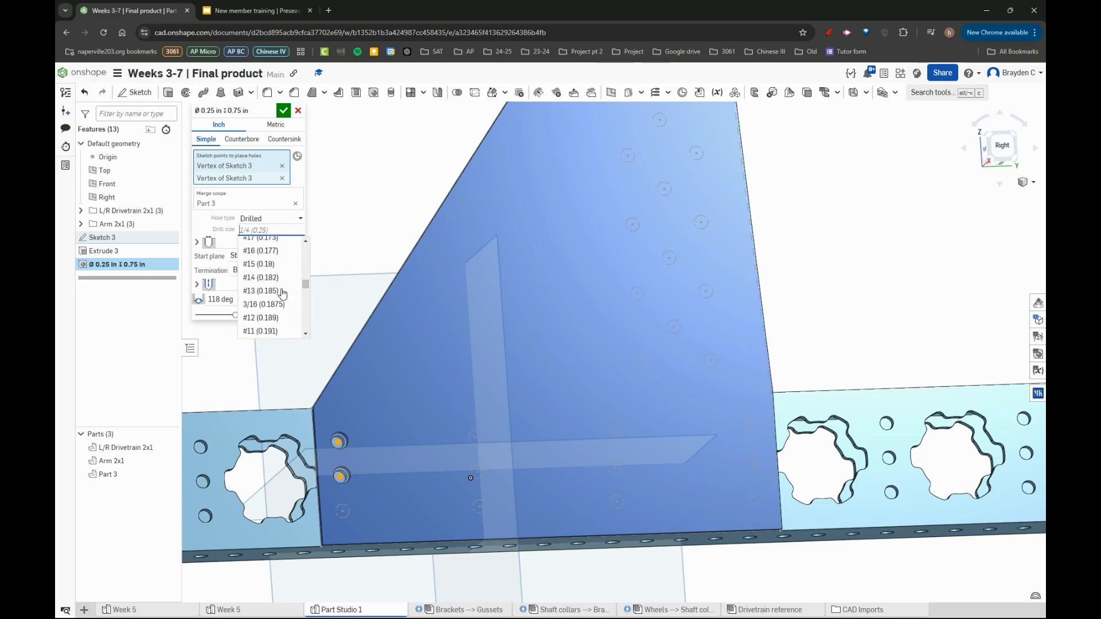
pyautogui.scroll(-5, 281, 296)
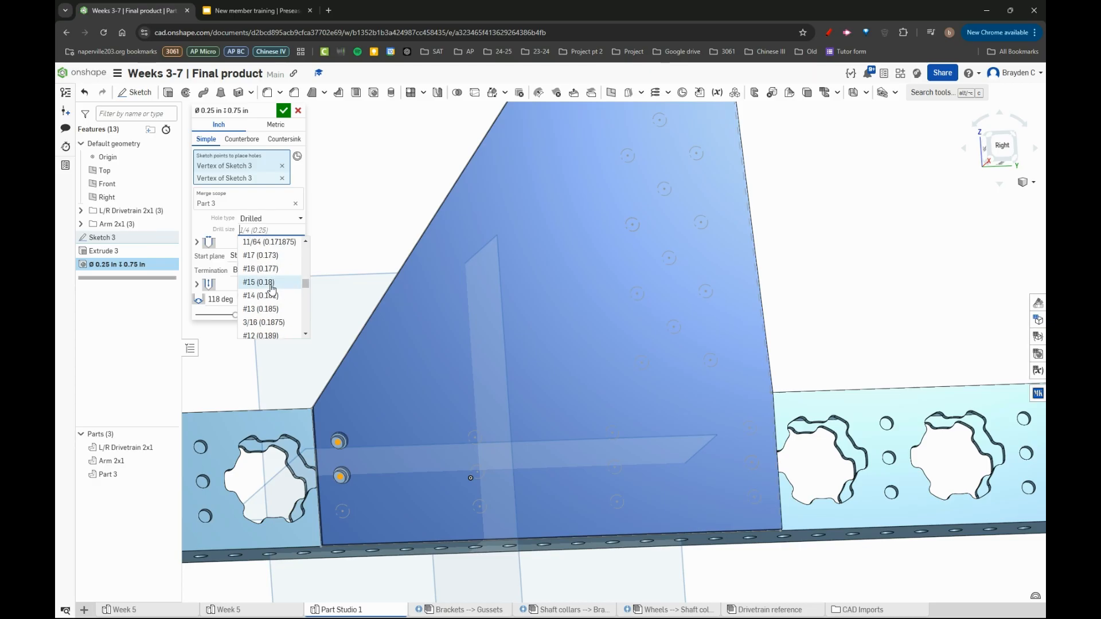
pyautogui.scroll(-1, 276, 305)
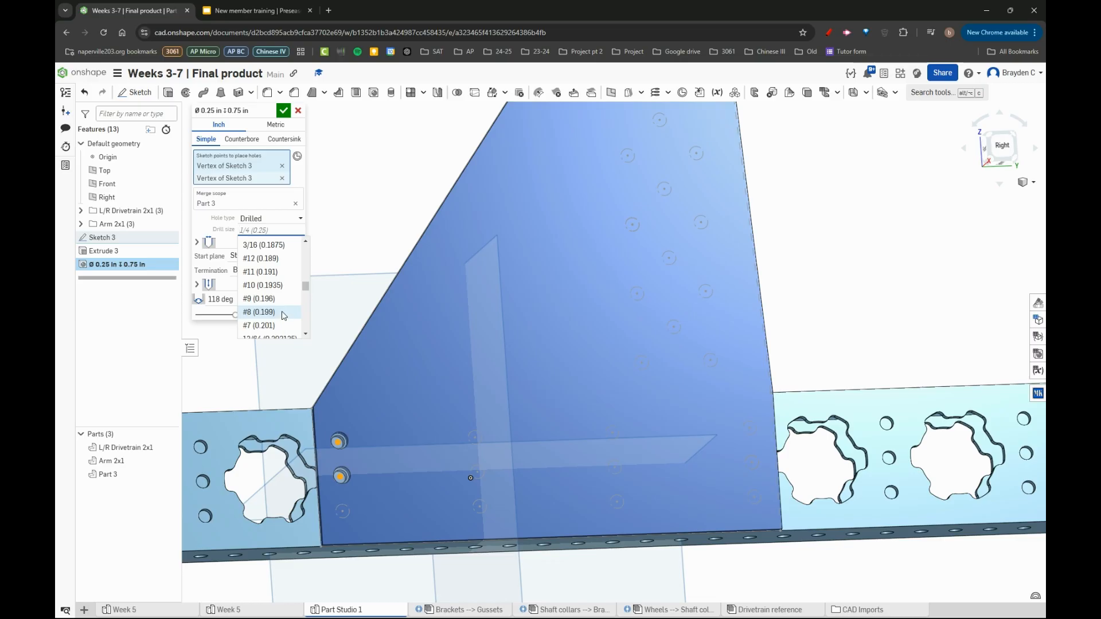
pyautogui.click(284, 313)
pyautogui.scroll(5, 338, 436)
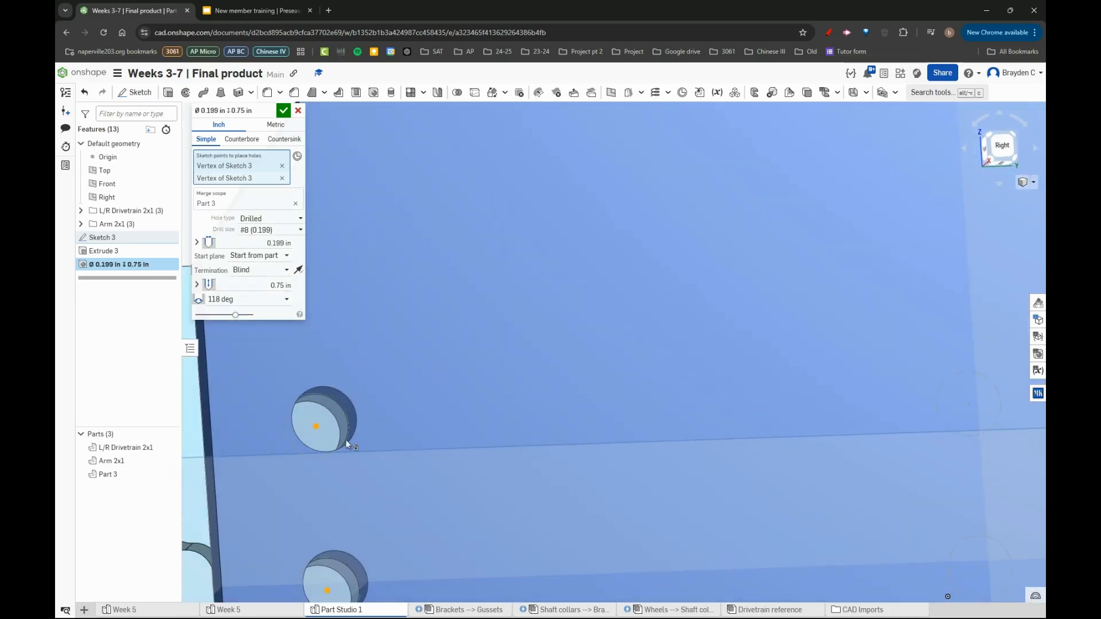
pyautogui.moveTo(346, 439)
pyautogui.mouseDown(button='right')
pyautogui.moveTo(352, 404)
pyautogui.moveTo(332, 432)
pyautogui.moveTo(363, 437)
pyautogui.moveTo(349, 452)
pyautogui.mouseUp(button='right')
pyautogui.scroll(4, 332, 431)
pyautogui.scroll(-1, 322, 344)
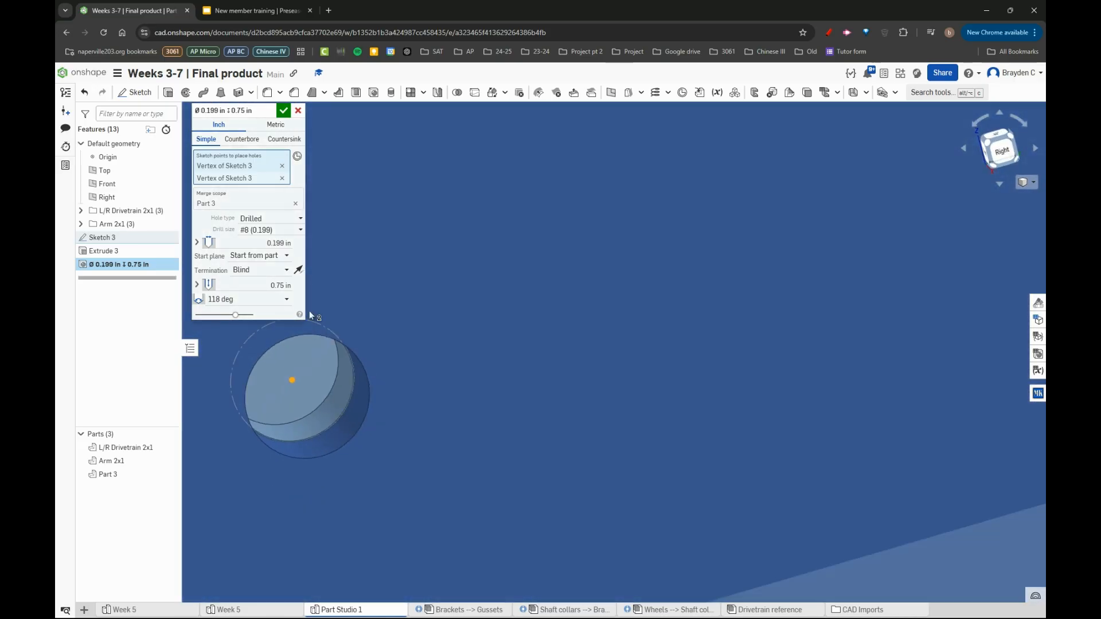
pyautogui.scroll(-3, 310, 314)
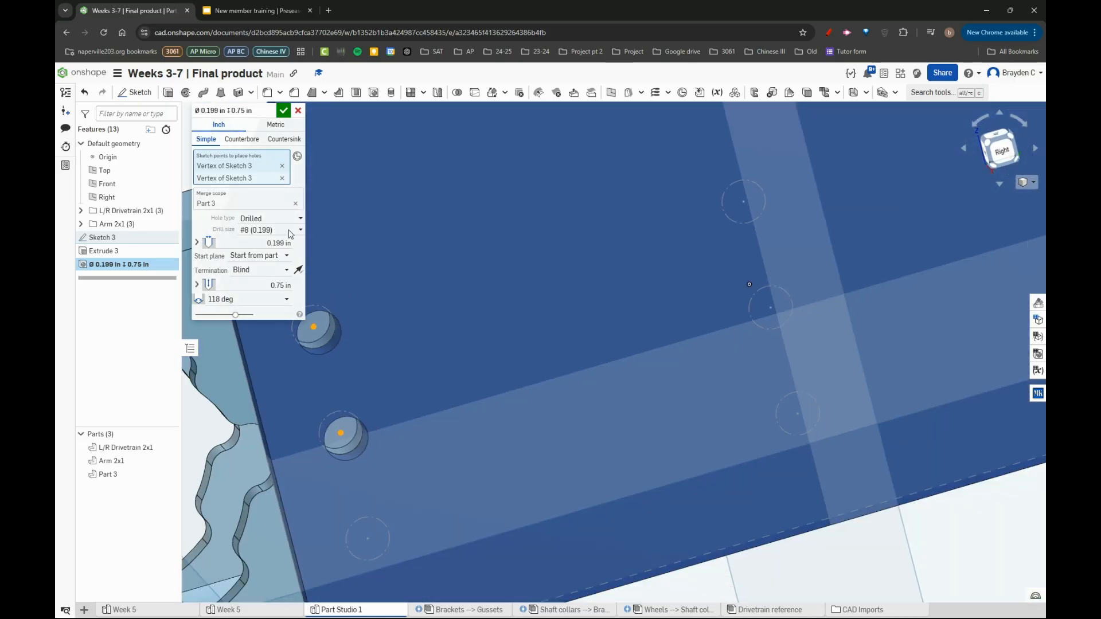
pyautogui.click(368, 539)
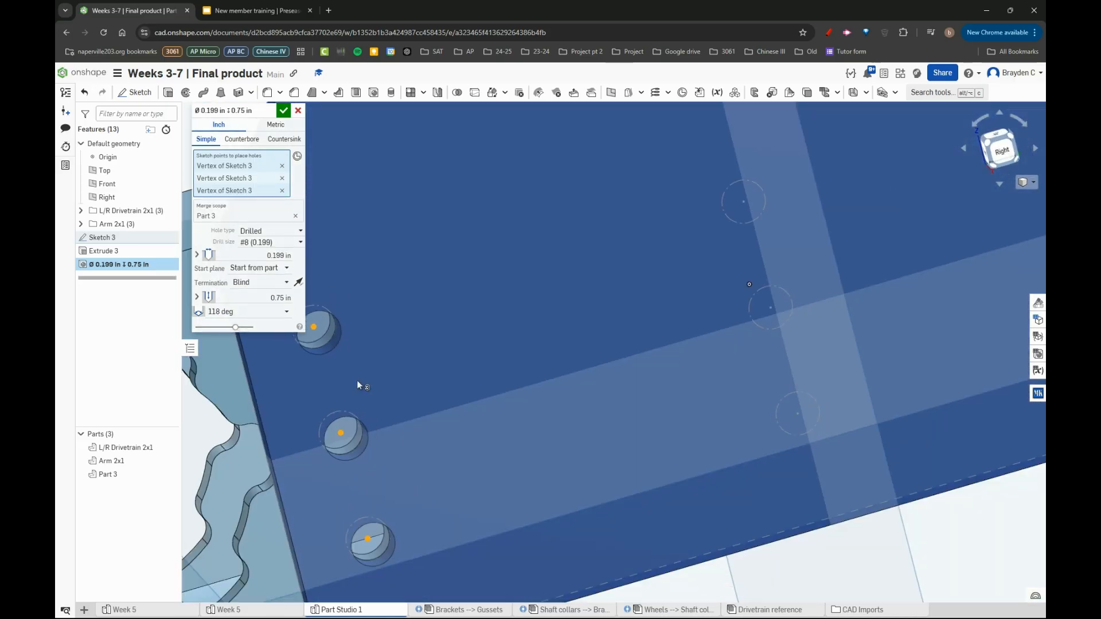
# Try the Clearance hole type, and return the holes to the Drilled type
pyautogui.click(278, 232)
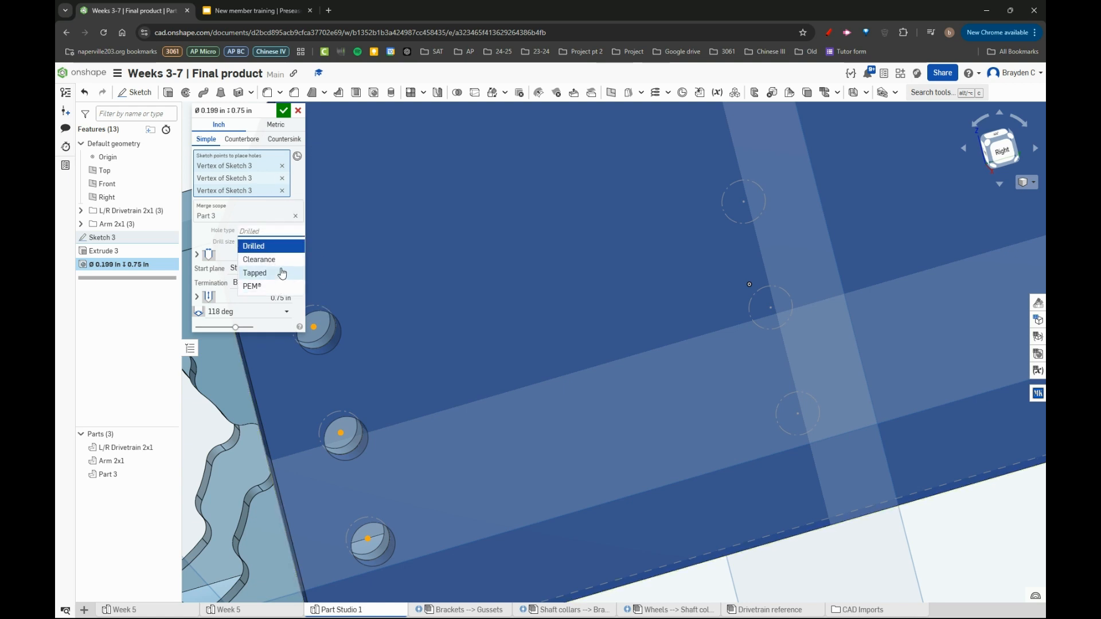
pyautogui.click(259, 259)
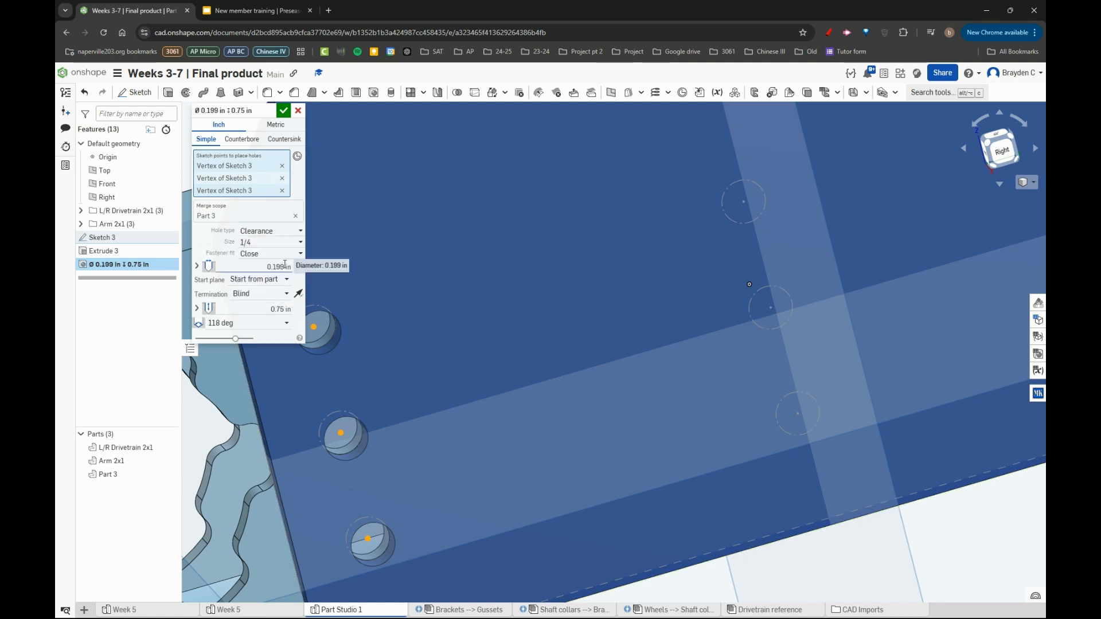
pyautogui.click(278, 231)
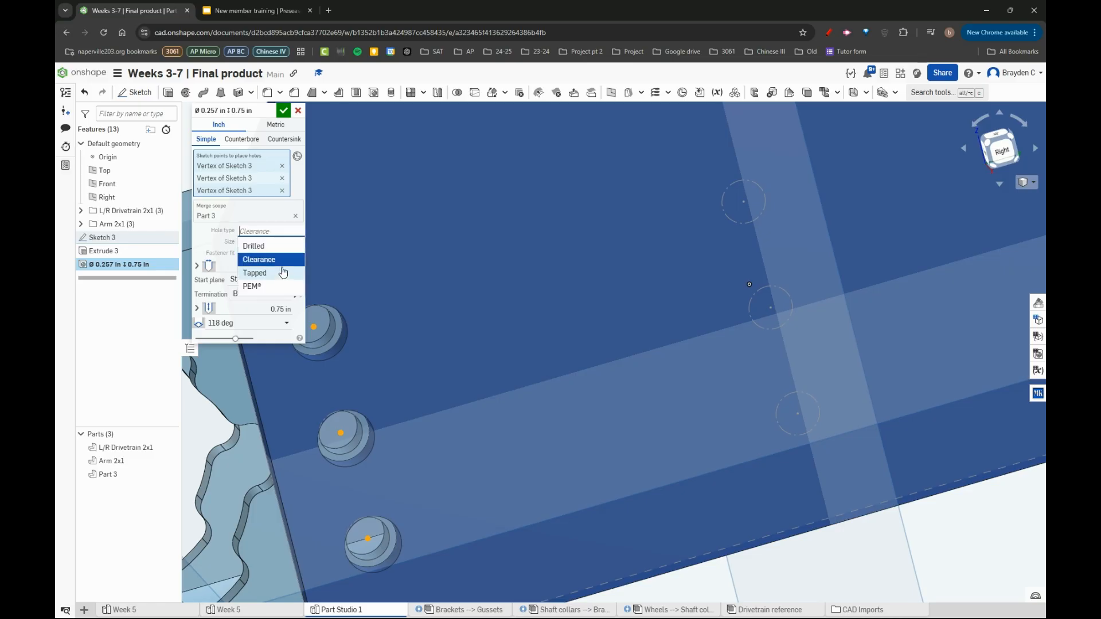
pyautogui.click(278, 246)
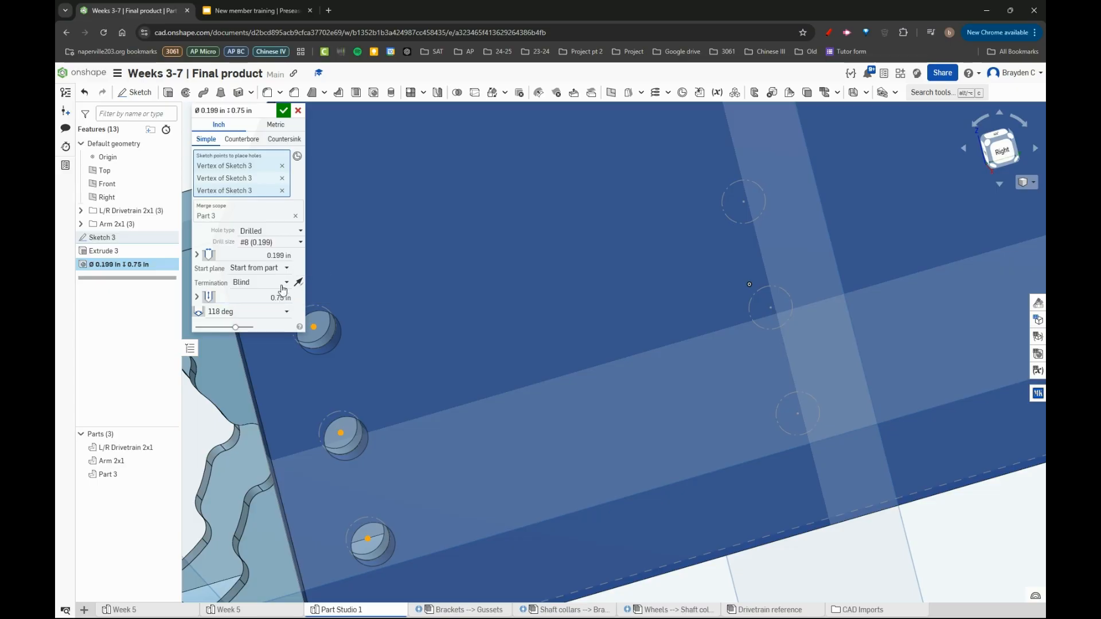
# Add the three points of the second drivetrain column to the Hole feature, keeping the Drilled type
pyautogui.scroll(-5, 399, 352)
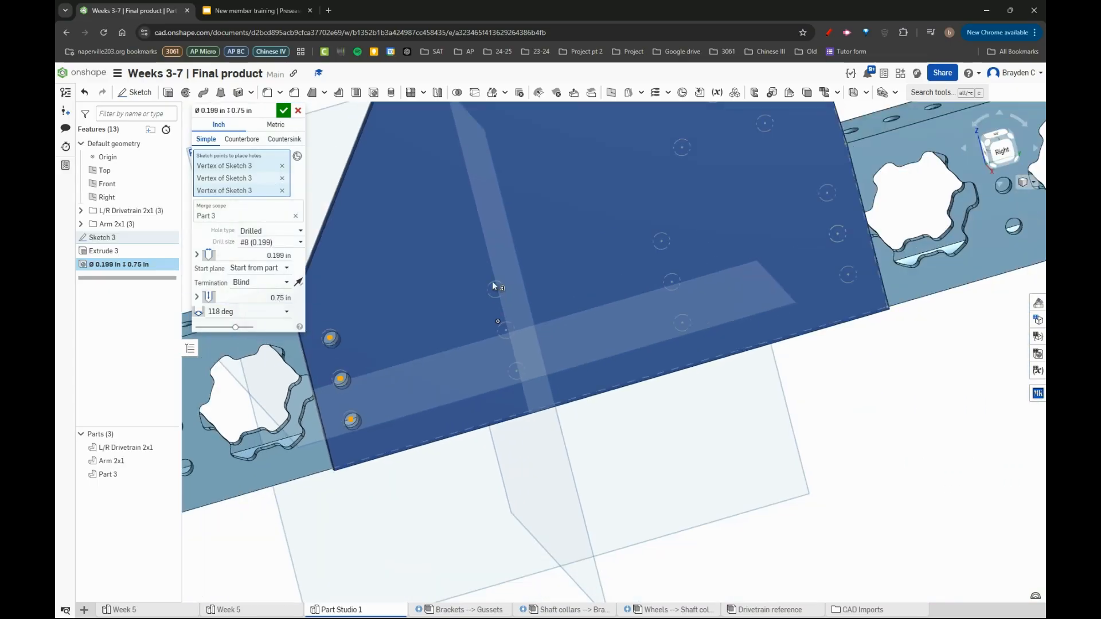
pyautogui.click(495, 290)
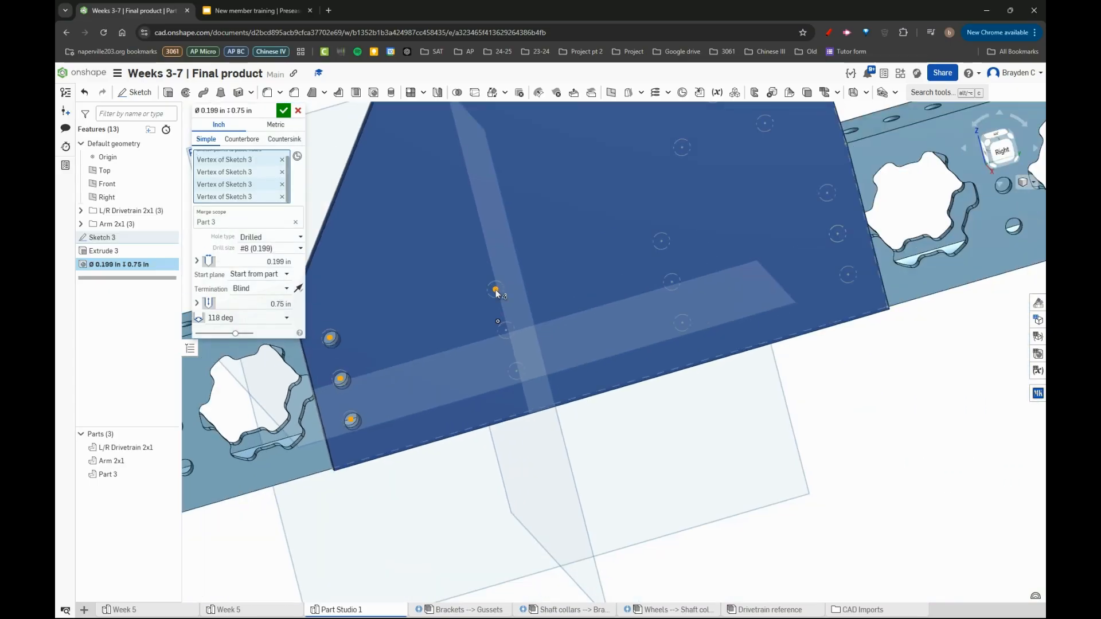
pyautogui.click(517, 371)
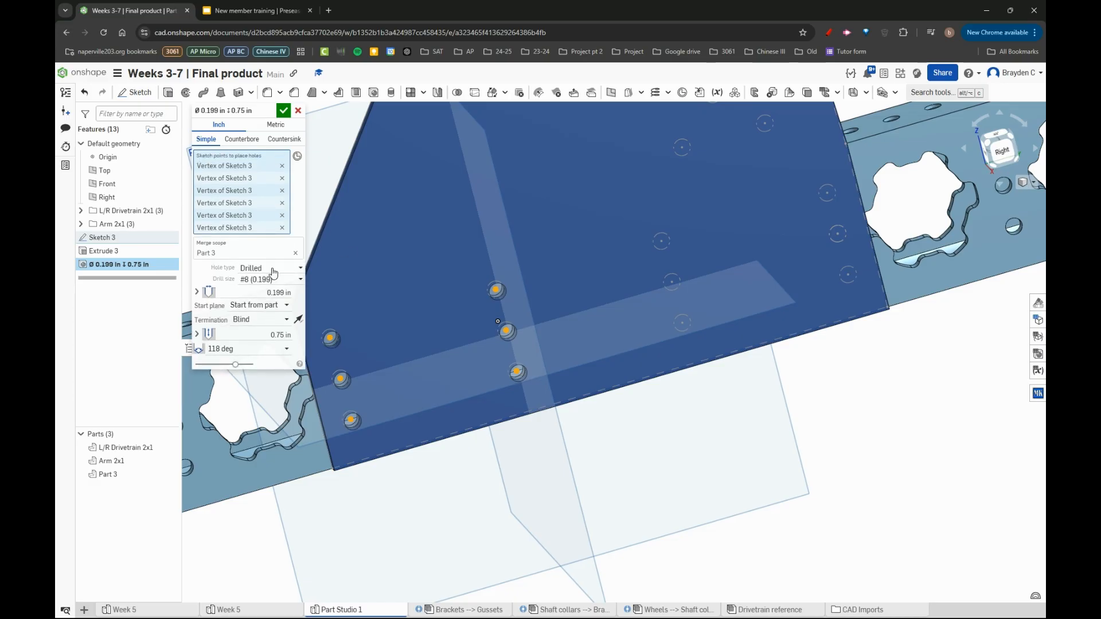
pyautogui.click(275, 268)
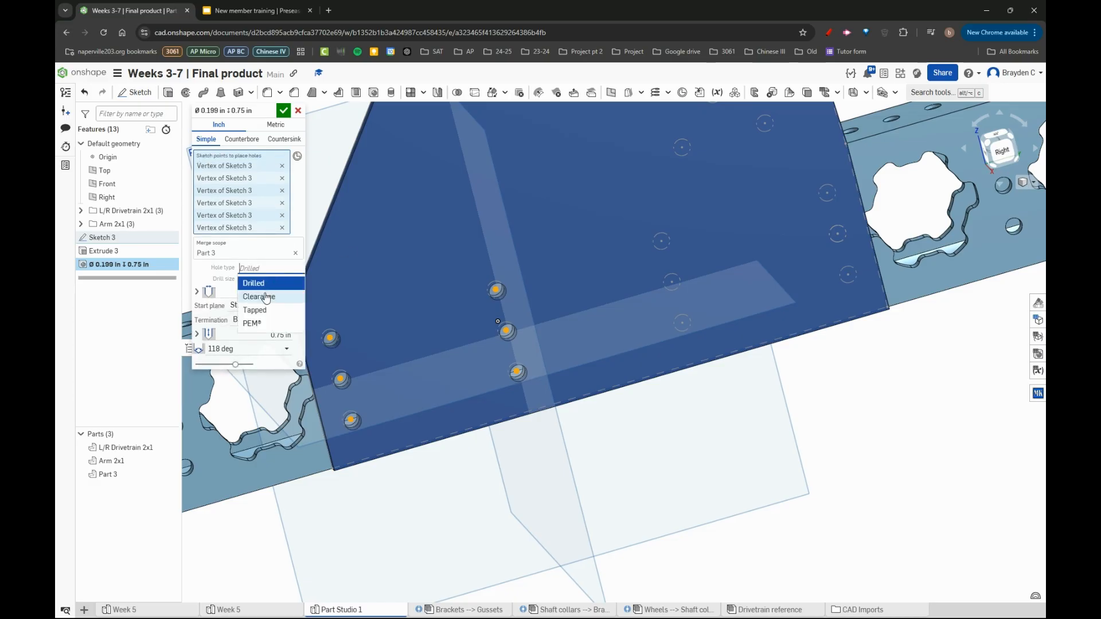
pyautogui.click(269, 283)
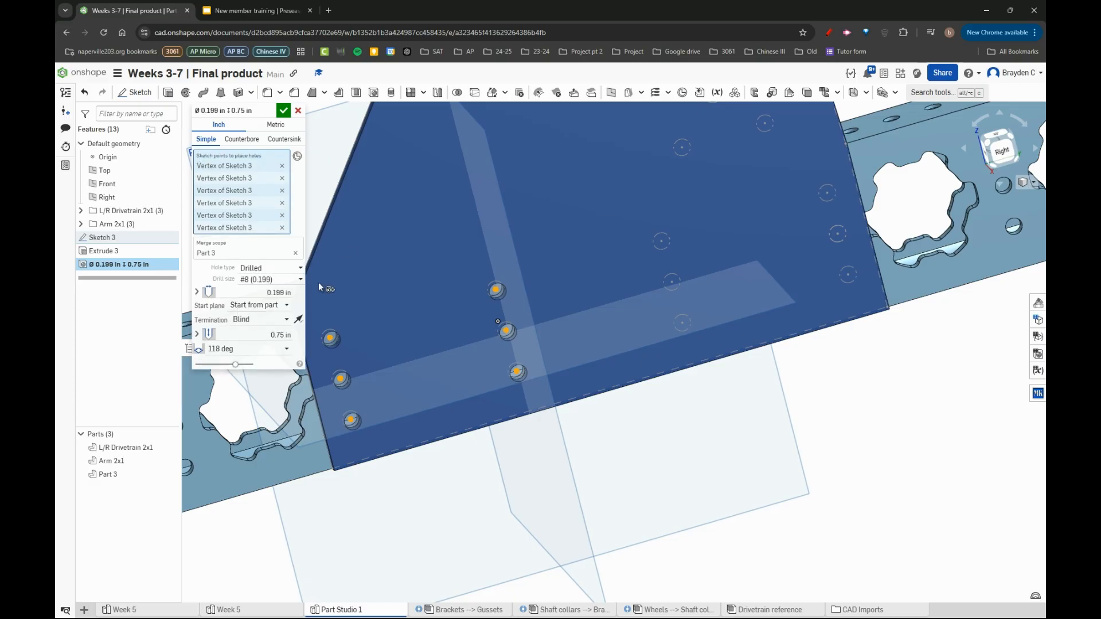
# Add the six points of the third and fourth drivetrain columns to the Hole feature
pyautogui.click(661, 242)
pyautogui.click(672, 282)
pyautogui.click(683, 322)
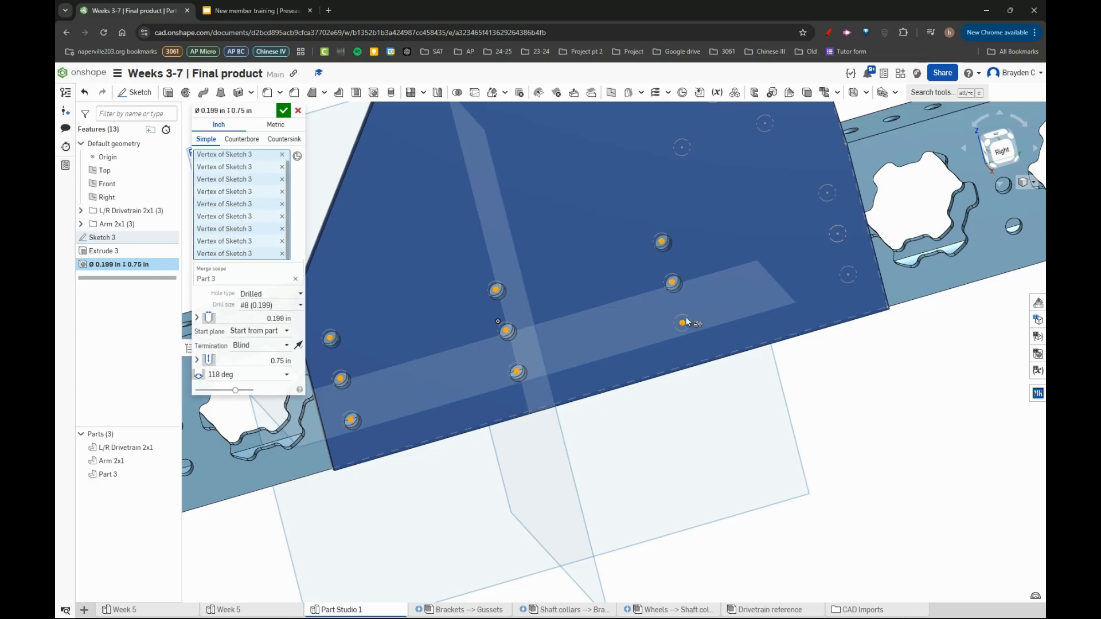
pyautogui.click(827, 193)
pyautogui.click(837, 233)
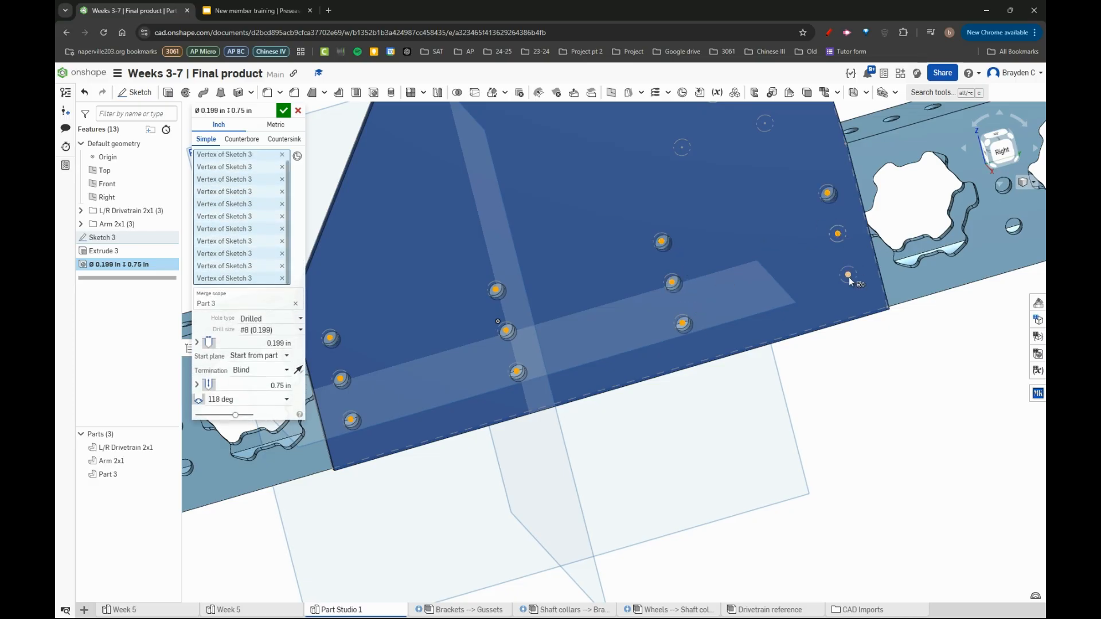
pyautogui.click(847, 275)
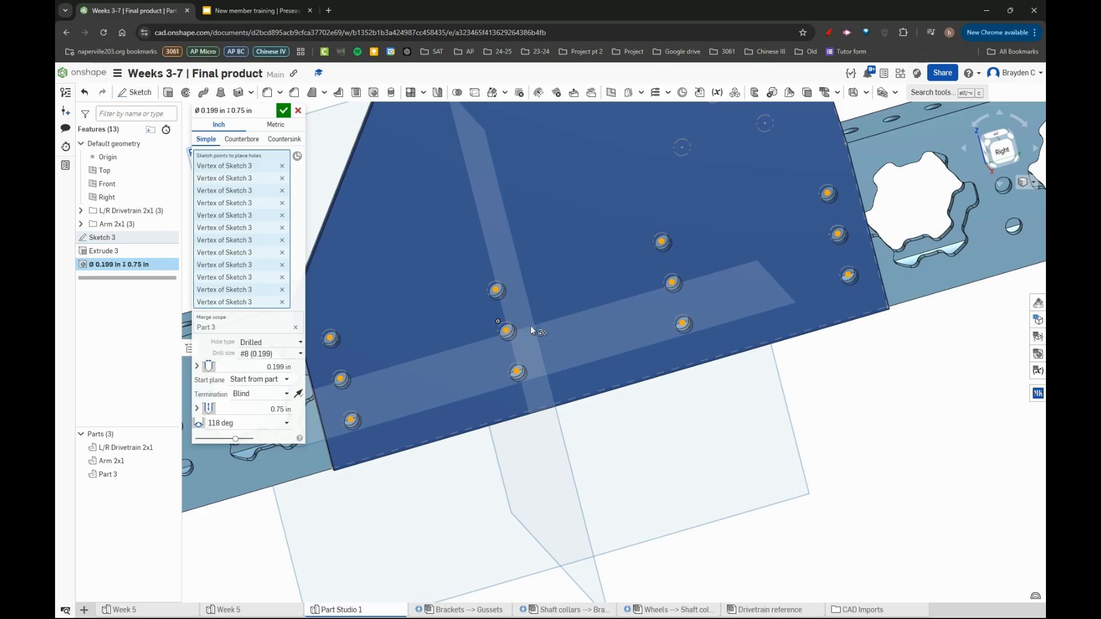
# Add the nine points in the lowest six rows of the staggered arm pattern to the Hole feature
pyautogui.moveTo(531, 326); pyautogui.dragTo(306, 341, button='right')
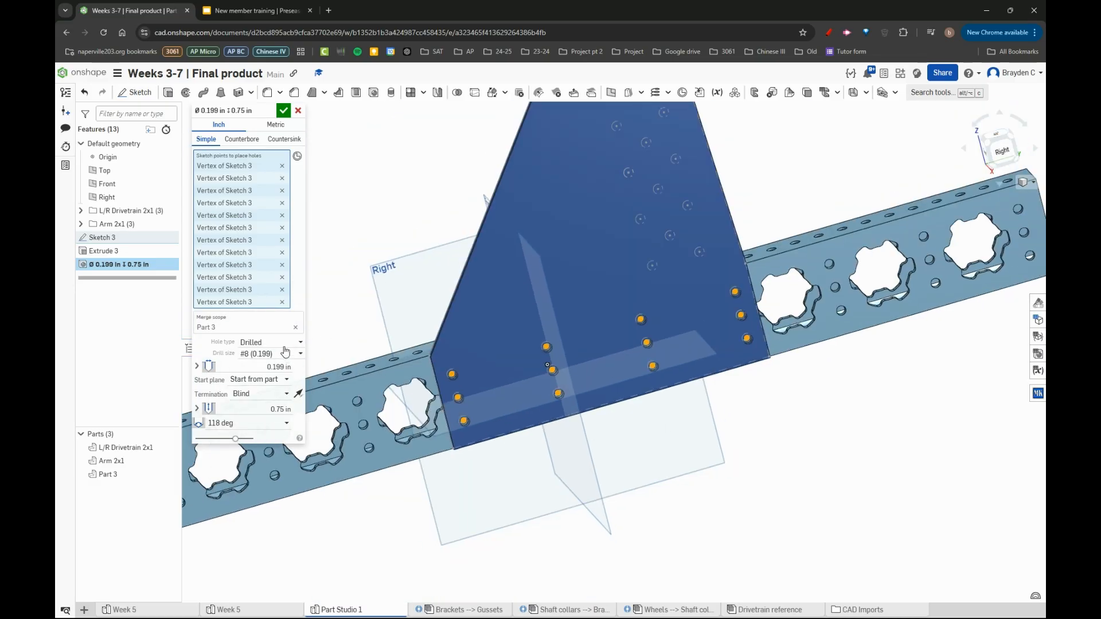
pyautogui.click(283, 343)
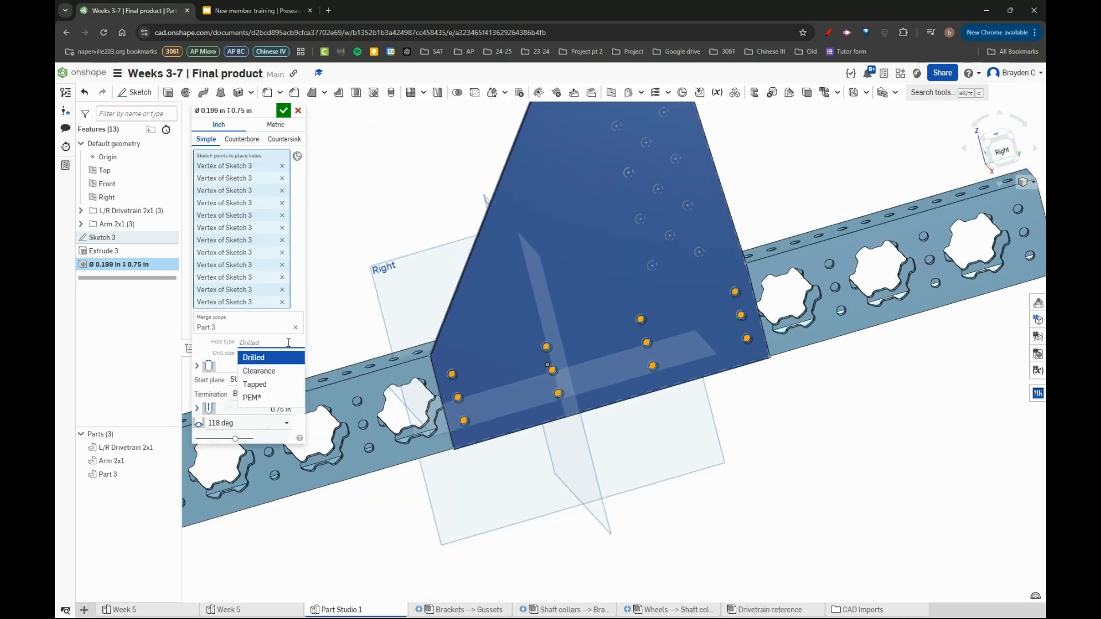
pyautogui.click(298, 295)
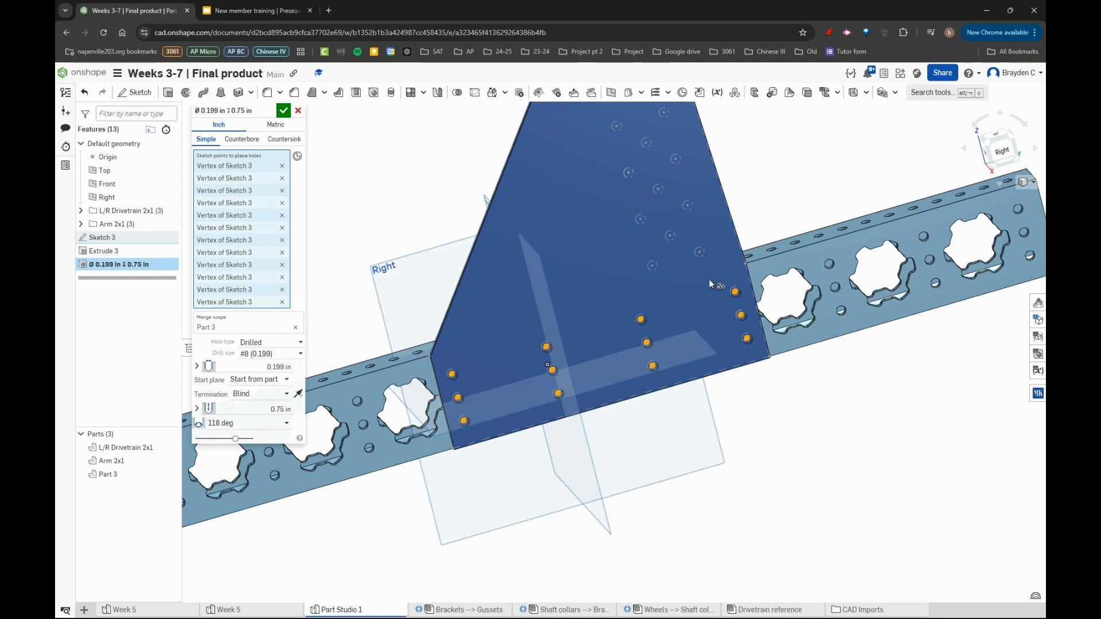
pyautogui.click(700, 252)
pyautogui.click(652, 266)
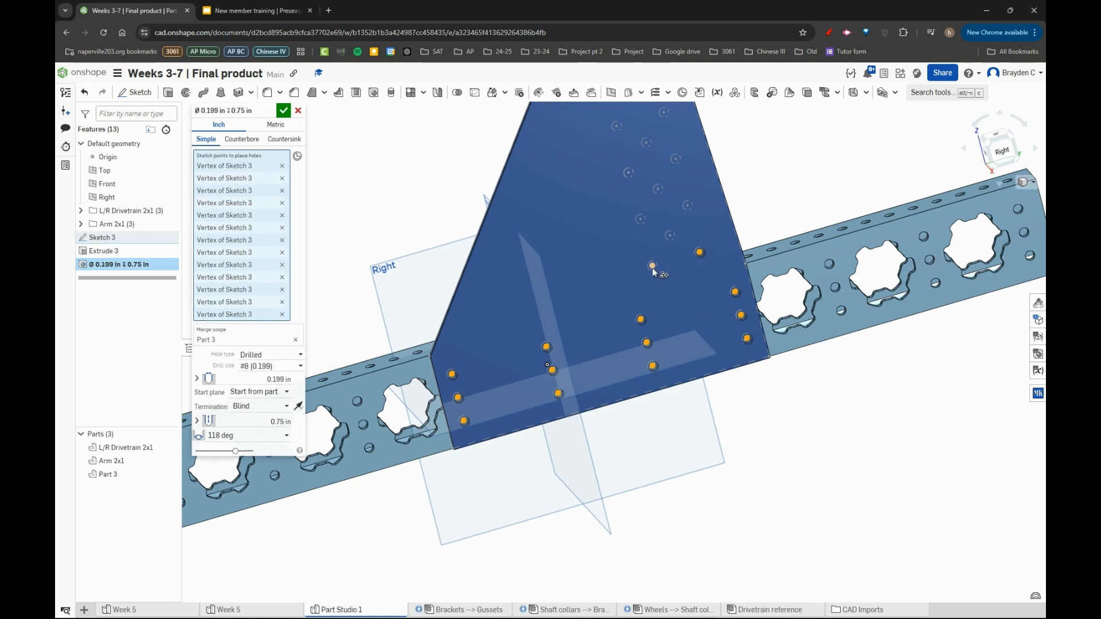
pyautogui.click(670, 235)
pyautogui.click(686, 207)
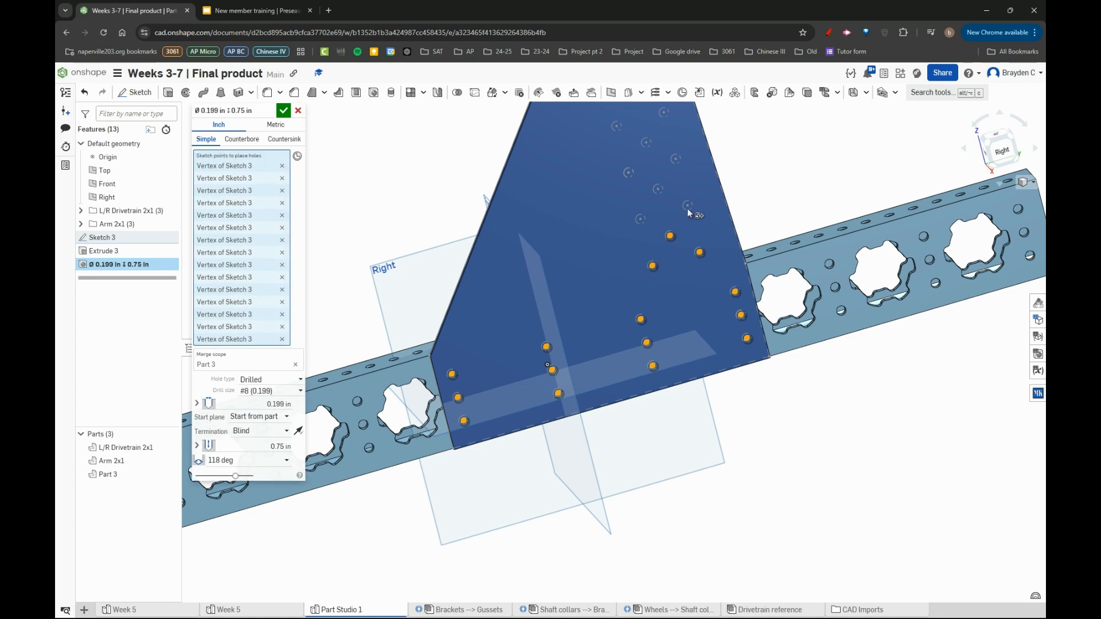
pyautogui.click(641, 219)
pyautogui.click(657, 189)
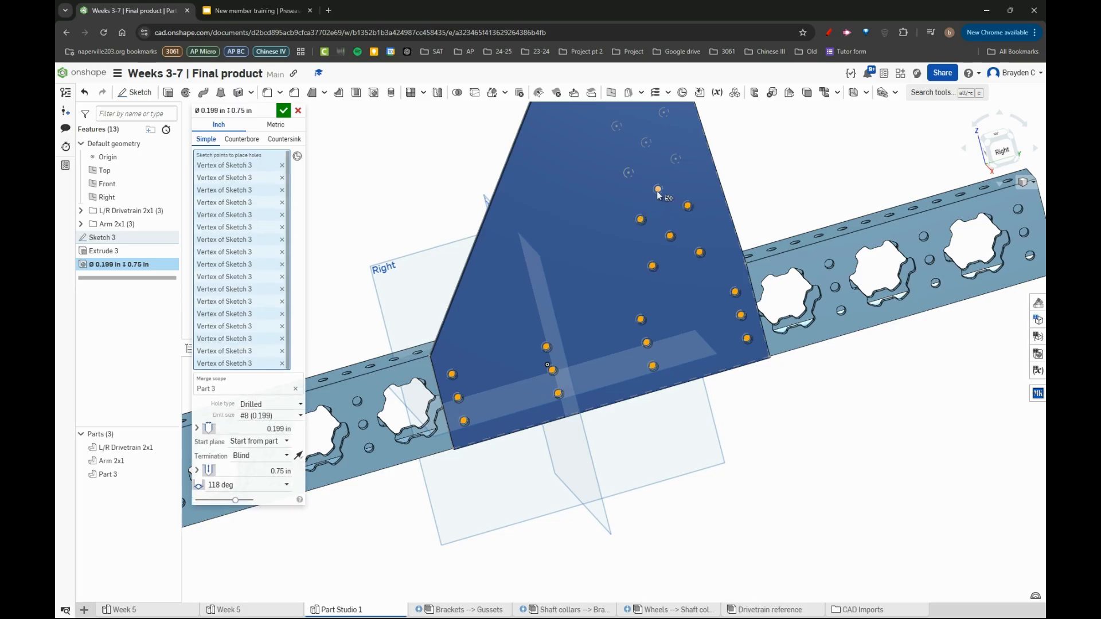
pyautogui.click(675, 160)
pyautogui.click(628, 173)
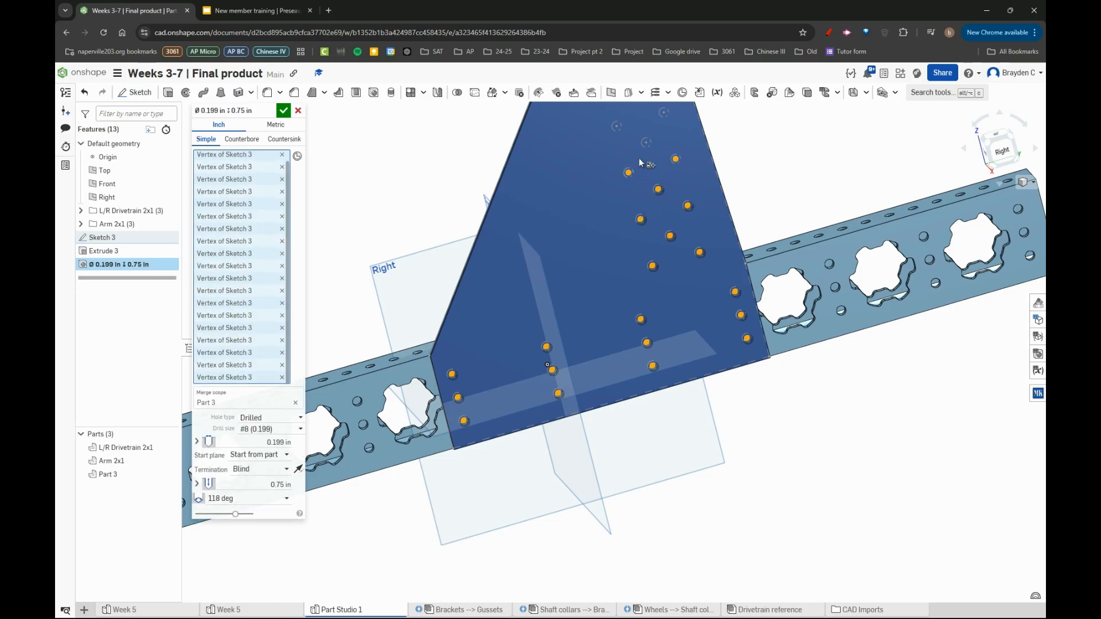
pyautogui.click(646, 143)
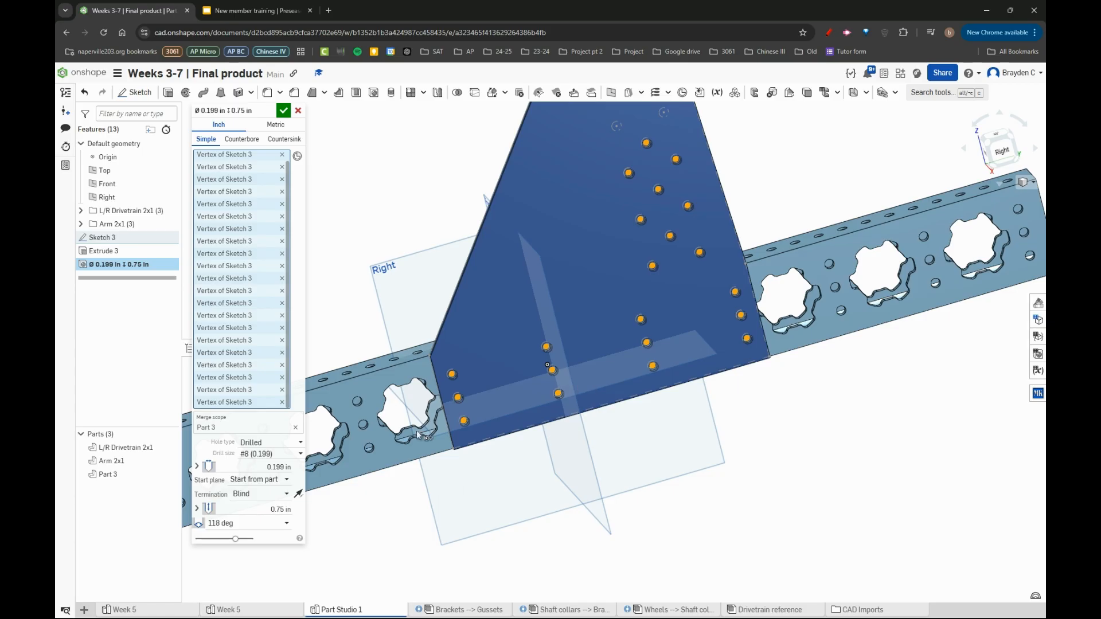
# Set the hole type to Clearance with size #10
pyautogui.click(282, 457)
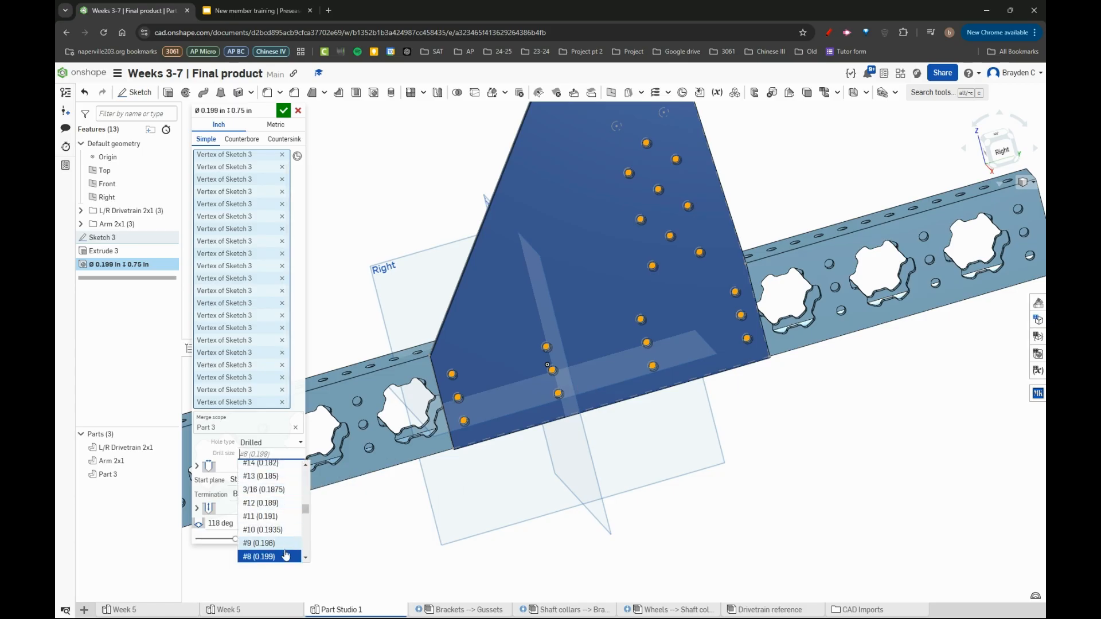
pyautogui.scroll(-2, 283, 550)
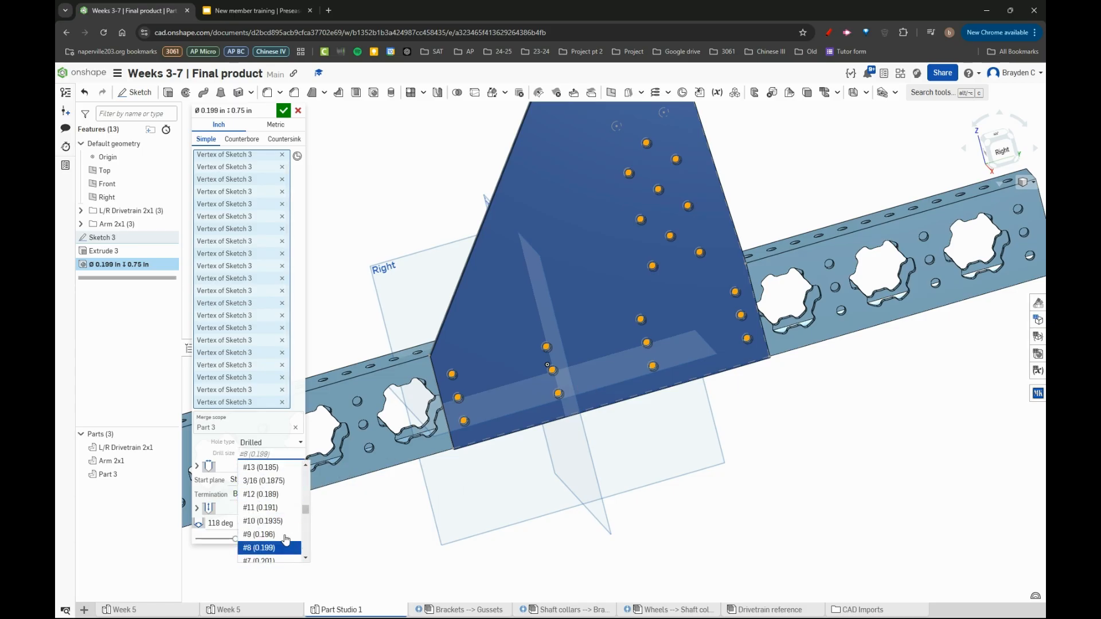
pyautogui.click(280, 443)
pyautogui.click(285, 468)
pyautogui.click(288, 464)
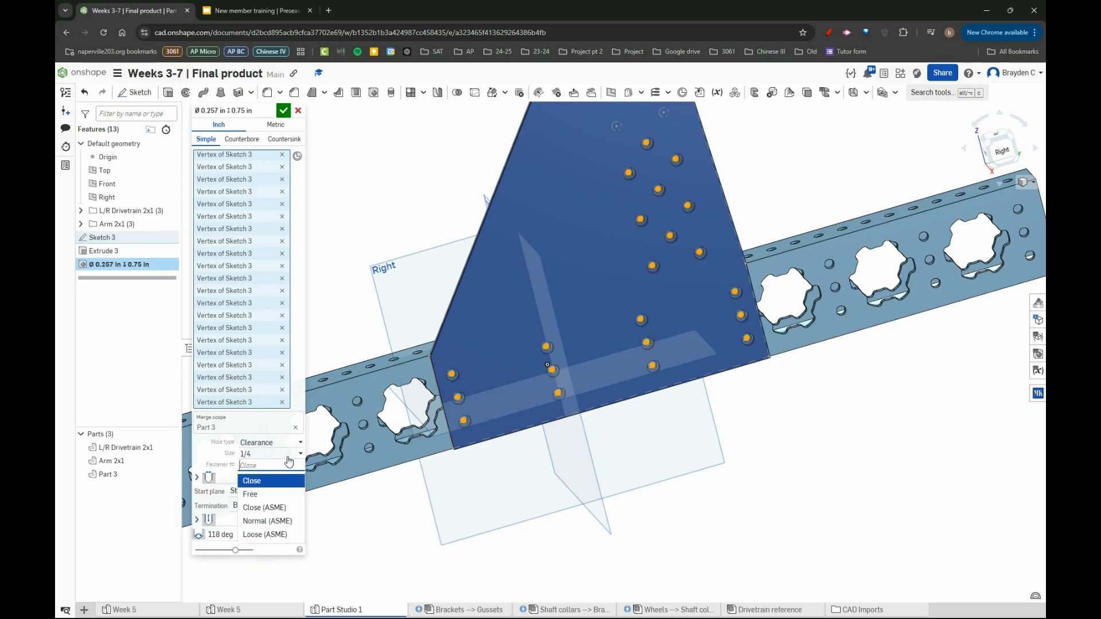
pyautogui.click(286, 454)
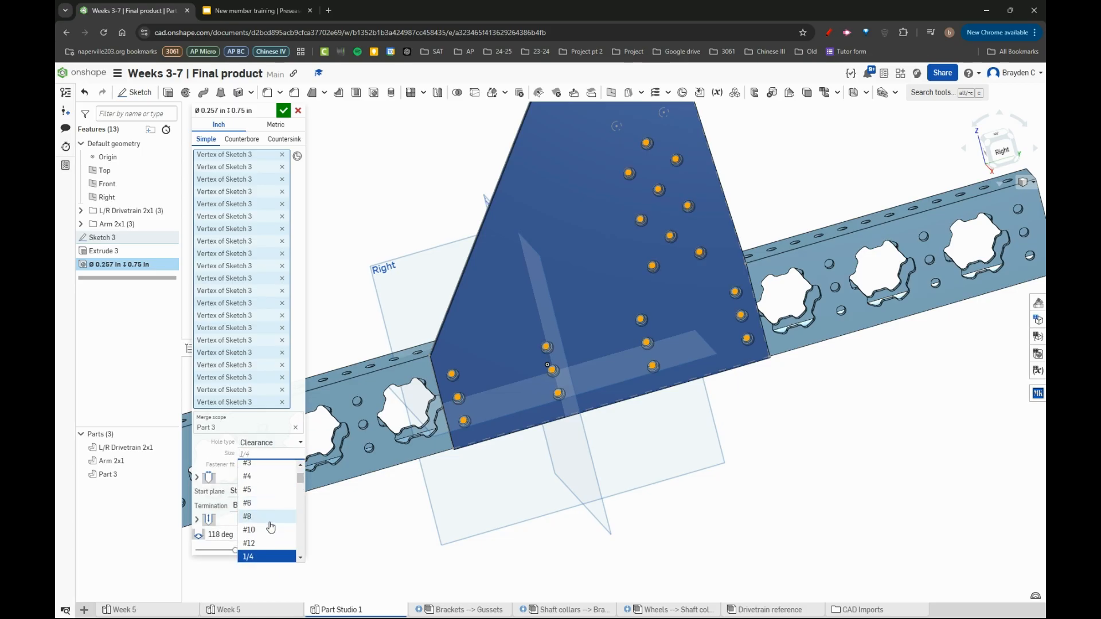
pyautogui.click(269, 530)
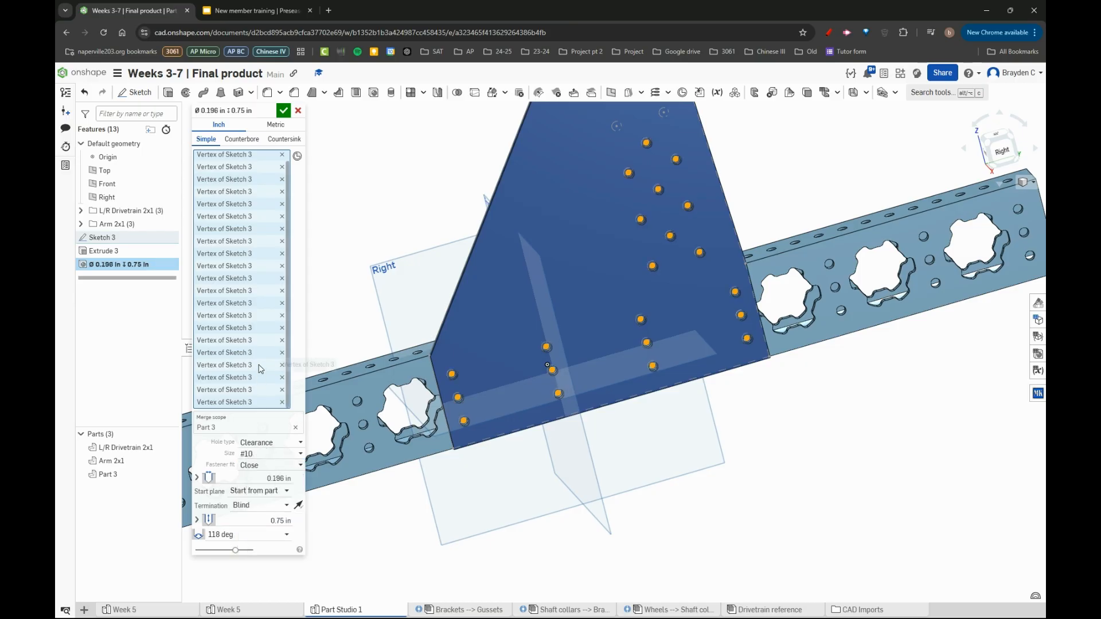
# Add the remaining points in the upper rows of the staggered arm pattern to the Hole feature and accept it
pyautogui.scroll(-3, 632, 138)
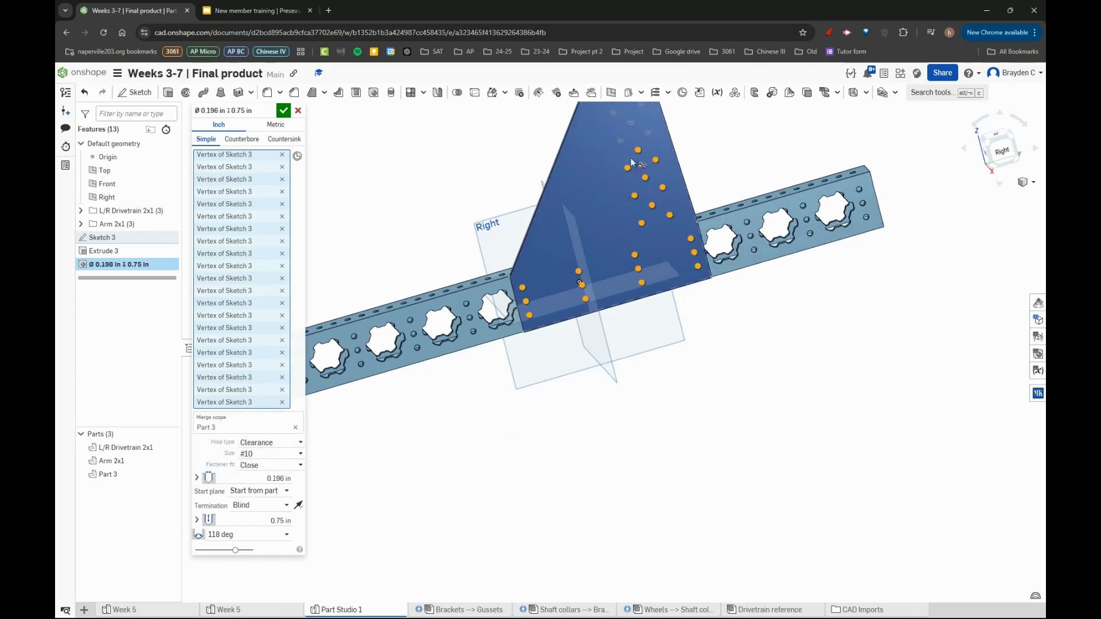
pyautogui.scroll(6, 677, 240)
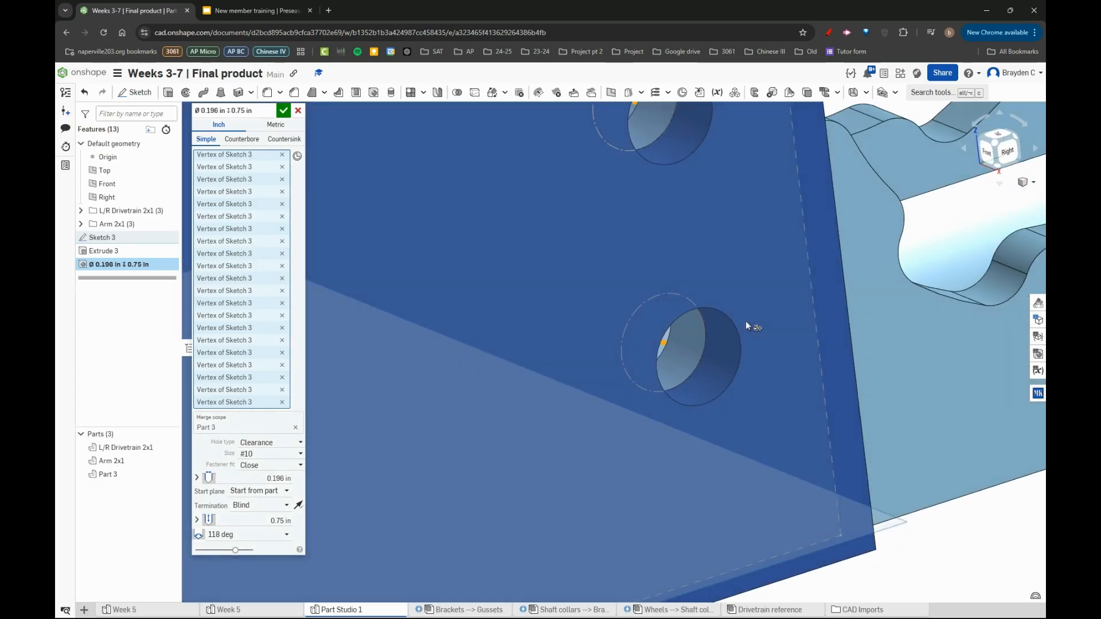
pyautogui.scroll(-6, 745, 327)
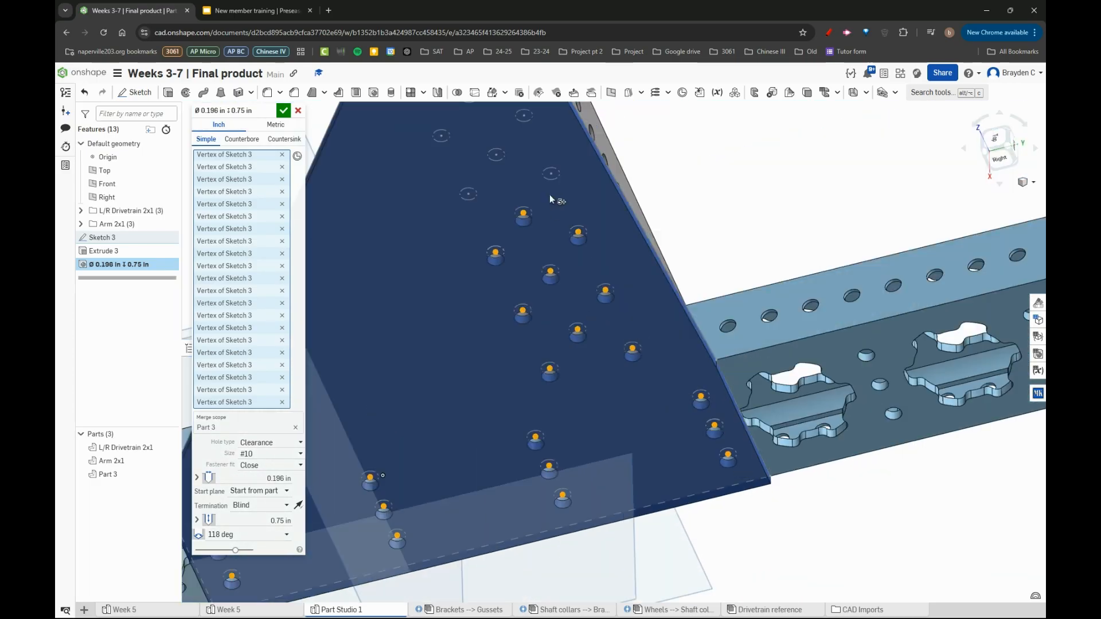
pyautogui.click(551, 178)
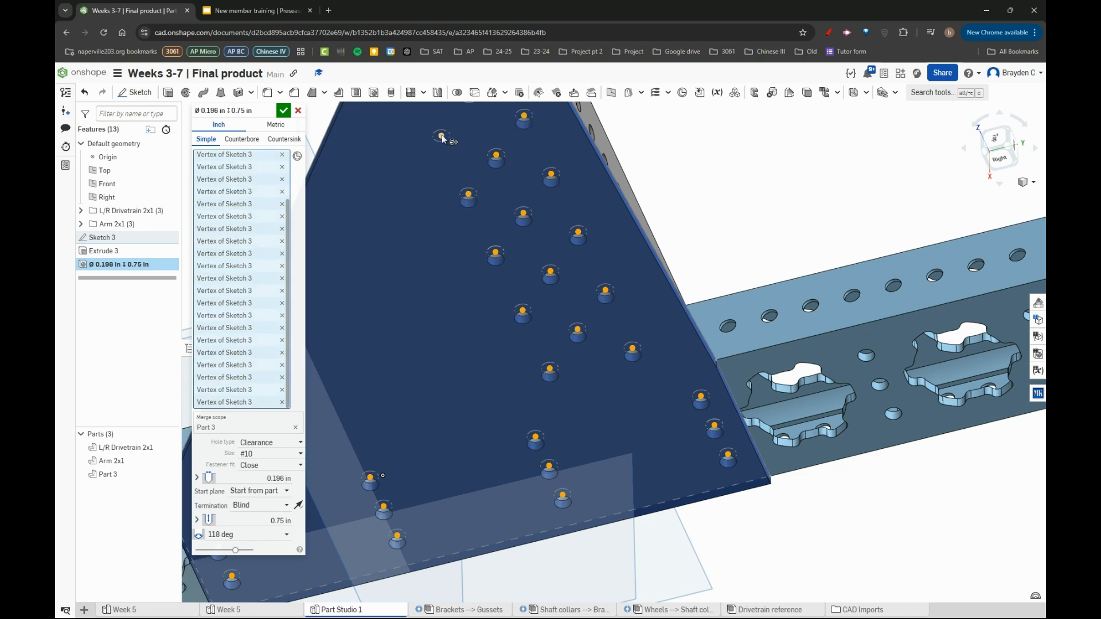
pyautogui.scroll(-3, 677, 385)
pyautogui.scroll(5, 562, 226)
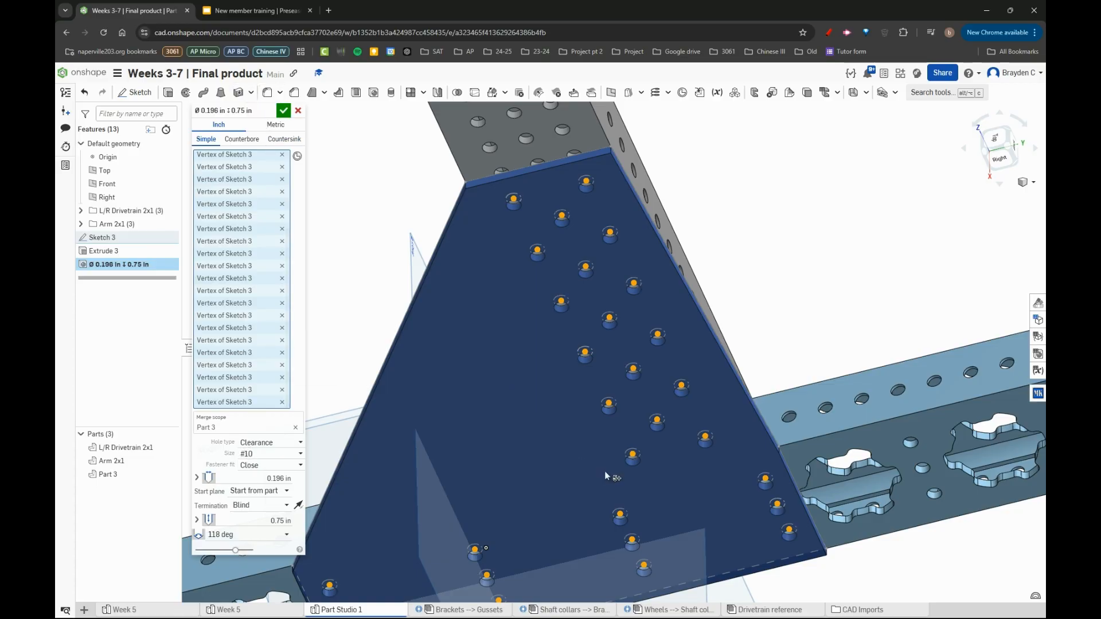
pyautogui.scroll(-3, 606, 471)
pyautogui.click(283, 110)
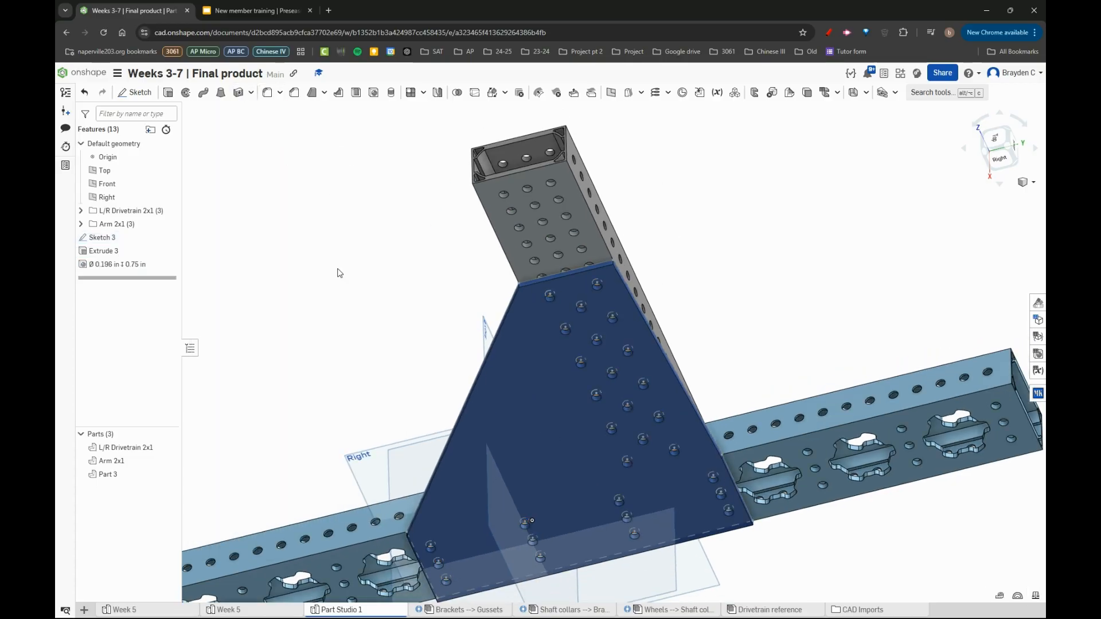
# Rename Part 3 as Arm gusset
pyautogui.rightClick(113, 482)
pyautogui.click(152, 292)
pyautogui.rightClick(118, 473)
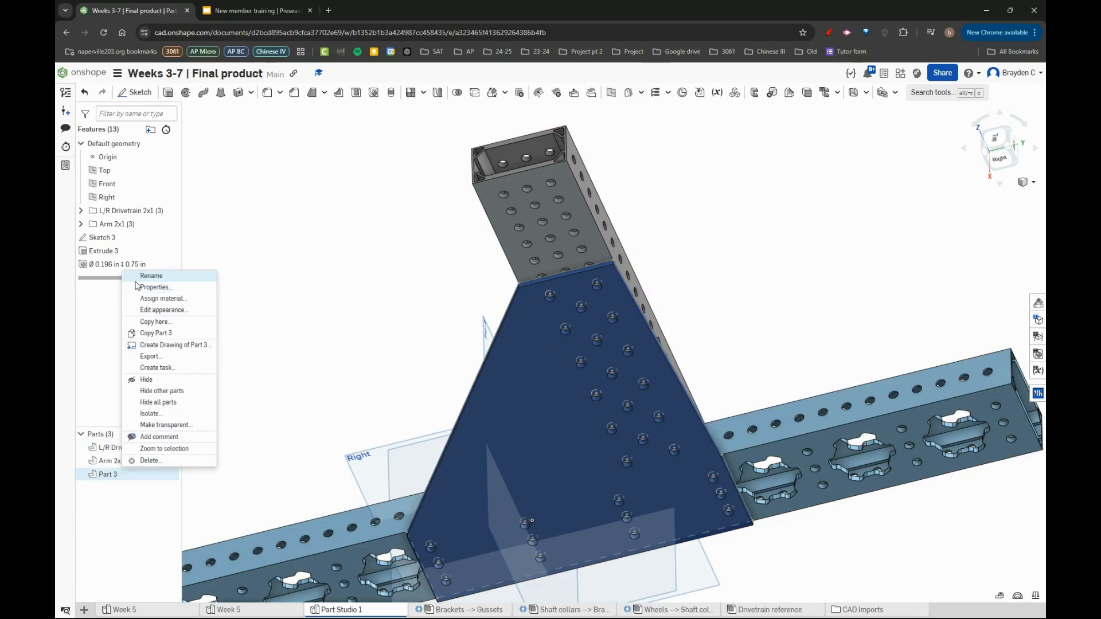
pyautogui.click(163, 275)
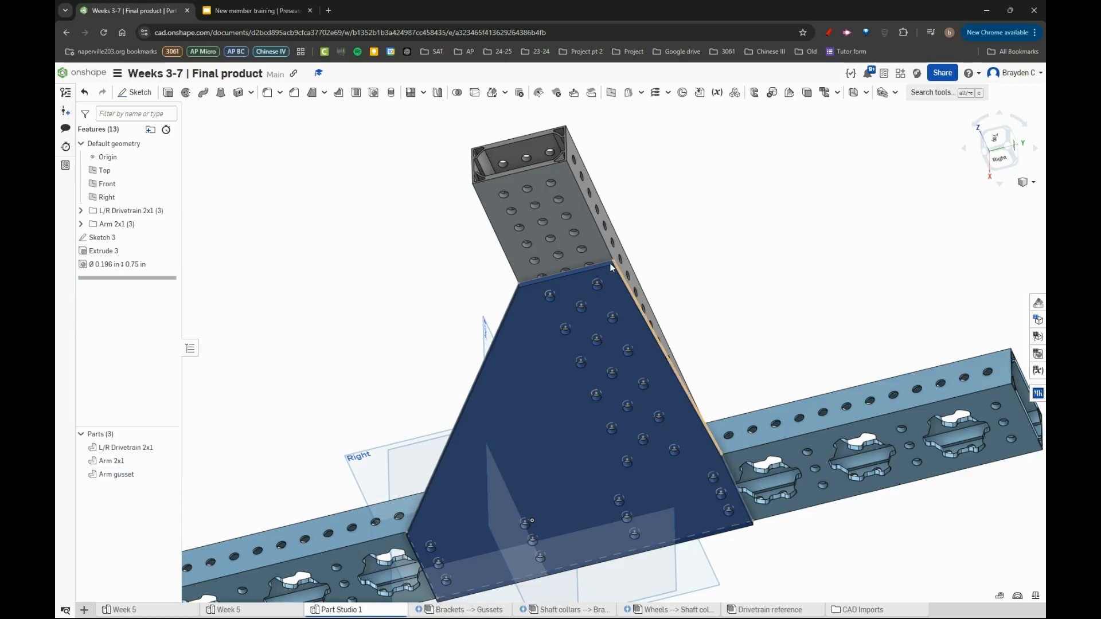
pyautogui.doubleClick(102, 238)
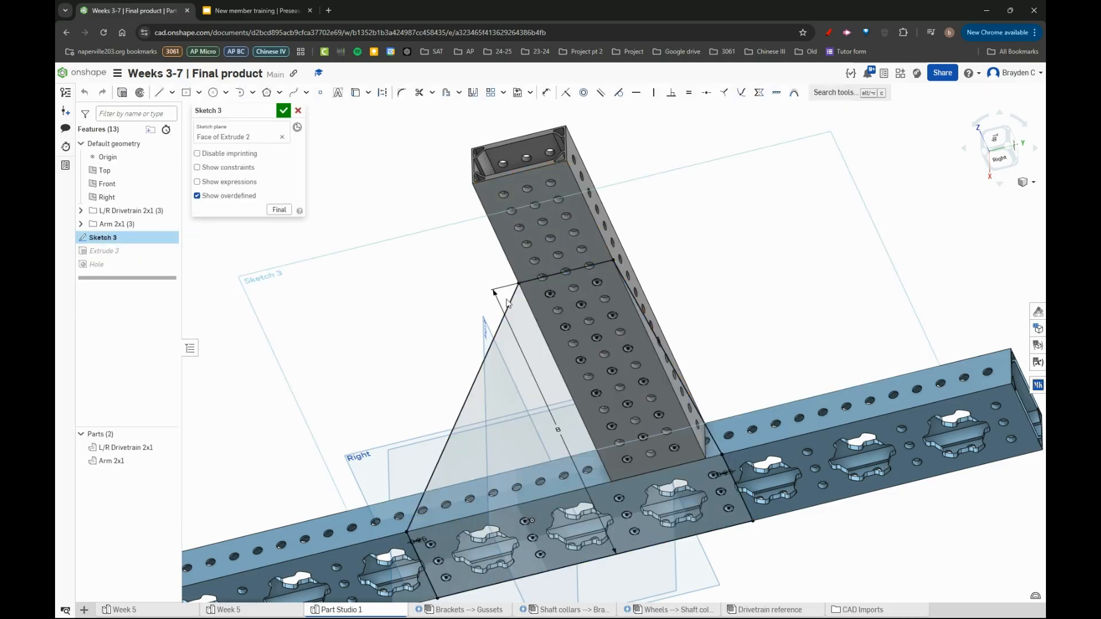
pyautogui.press('n')
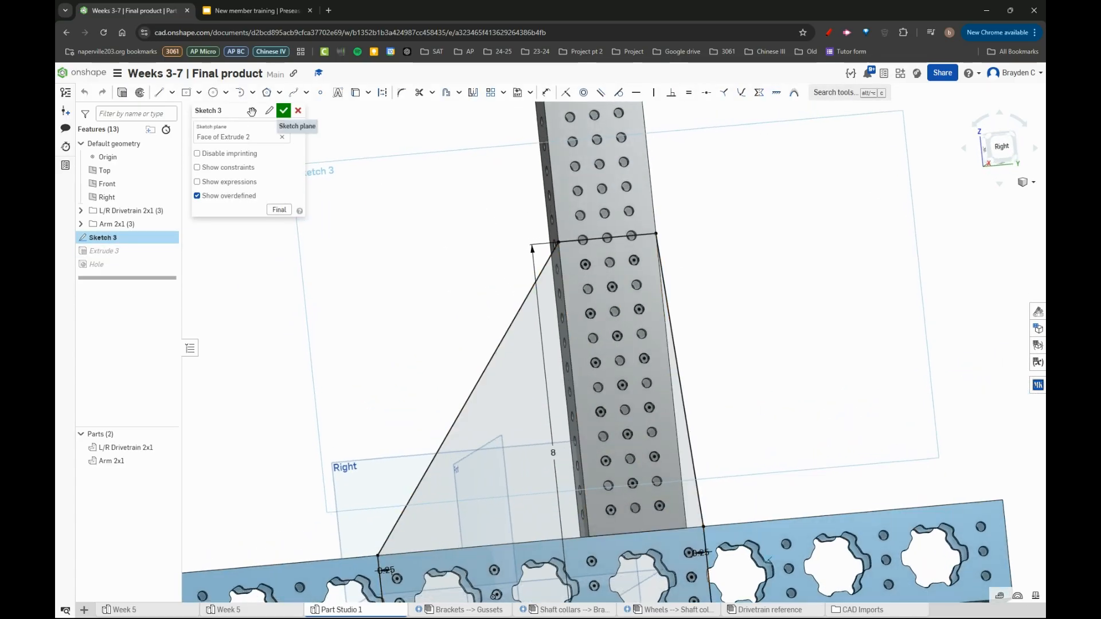
pyautogui.click(207, 10)
pyautogui.click(190, 4)
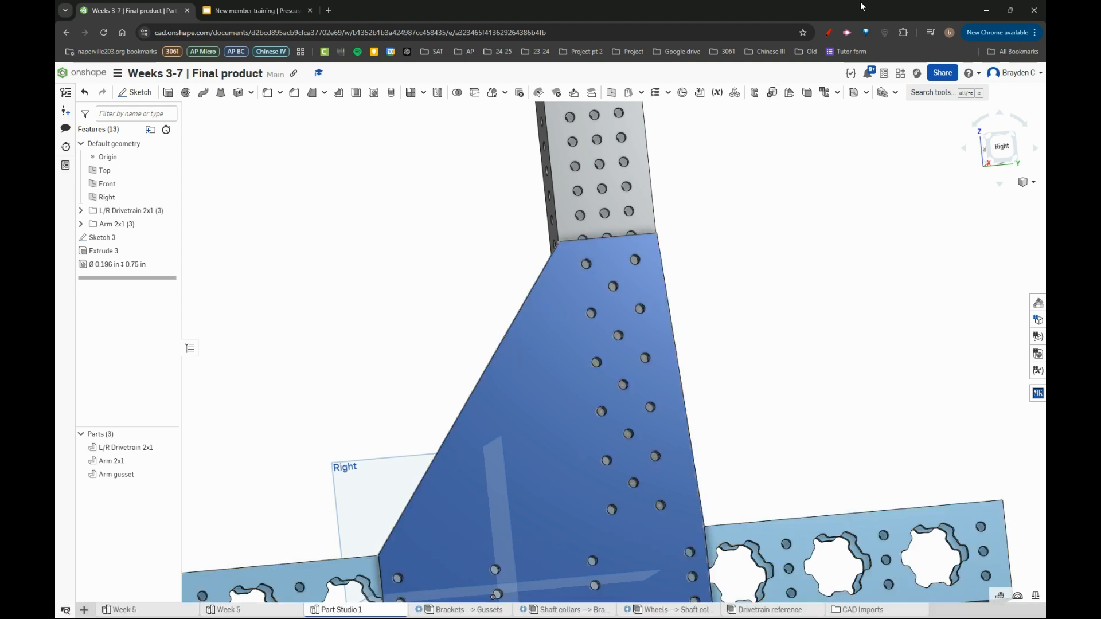
# Outline the triangular area between the arm and drivetrain holes with the red annotation pen, and exit the annotation tool
pyautogui.click(828, 32)
pyautogui.moveTo(552, 326); pyautogui.dragTo(552, 425, button='right')
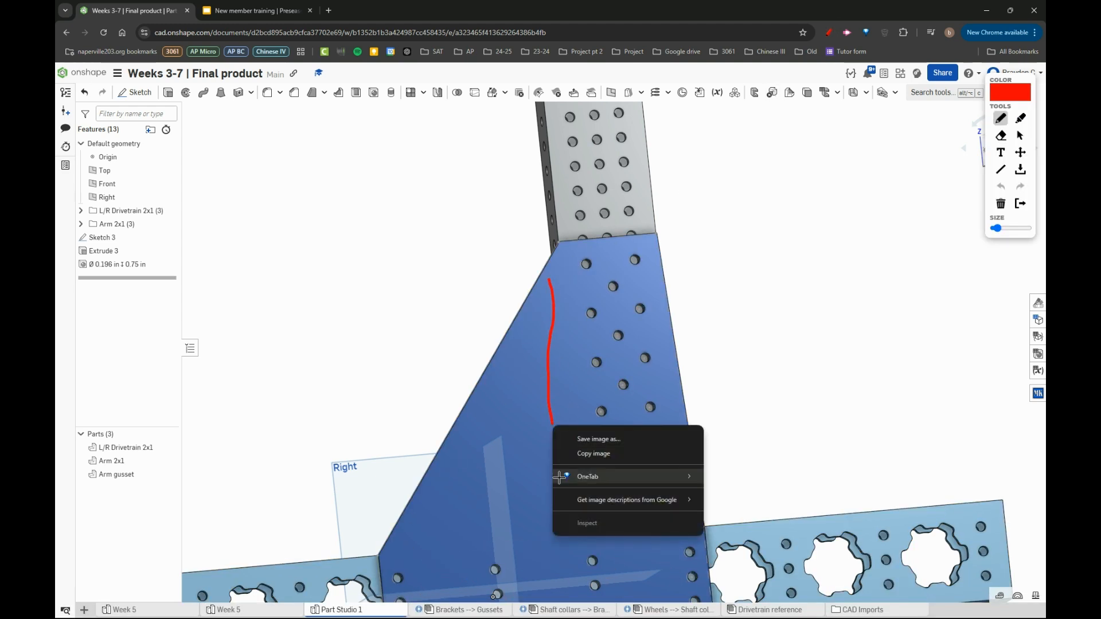
pyautogui.click(538, 460)
pyautogui.moveTo(558, 270)
pyautogui.mouseDown()
pyautogui.moveTo(566, 459)
pyautogui.moveTo(453, 505)
pyautogui.mouseUp()
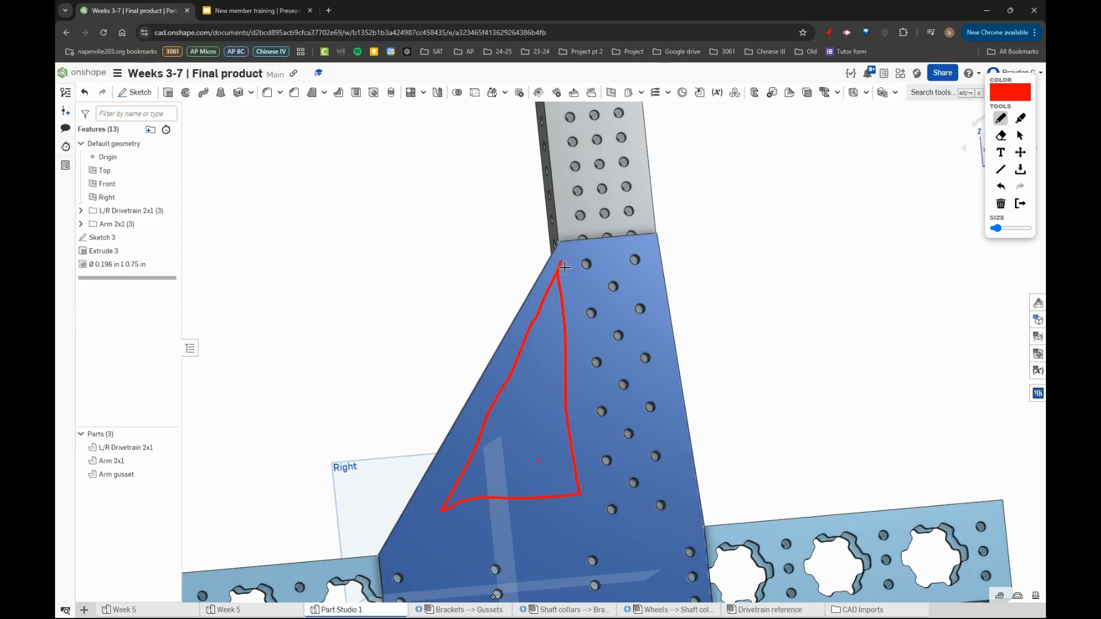
pyautogui.click(1020, 205)
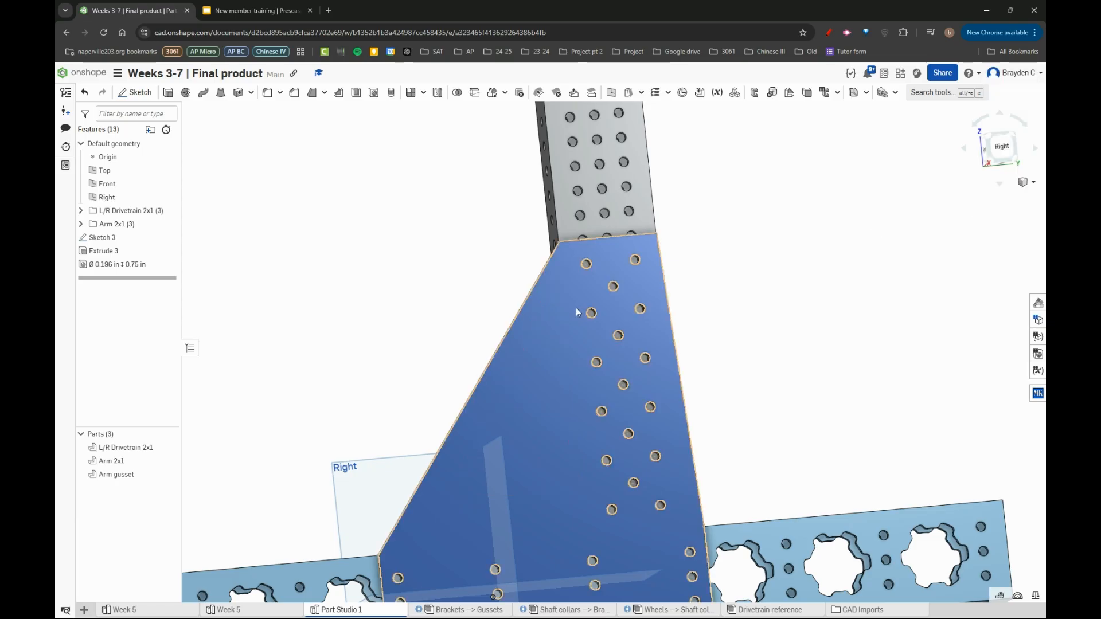
pyautogui.scroll(-3, 583, 310)
pyautogui.scroll(5, 600, 300)
pyautogui.scroll(3, 570, 309)
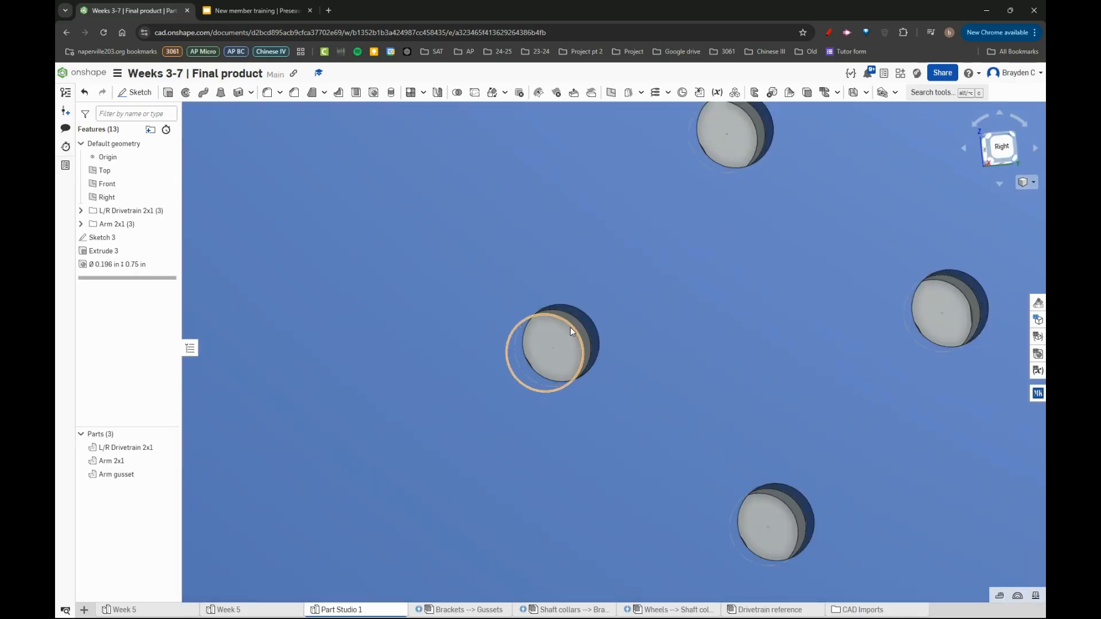
pyautogui.scroll(-8, 601, 243)
pyautogui.moveTo(610, 248); pyautogui.dragTo(618, 269, button='right')
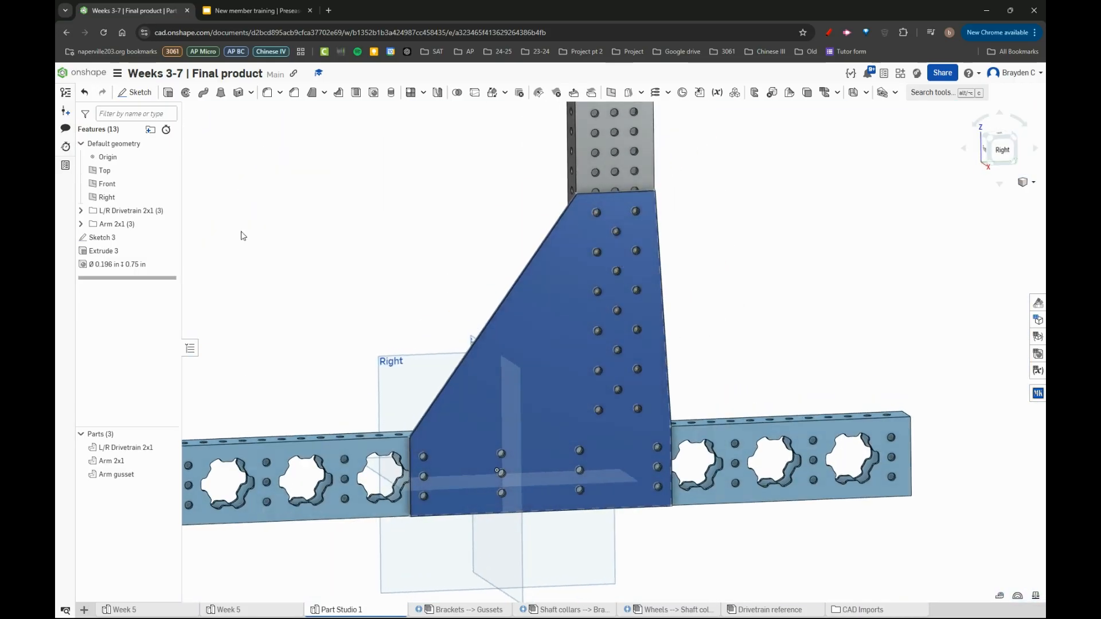
pyautogui.doubleClick(120, 241)
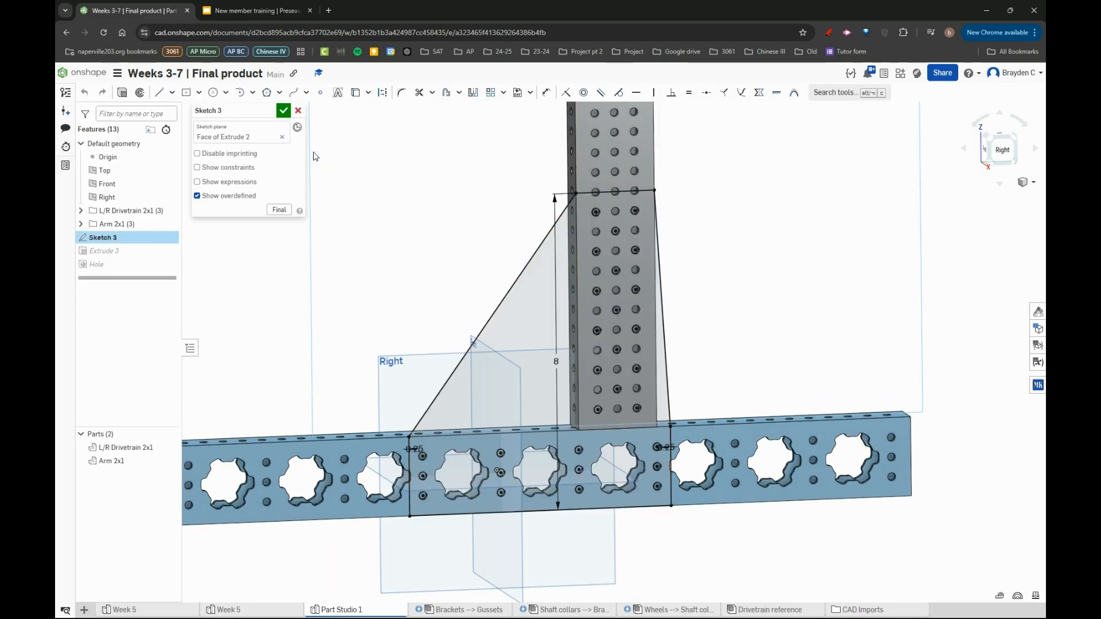
pyautogui.click(283, 108)
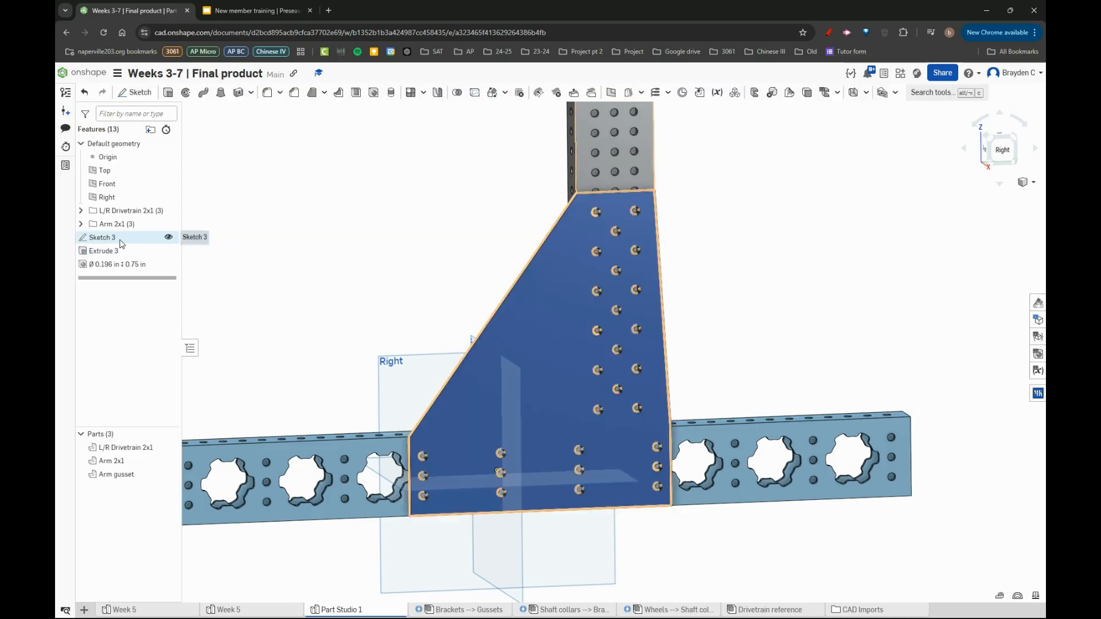
# In Sketch 3, draw two lines from the sloped edge's top corner down the arm edge and along the drivetrain's top edge to its lower corner
pyautogui.doubleClick(103, 237)
pyautogui.scroll(-4, 589, 274)
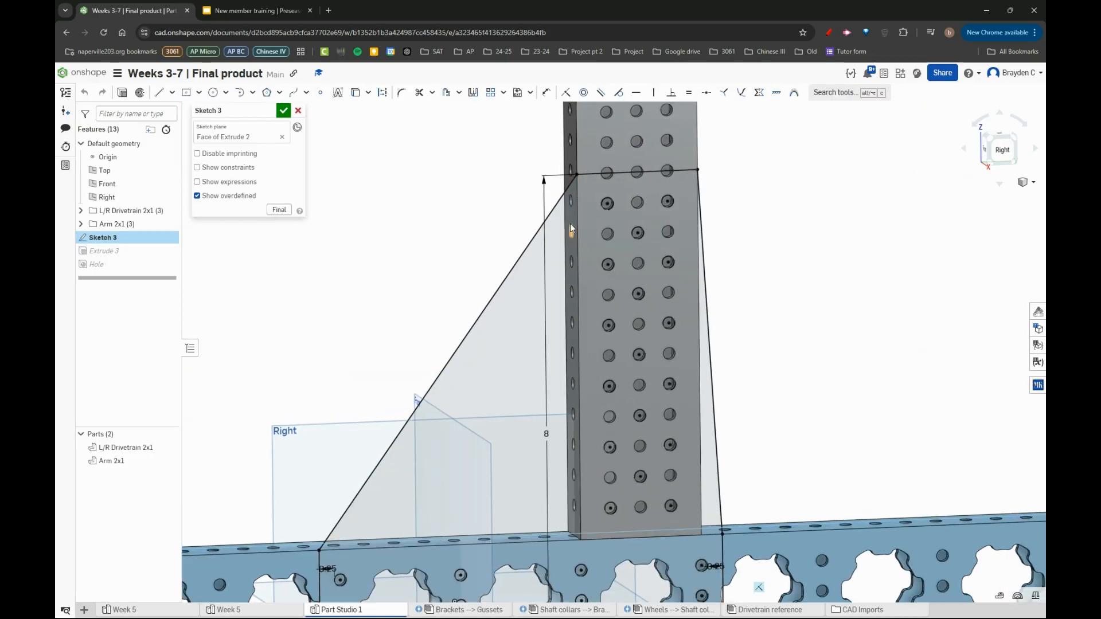
pyautogui.scroll(2, 564, 234)
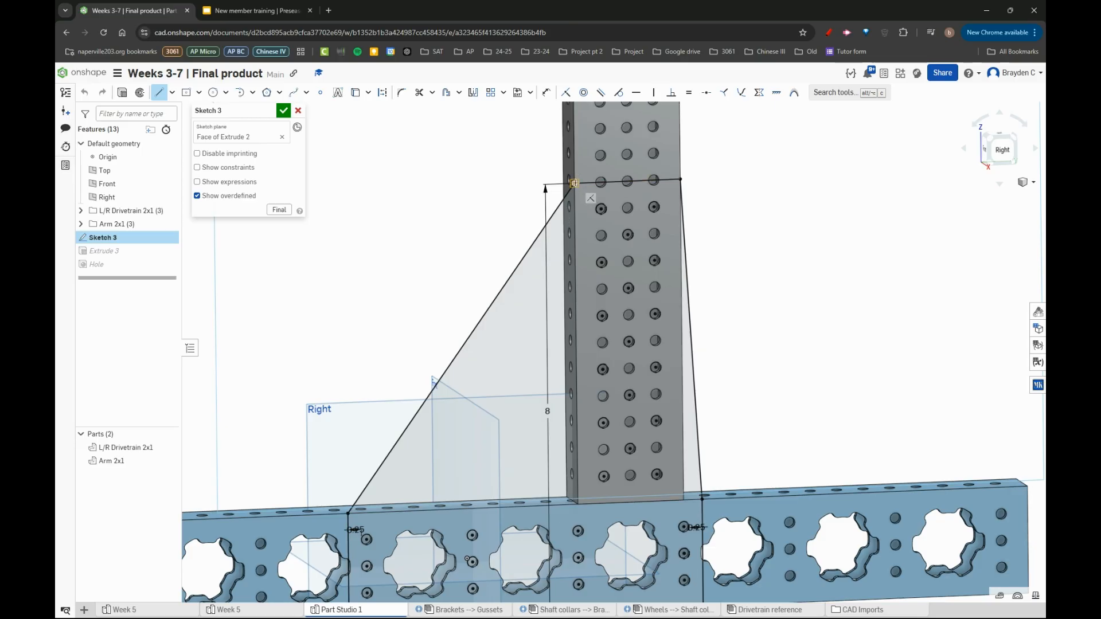
pyautogui.click(573, 182)
pyautogui.click(578, 505)
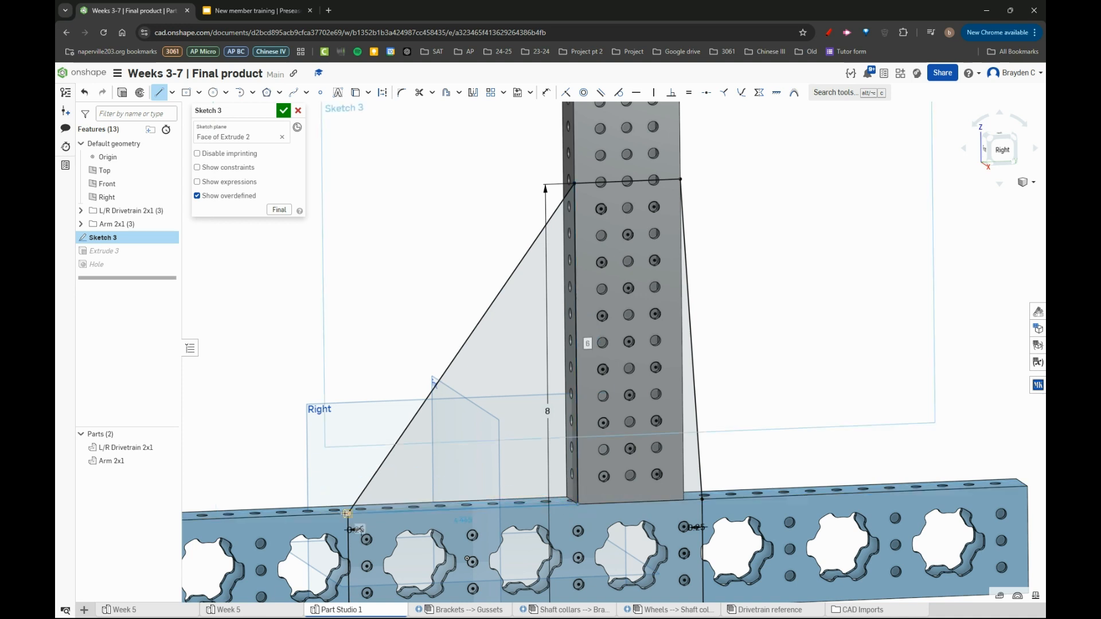
pyautogui.click(344, 513)
pyautogui.press('Escape')
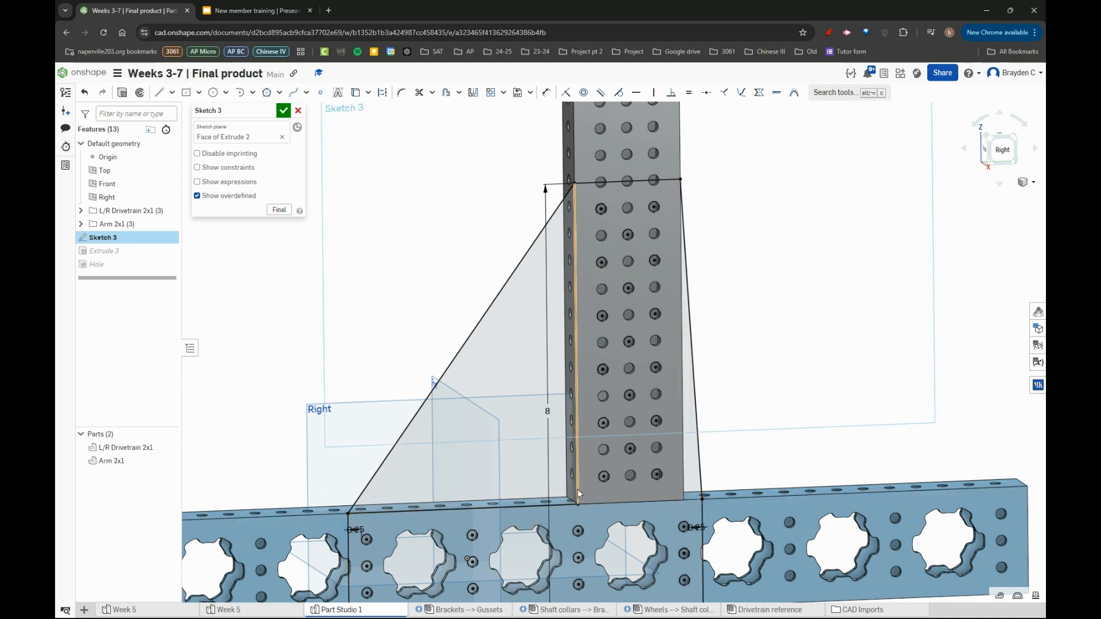
pyautogui.click(576, 487)
pyautogui.click(571, 503)
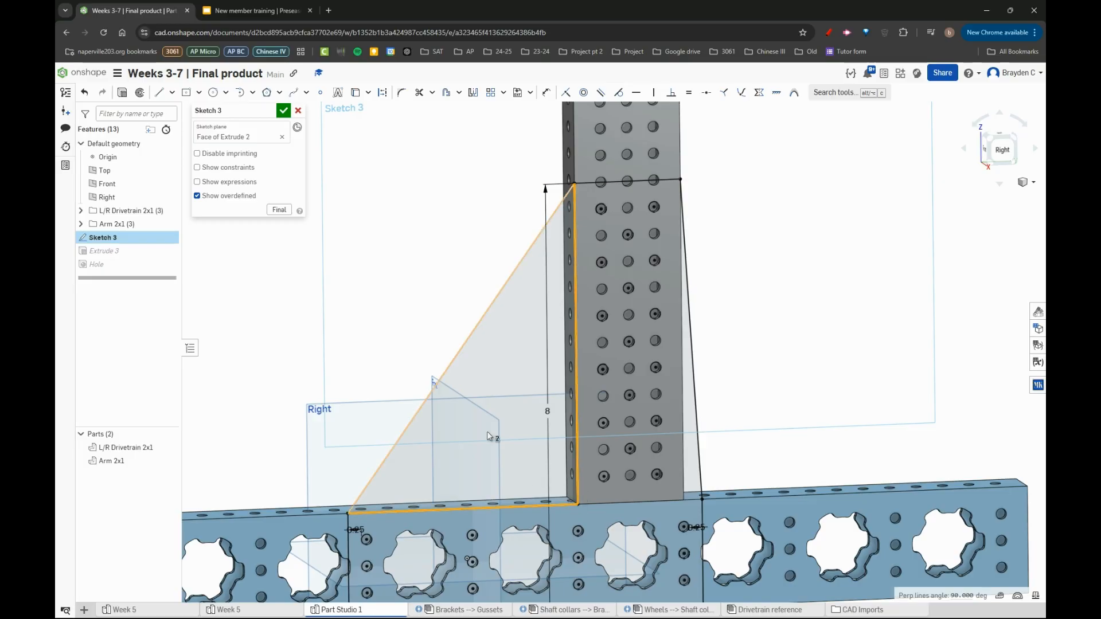
pyautogui.click(466, 343)
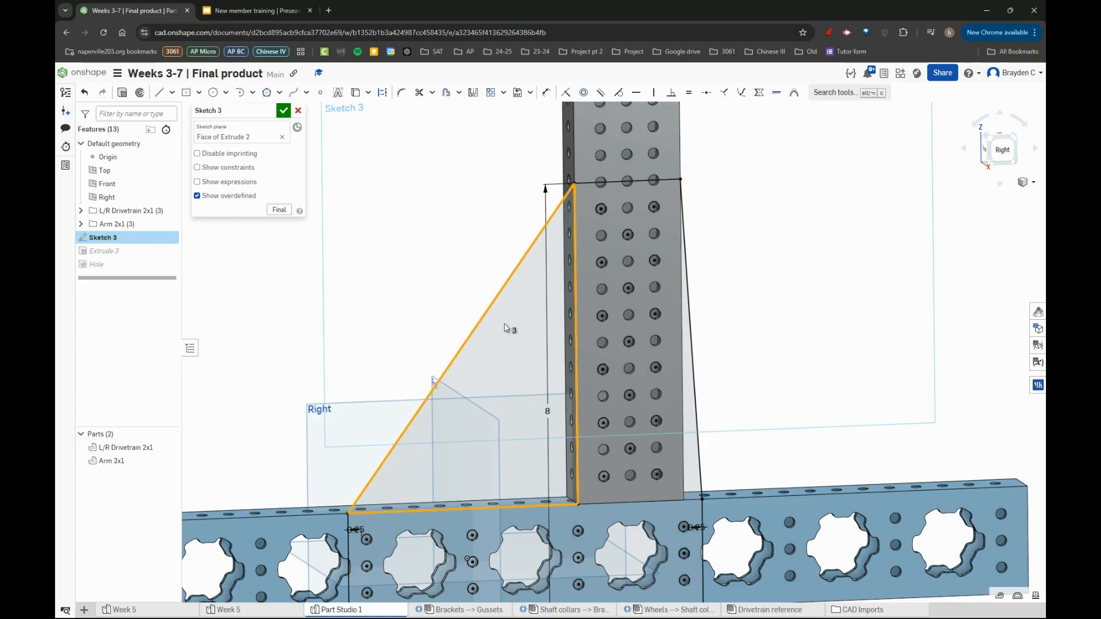
pyautogui.click(510, 272)
pyautogui.click(388, 190)
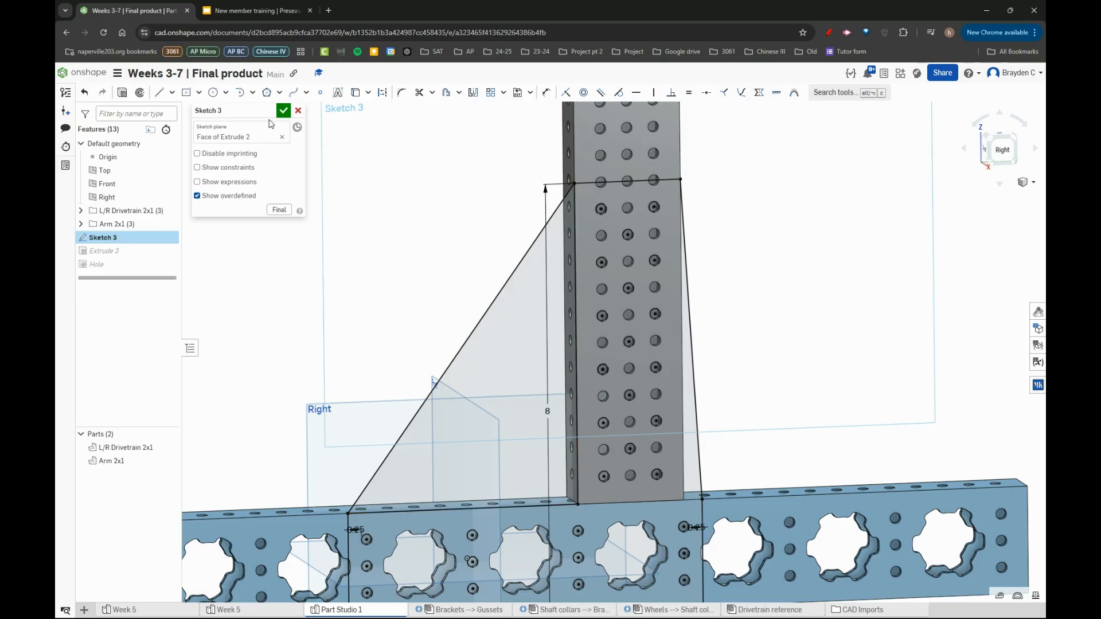
# Offset the triangle's three sides inward by about 0.61 in
pyautogui.click(446, 93)
pyautogui.click(567, 199)
pyautogui.click(575, 208)
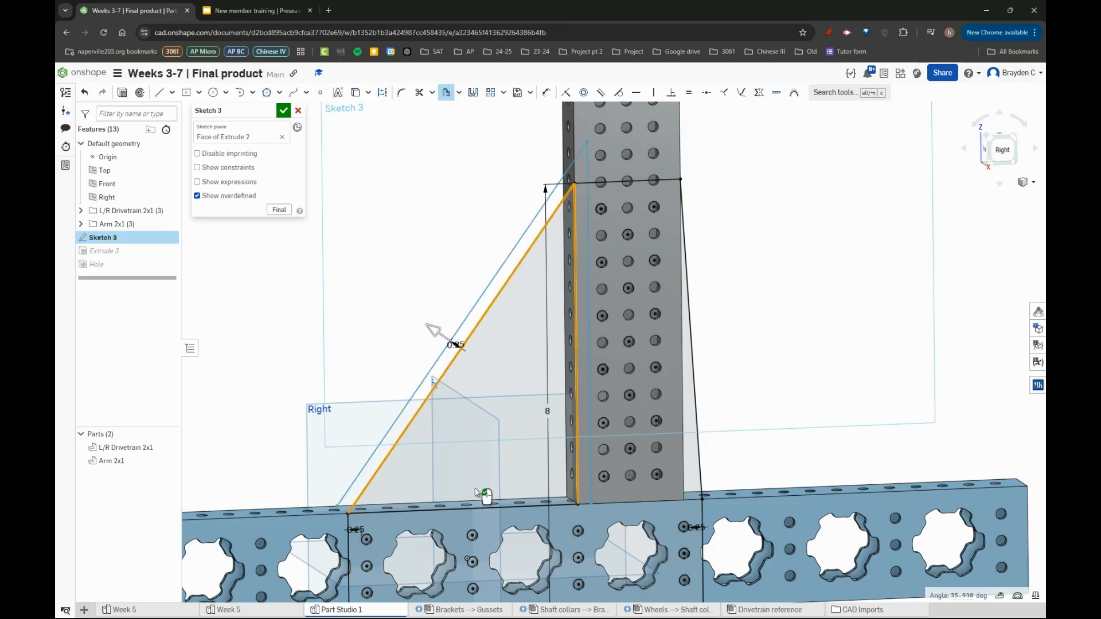
pyautogui.click(482, 506)
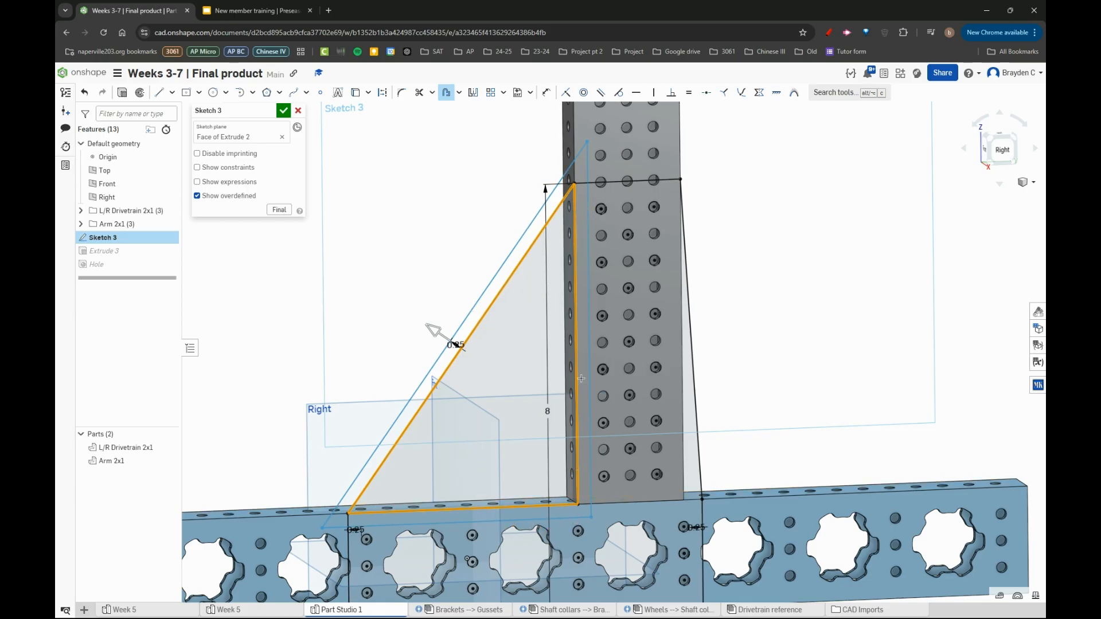
pyautogui.moveTo(433, 330); pyautogui.dragTo(474, 358)
pyautogui.click(583, 409)
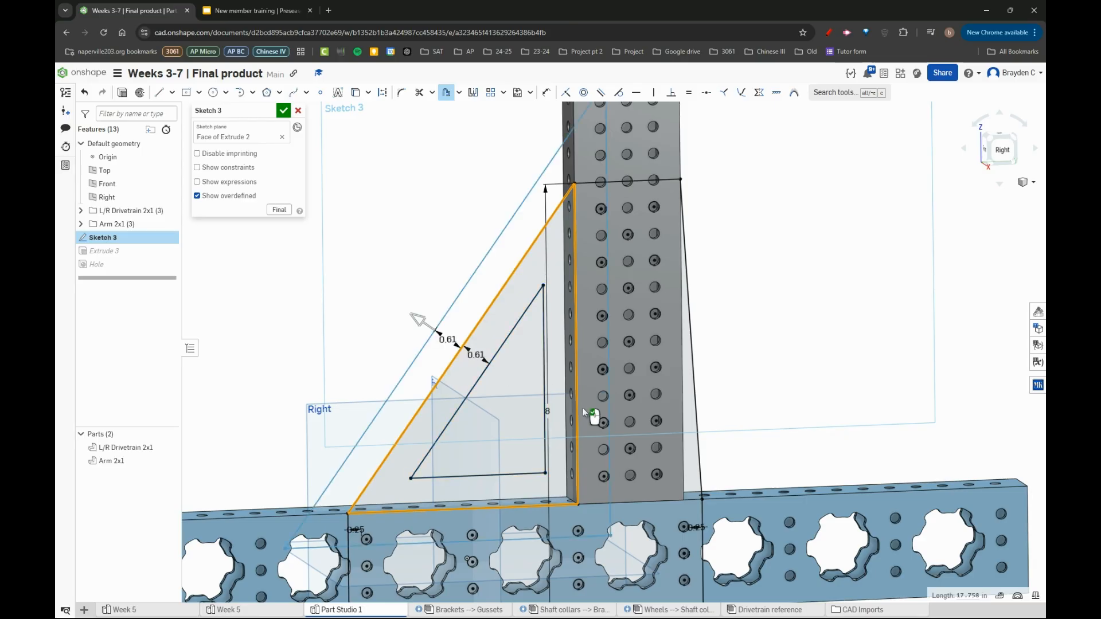
pyautogui.click(444, 309)
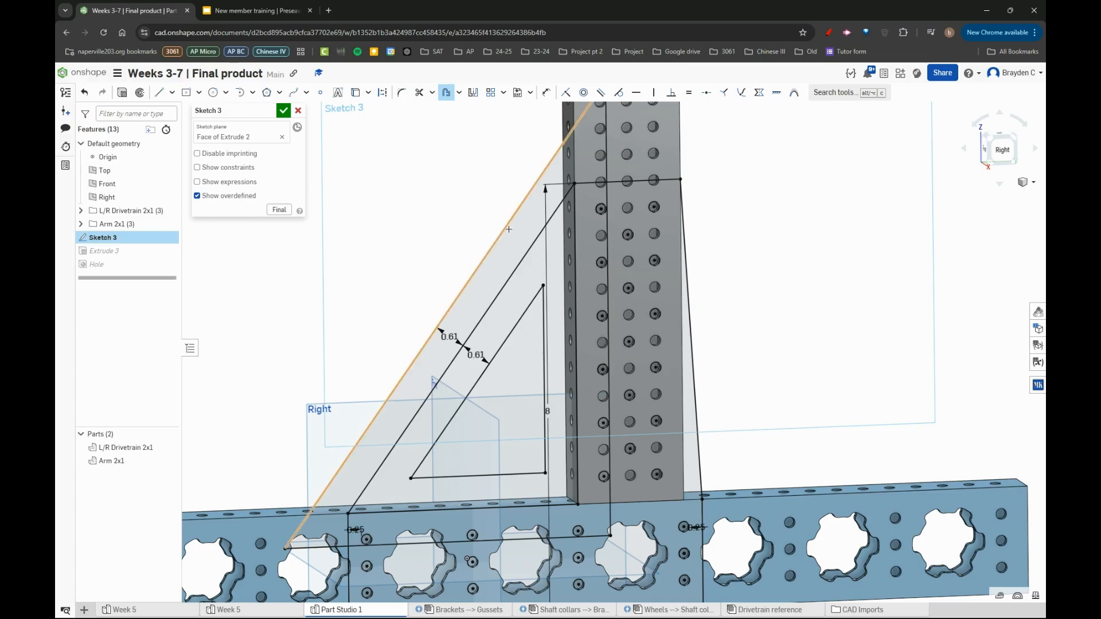
pyautogui.press('Escape')
pyautogui.hotkey('ctrl', 'z')
# Set the inner triangle's offset distance to 0.75 in and try flipping its direction with -0.75 in
pyautogui.doubleClick(477, 355)
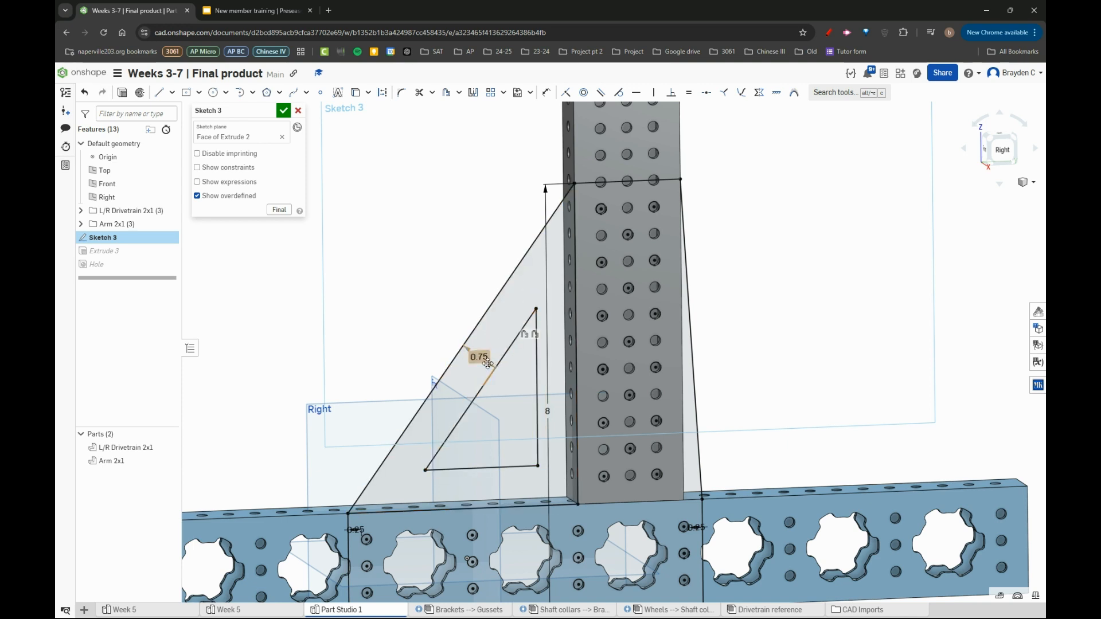
pyautogui.doubleClick(487, 364)
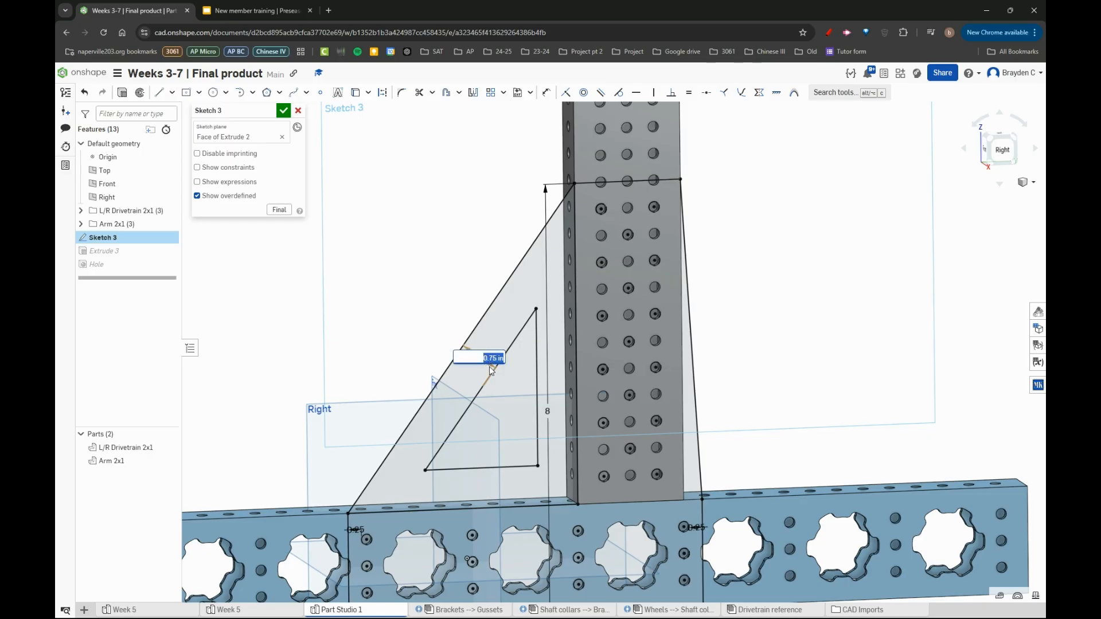
pyautogui.write('-0.75')
pyautogui.press('Return')
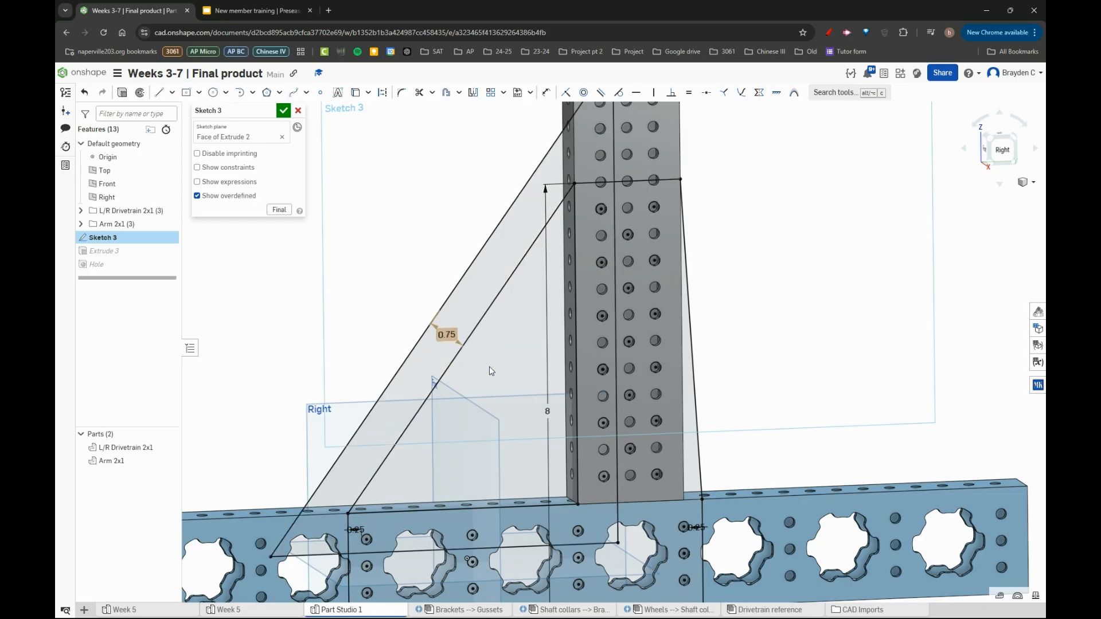
# Flip the offset back inside the triangle at 0.75 in and finish Sketch 3
pyautogui.doubleClick(448, 333)
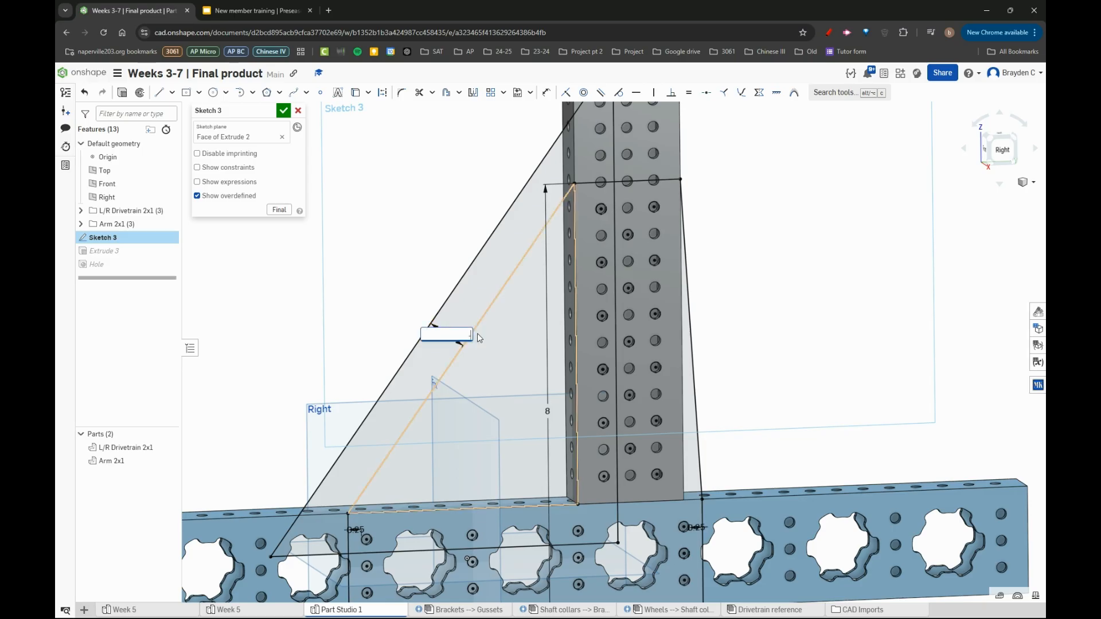
pyautogui.write('0.75')
pyautogui.press('Return')
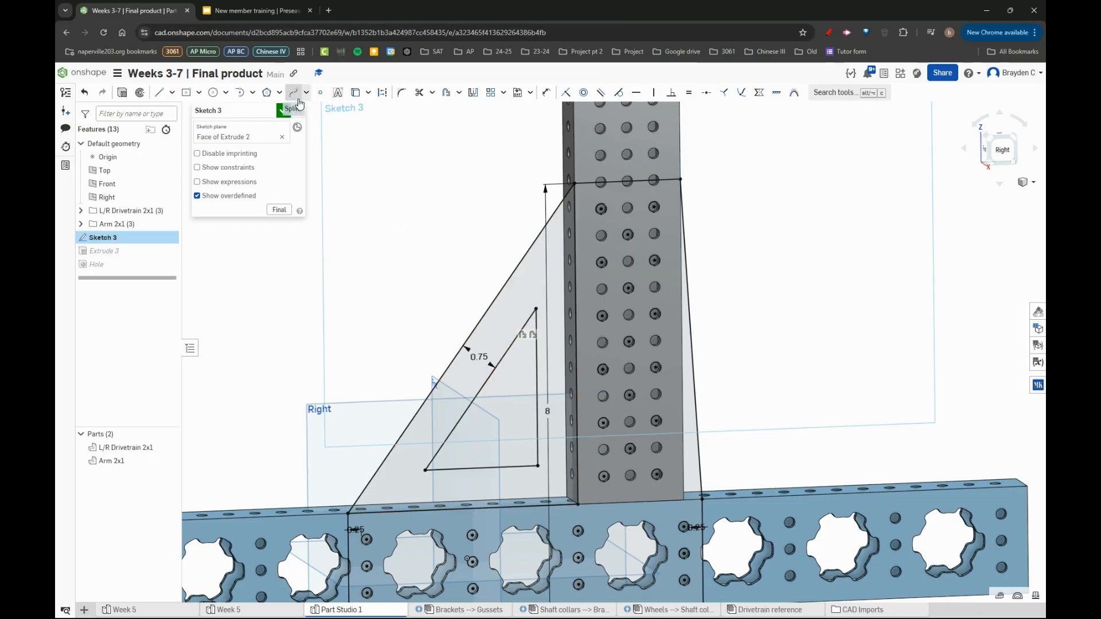
pyautogui.click(283, 111)
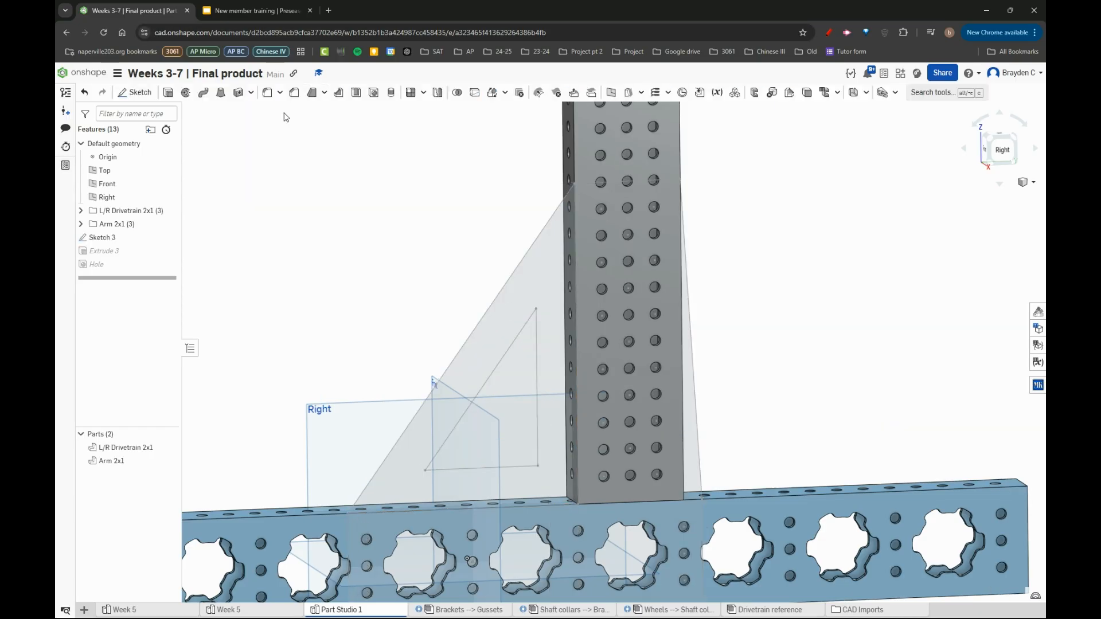
# Examine the short edge at the top corner of the gusset's triangular cutout
pyautogui.moveTo(542, 352); pyautogui.dragTo(548, 322, button='right')
pyautogui.scroll(8, 548, 322)
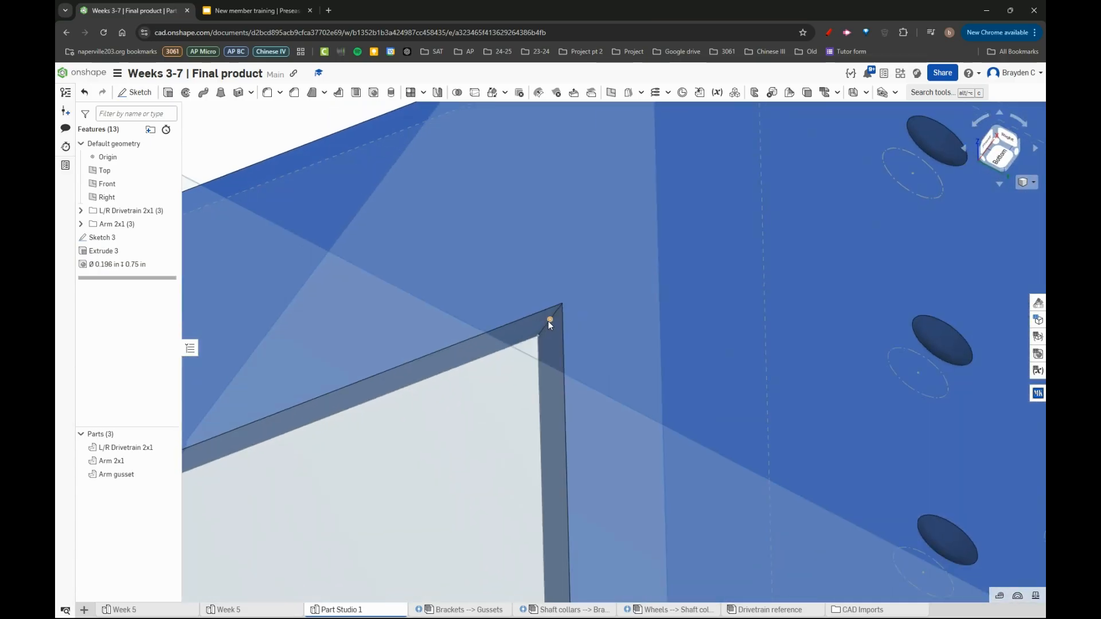
pyautogui.scroll(-5, 557, 315)
pyautogui.scroll(3, 556, 311)
pyautogui.scroll(-2, 556, 310)
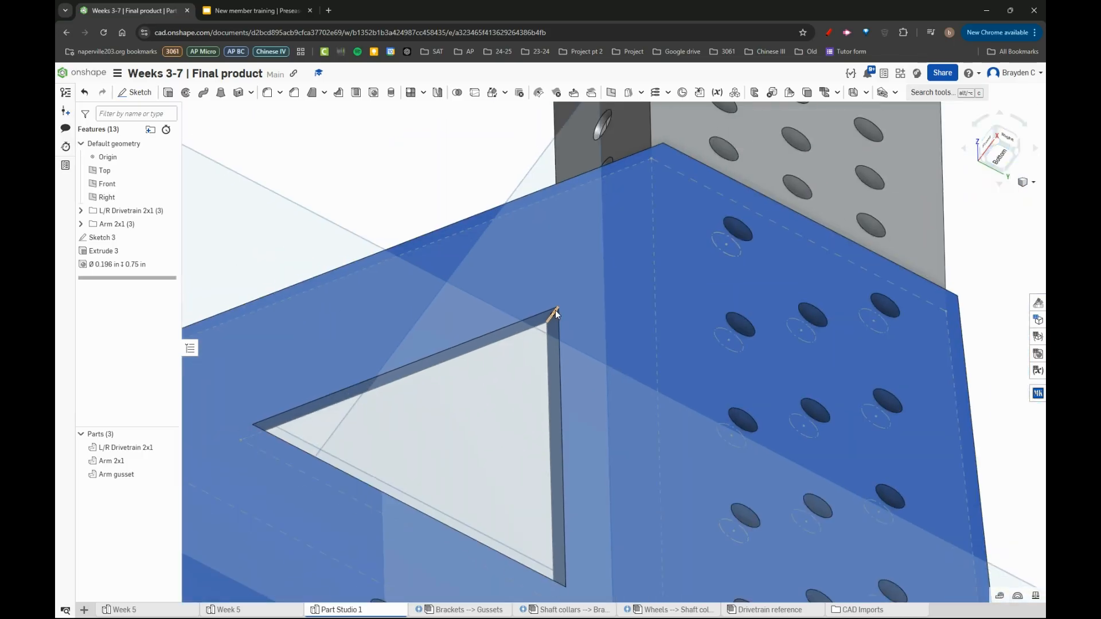
pyautogui.scroll(-4, 555, 312)
pyautogui.scroll(7, 555, 312)
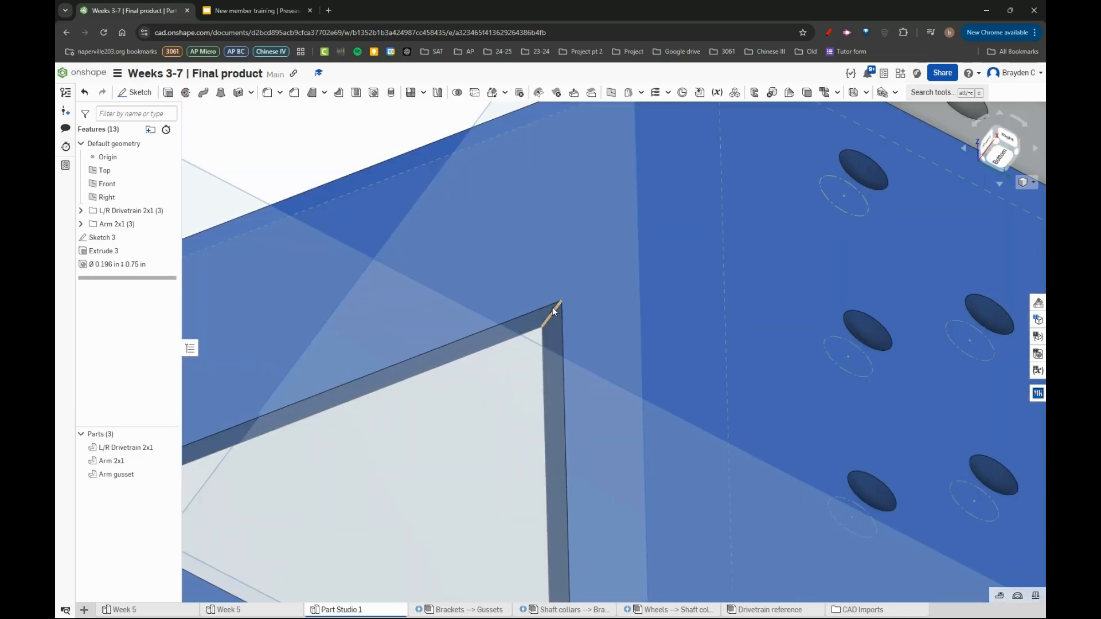
pyautogui.scroll(-5, 557, 301)
pyautogui.scroll(4, 569, 322)
pyautogui.moveTo(577, 291); pyautogui.dragTo(549, 325, button='right')
pyautogui.scroll(-2, 549, 329)
pyautogui.scroll(1, 540, 336)
pyautogui.scroll(2, 540, 336)
pyautogui.scroll(-3, 557, 325)
pyautogui.scroll(6, 558, 324)
pyautogui.scroll(-6, 564, 303)
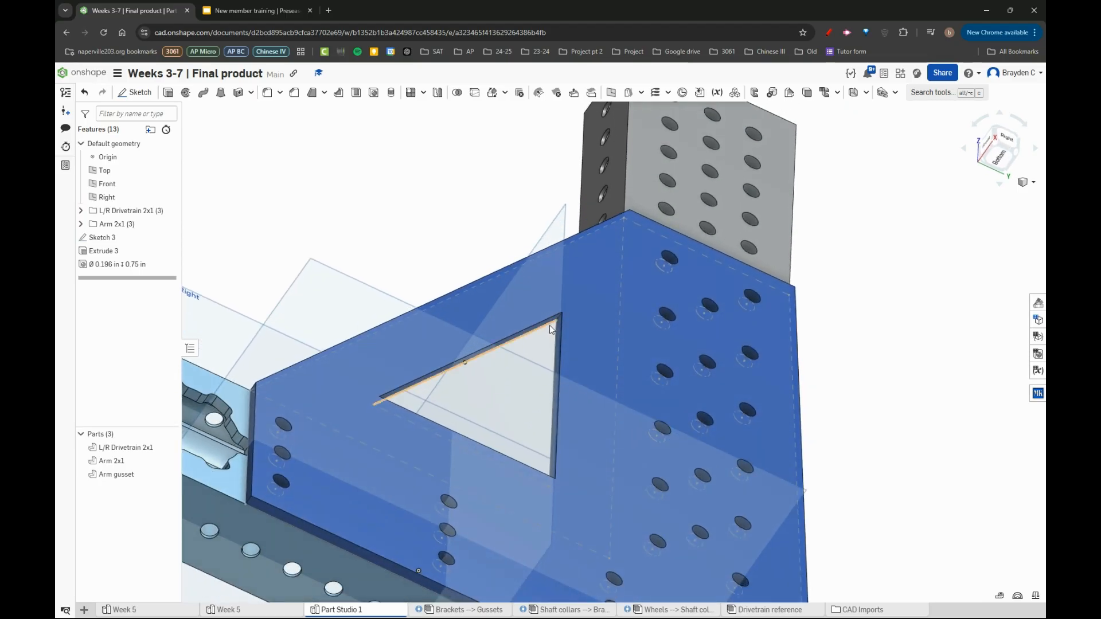
pyautogui.scroll(5, 559, 312)
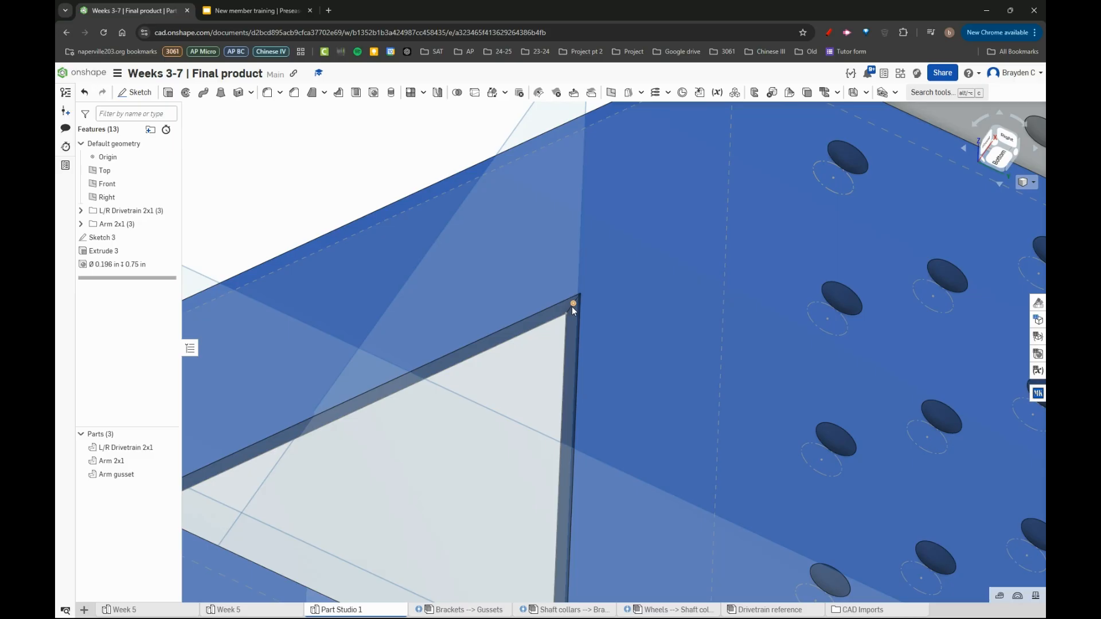
pyautogui.scroll(-6, 572, 306)
pyautogui.scroll(4, 567, 304)
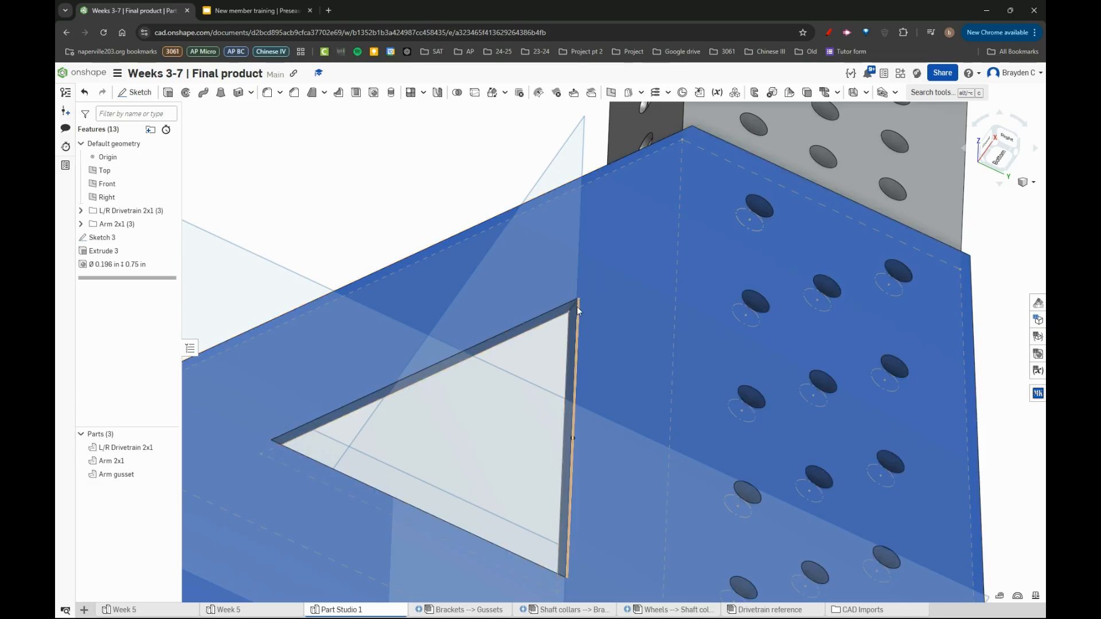
pyautogui.scroll(5, 576, 304)
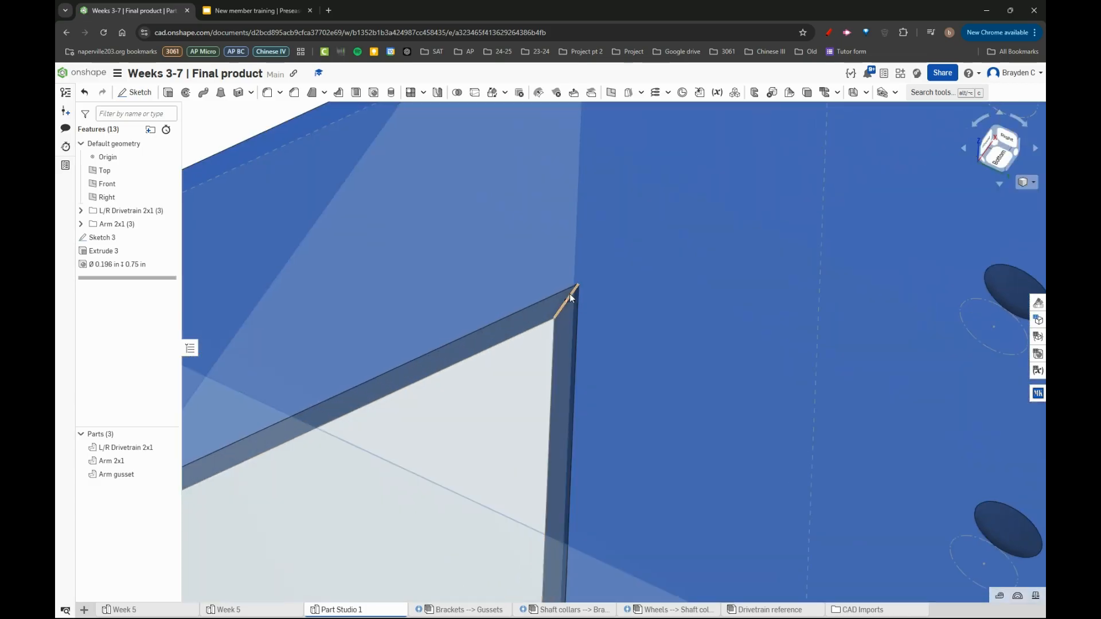
# Add a Fillet feature with a 0.125 in radius and accept it without any edges selected
pyautogui.click(569, 294)
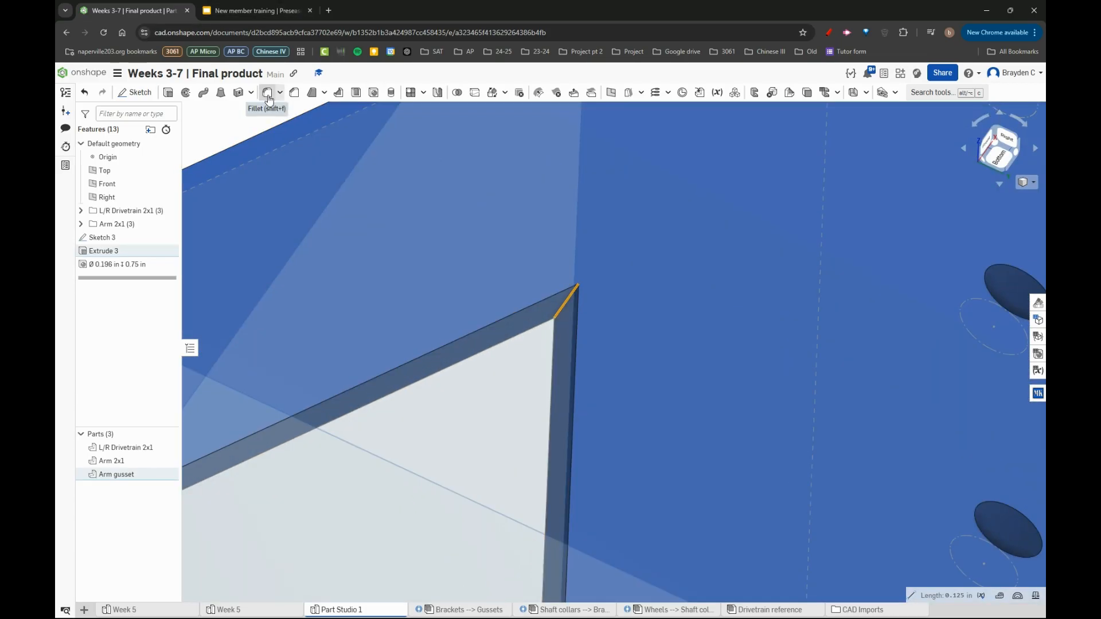
pyautogui.click(569, 292)
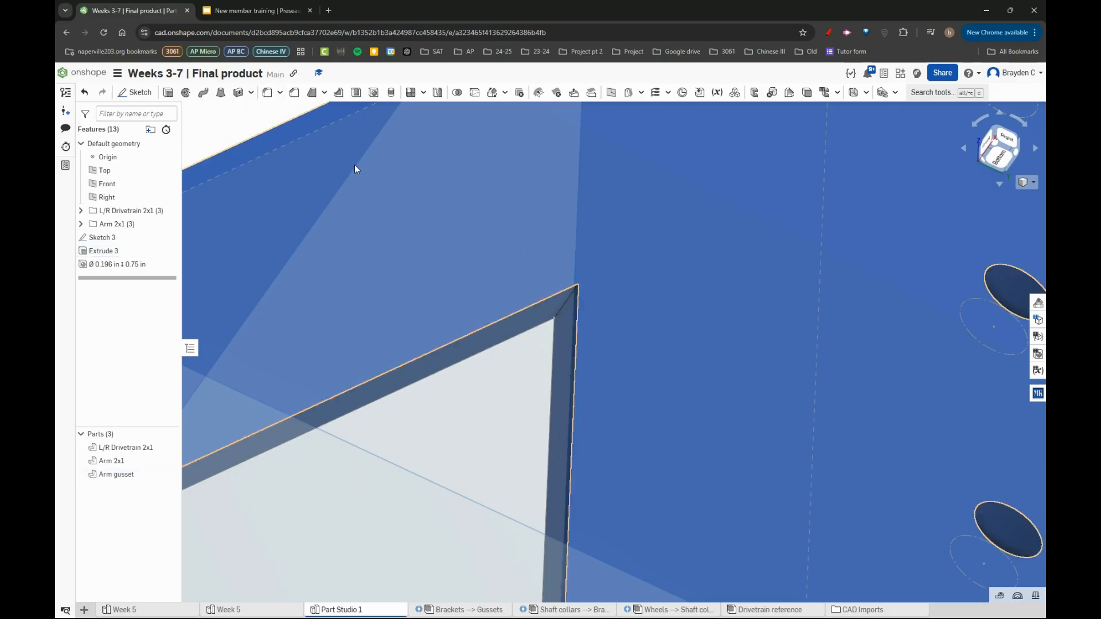
pyautogui.click(267, 92)
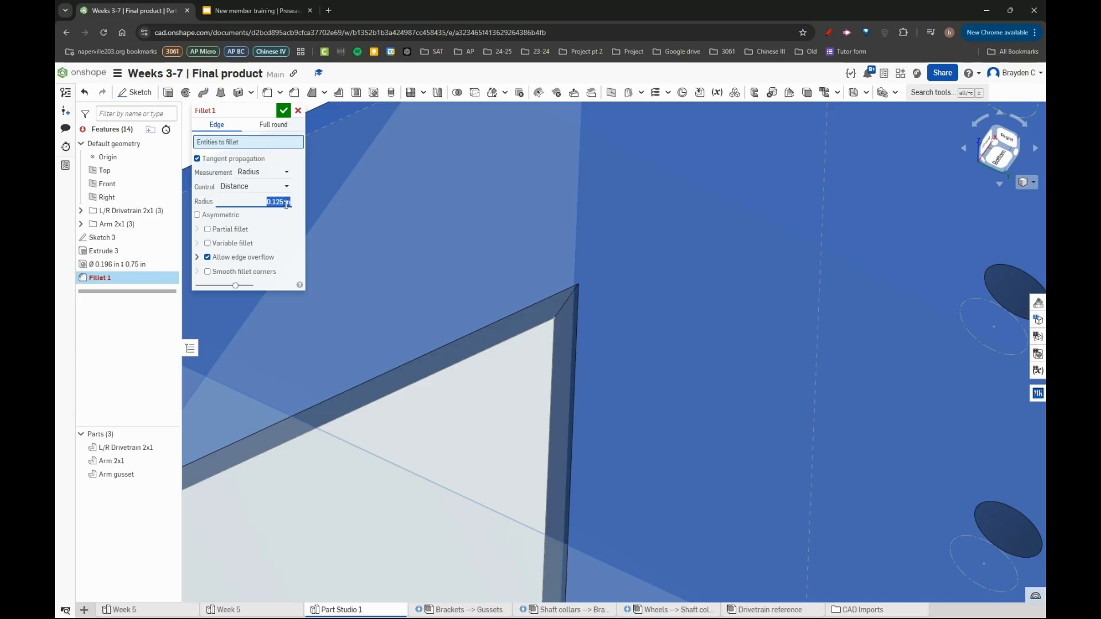
pyautogui.click(285, 110)
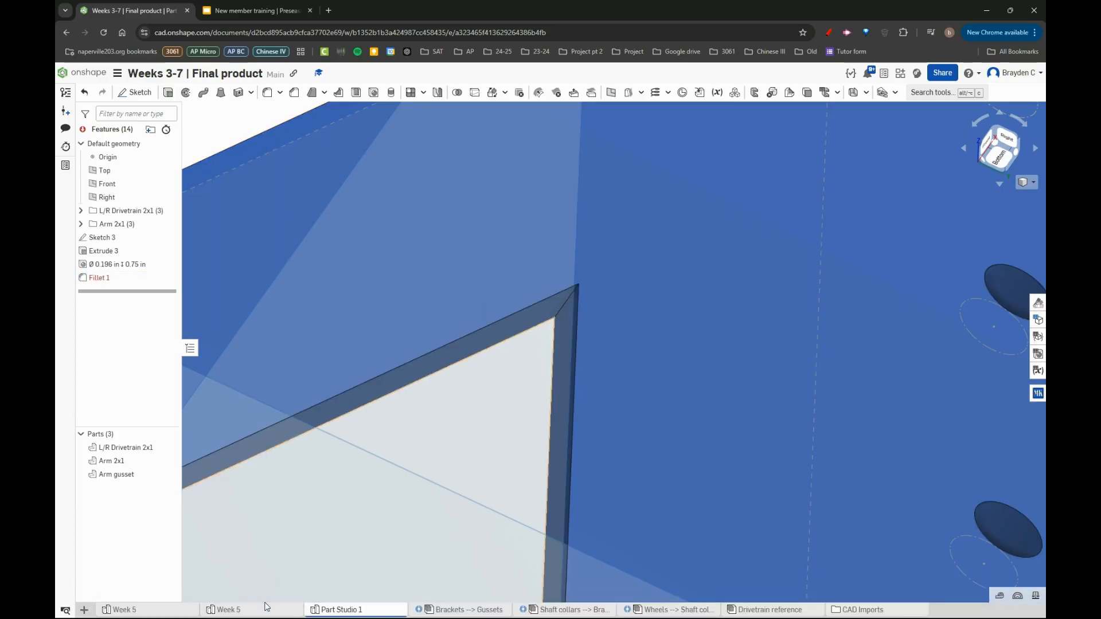
# Check Fillet 1 in the Week 5 reference studio after closing its Sketch 3, and return to Part Studio 1
pyautogui.click(266, 609)
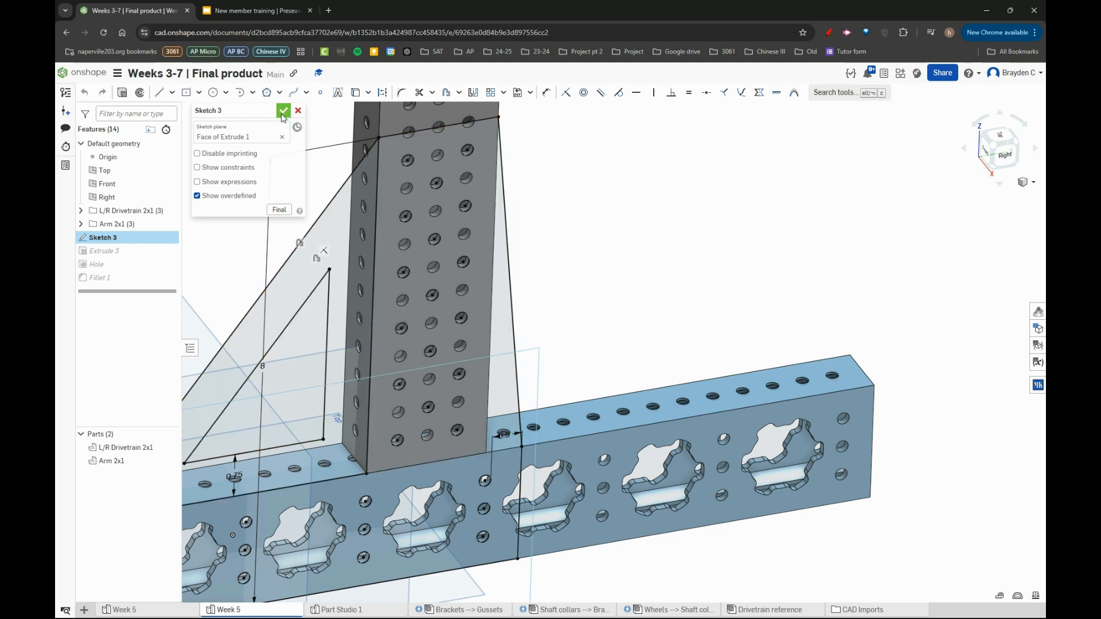
pyautogui.click(283, 110)
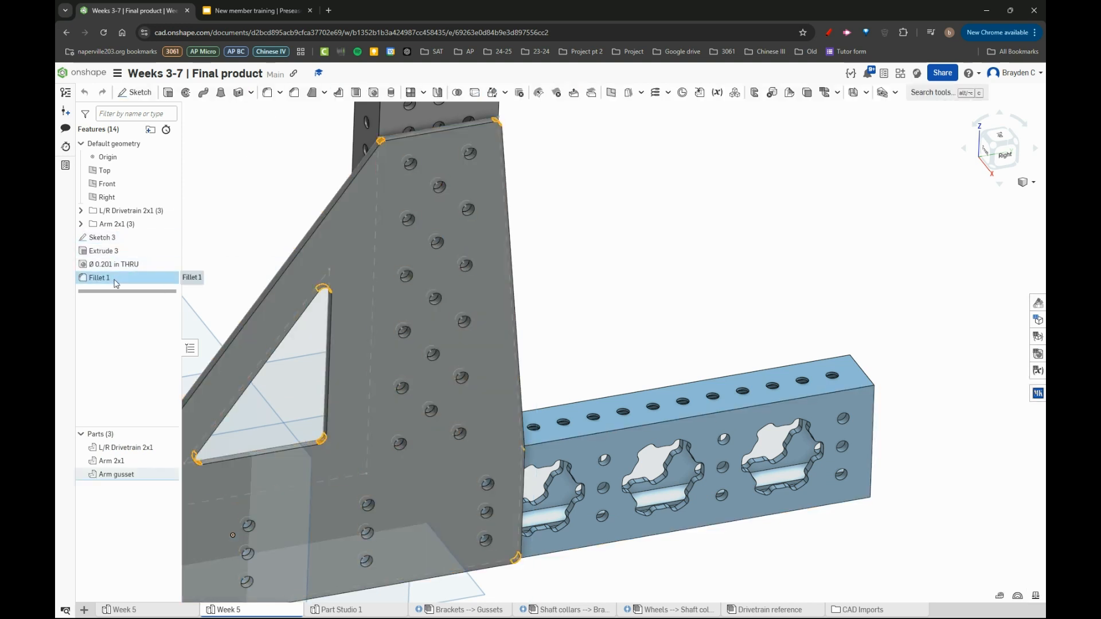
pyautogui.doubleClick(117, 278)
pyautogui.click(283, 111)
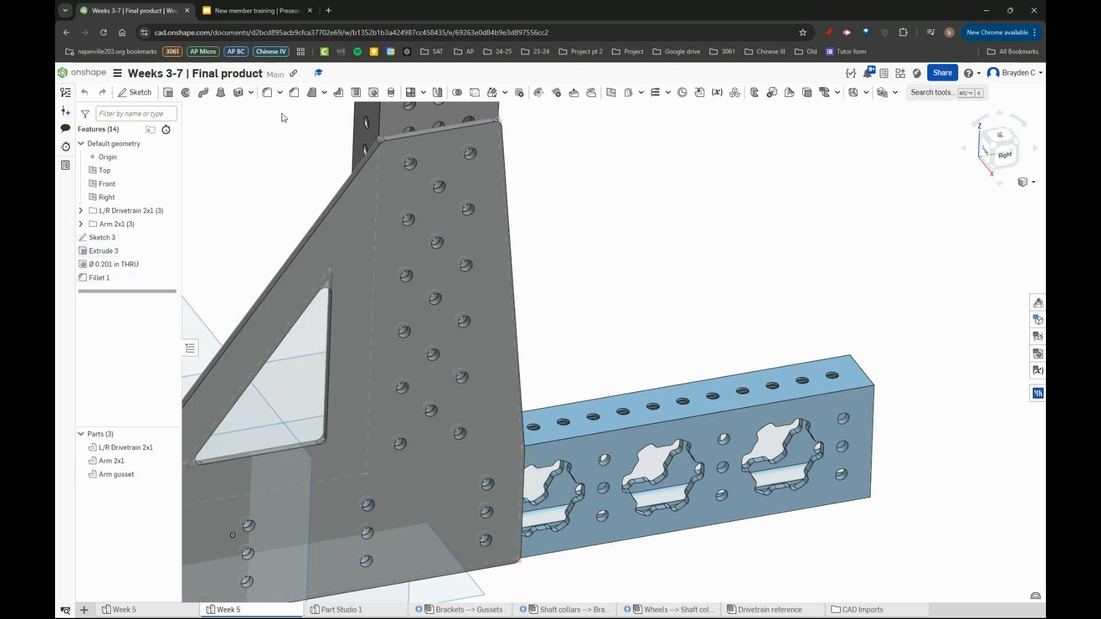
pyautogui.click(364, 610)
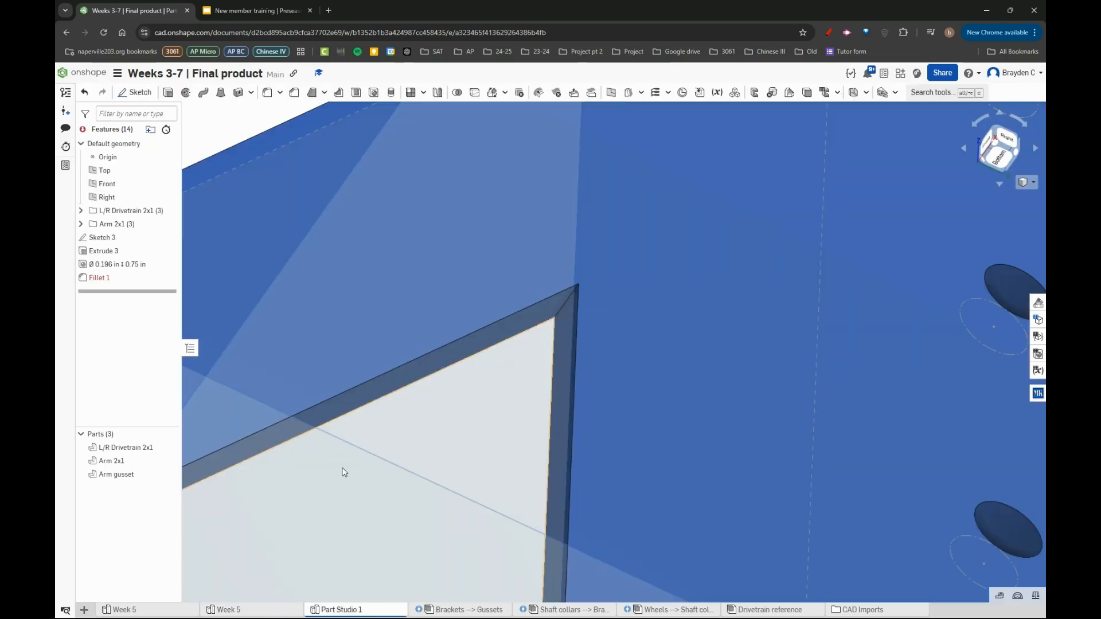
# Reopen Fillet 1 and add the three inner corner edges of the gusset's triangular cutout at 0.125 in radius
pyautogui.doubleClick(129, 278)
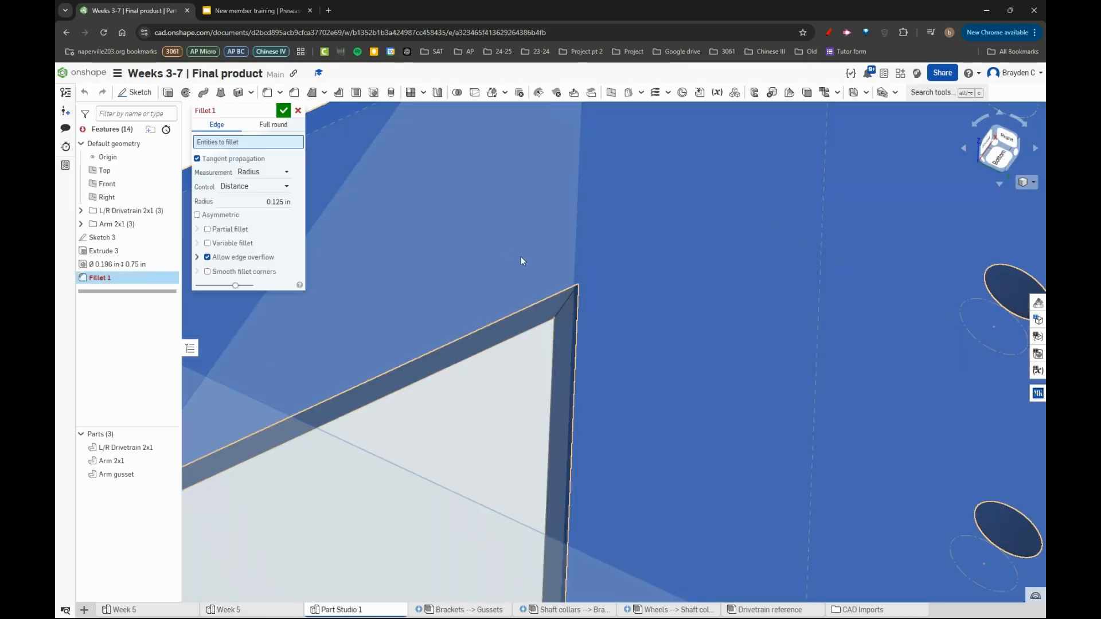
pyautogui.click(571, 293)
pyautogui.scroll(-3, 577, 206)
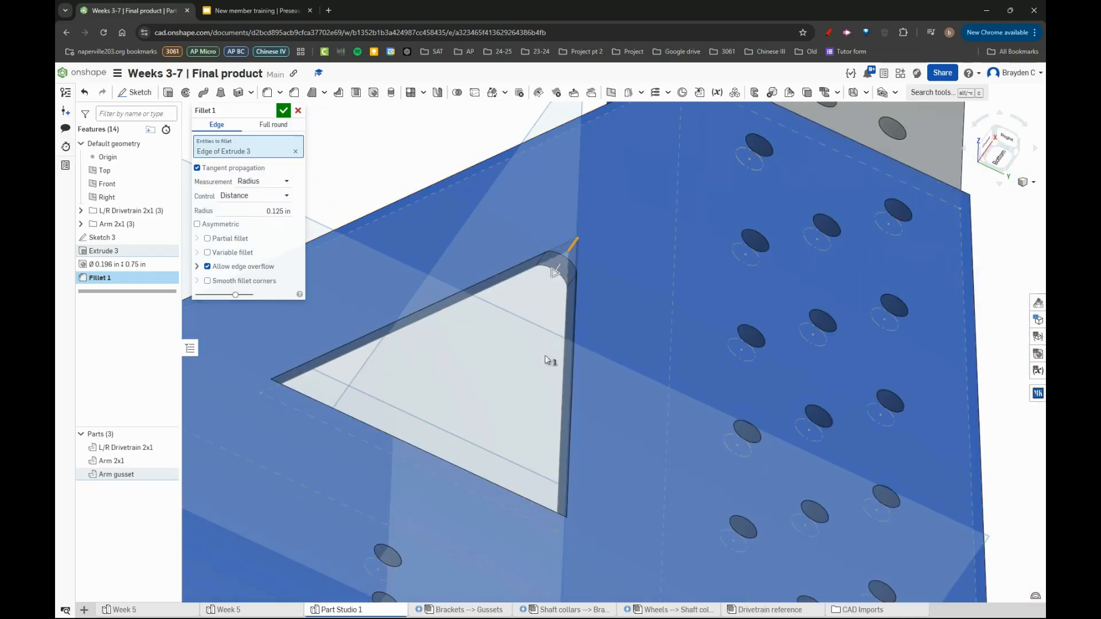
pyautogui.moveTo(545, 356); pyautogui.dragTo(552, 426, button='right')
pyautogui.scroll(-4, 553, 426)
pyautogui.scroll(4, 585, 474)
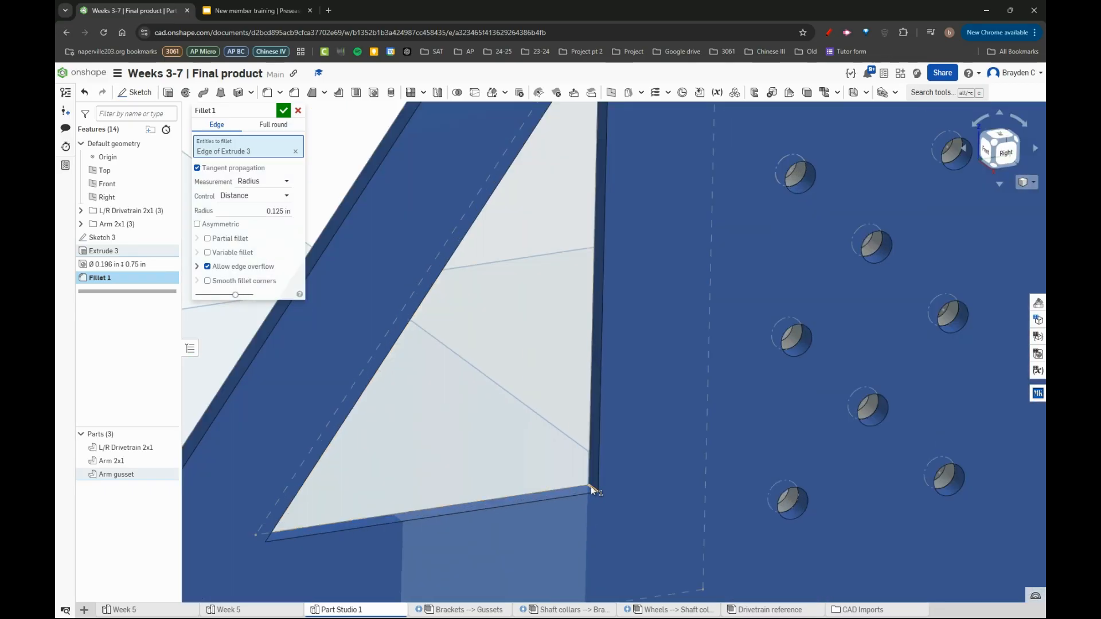
pyautogui.click(590, 486)
pyautogui.moveTo(591, 486); pyautogui.dragTo(460, 449, button='right')
pyautogui.scroll(4, 422, 524)
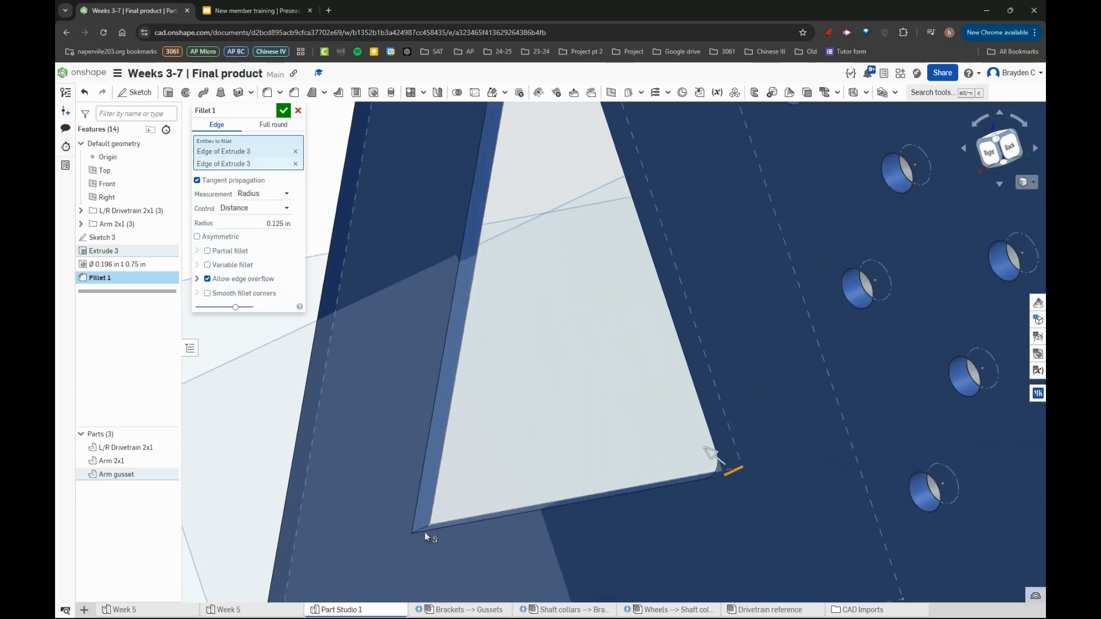
pyautogui.click(425, 524)
pyautogui.scroll(-2, 560, 395)
pyautogui.moveTo(560, 395); pyautogui.dragTo(540, 377, button='right')
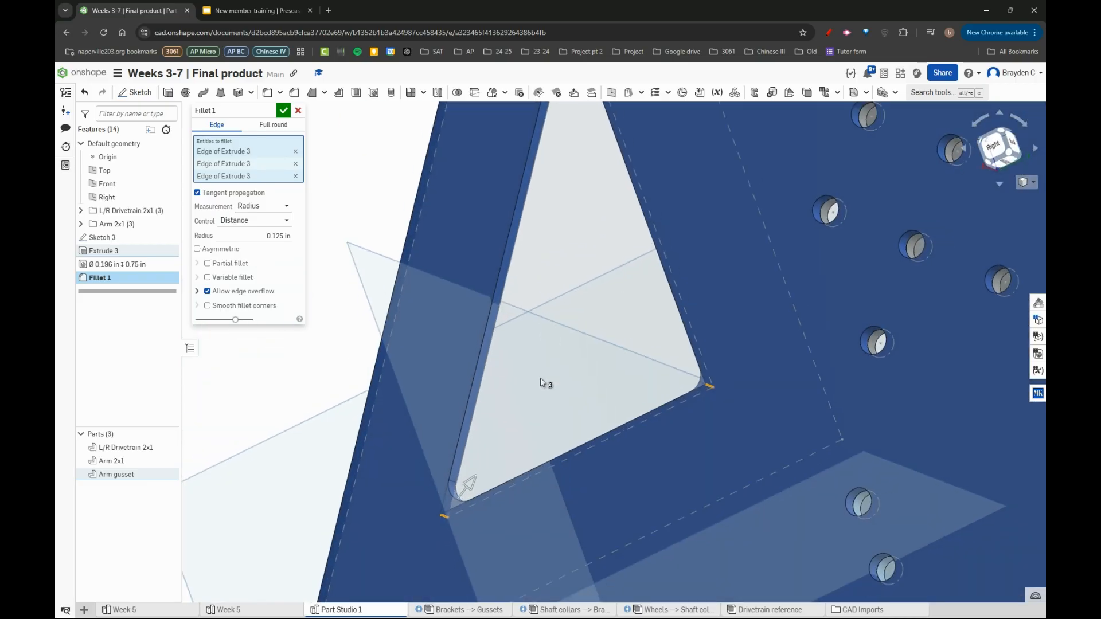
# Add the two corner edges at the gusset's upper end on the arm to the fillet
pyautogui.scroll(-4, 545, 170)
pyautogui.scroll(6, 542, 139)
pyautogui.moveTo(539, 189); pyautogui.dragTo(503, 189, button='right')
pyautogui.click(525, 217)
pyautogui.scroll(-6, 487, 250)
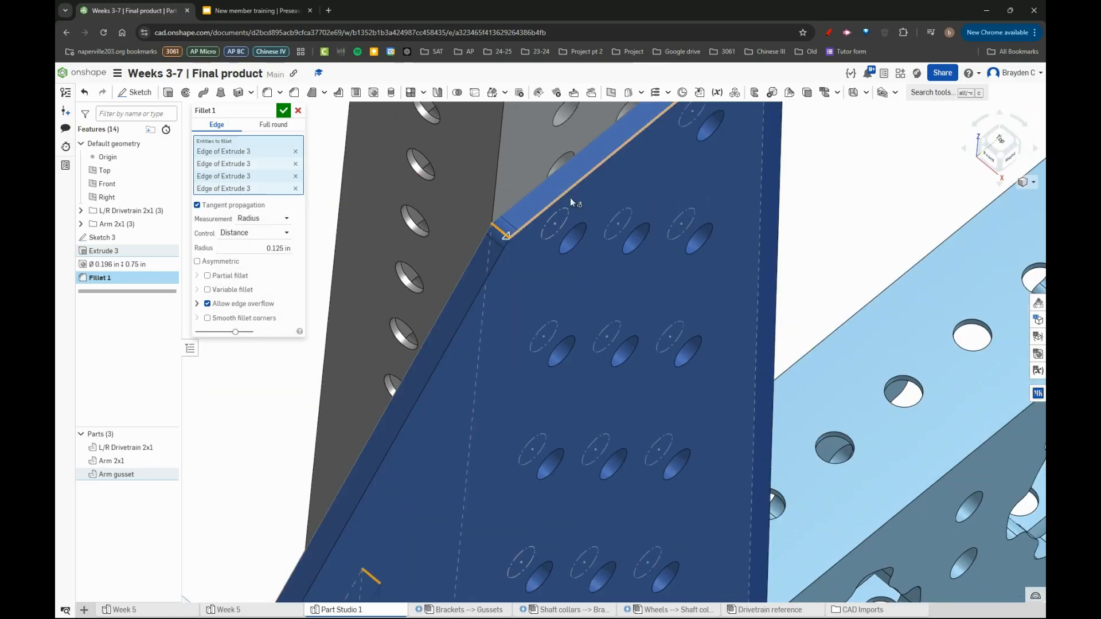
pyautogui.scroll(7, 665, 191)
pyautogui.click(653, 206)
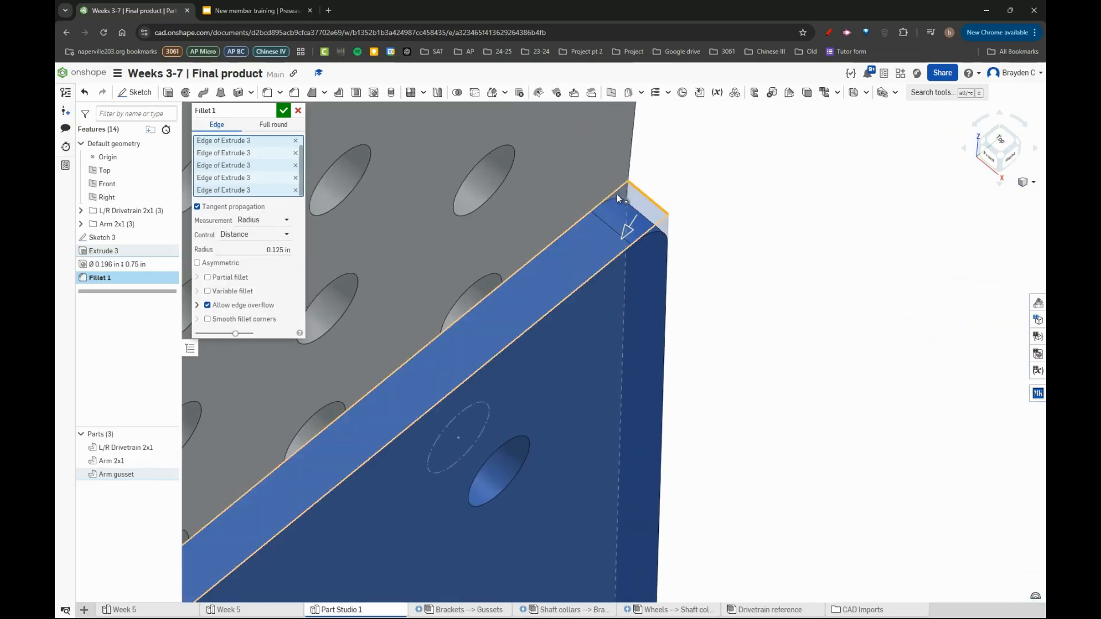
# Add the gusset's arm-side lower corner edge and the bend edge above it at the drivetrain's top to the fillet
pyautogui.moveTo(617, 194); pyautogui.dragTo(533, 229, button='right')
pyautogui.scroll(6, 564, 255)
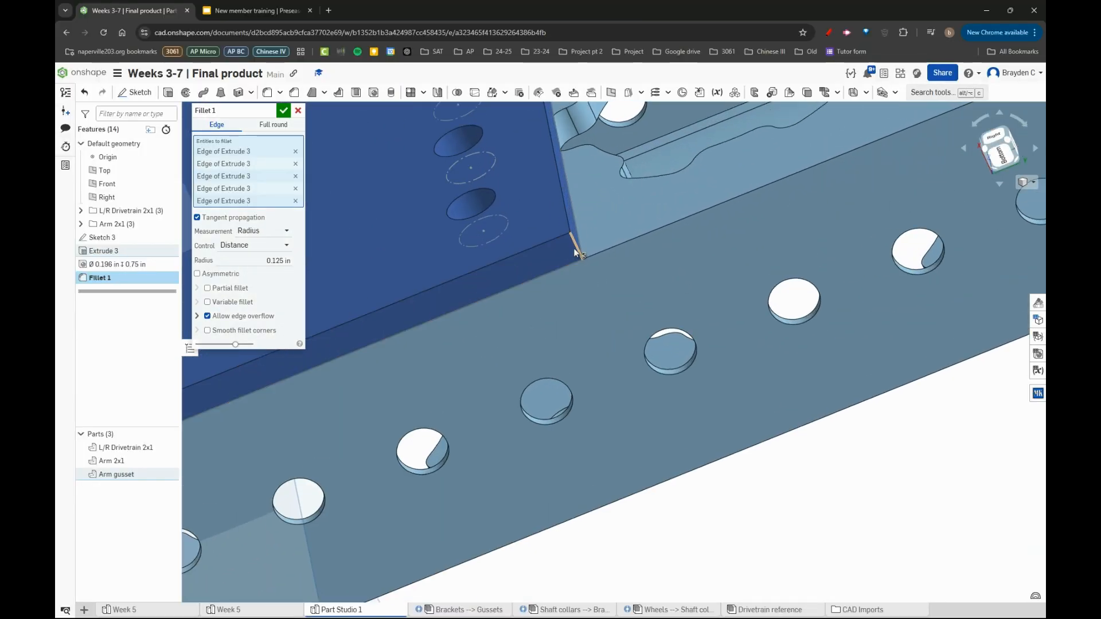
pyautogui.click(574, 251)
pyautogui.scroll(-5, 604, 275)
pyautogui.scroll(5, 608, 250)
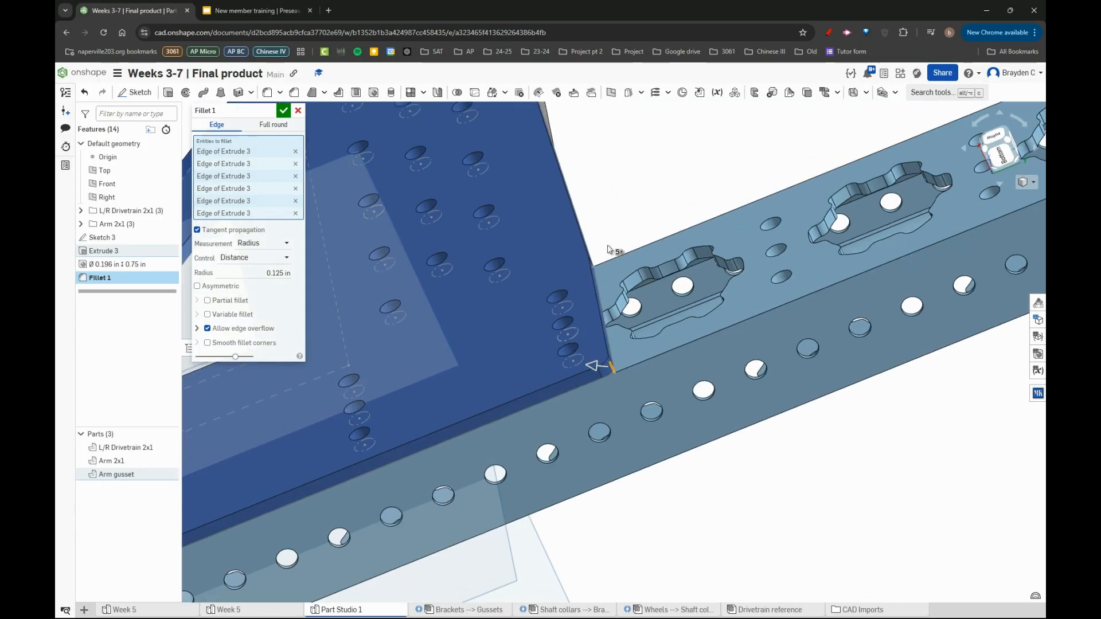
pyautogui.moveTo(607, 250); pyautogui.dragTo(723, 312, button='right')
pyautogui.scroll(6, 584, 264)
pyautogui.click(585, 263)
# Add the two corner edges at the gusset's far end on the drivetrain, below the sloped side, to the fillet
pyautogui.scroll(-5, 594, 266)
pyautogui.scroll(-3, 723, 312)
pyautogui.scroll(1, 412, 422)
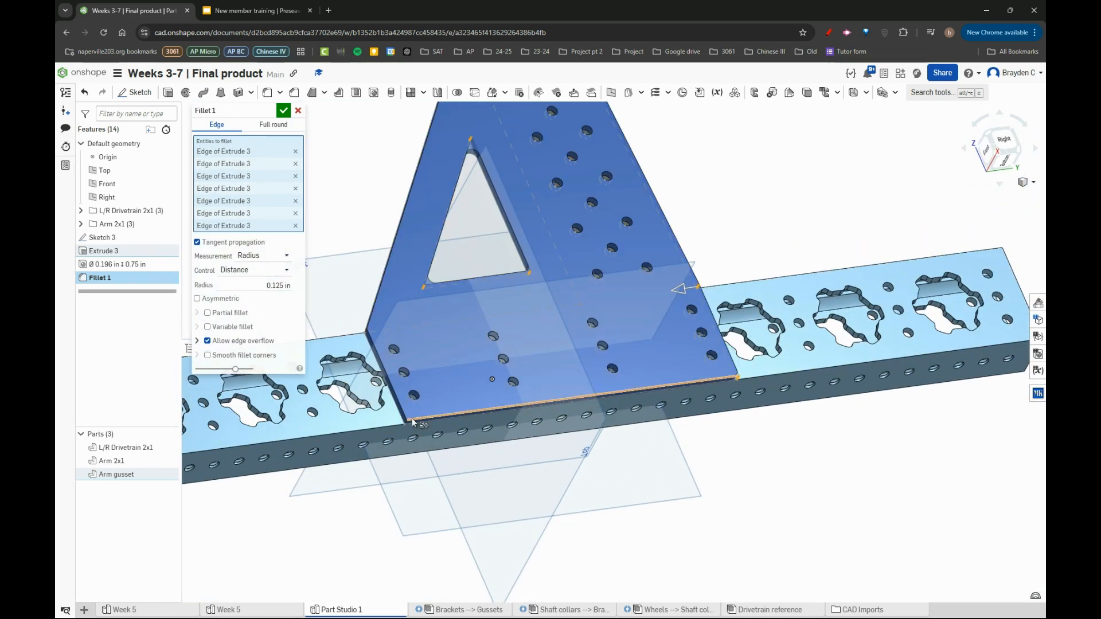
pyautogui.scroll(6, 407, 422)
pyautogui.click(407, 428)
pyautogui.scroll(-4, 481, 458)
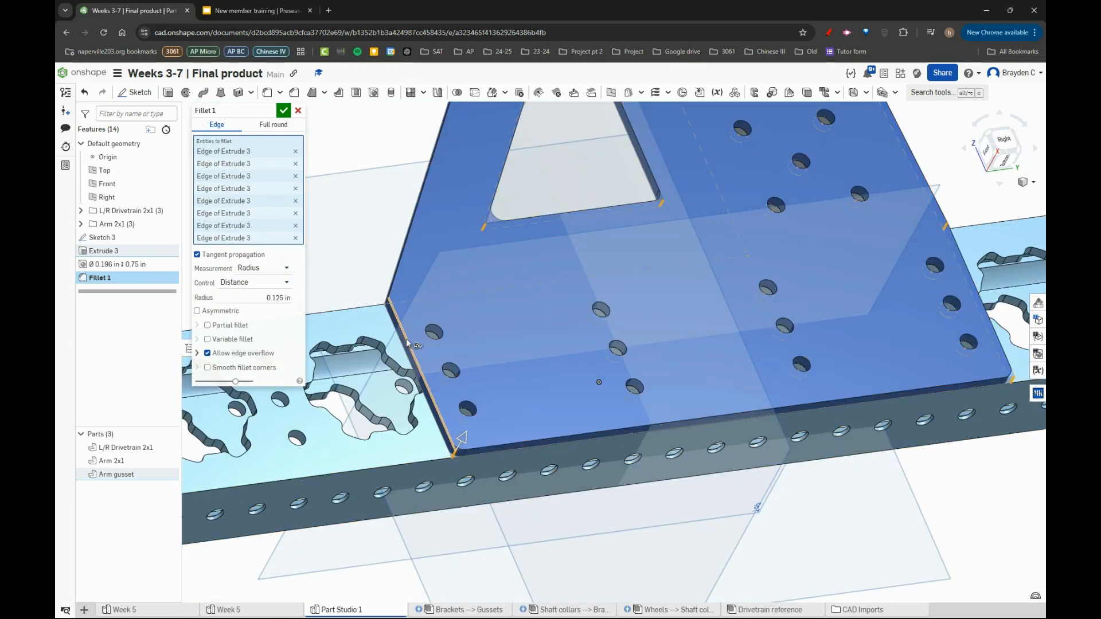
pyautogui.scroll(-2, 374, 291)
pyautogui.click(373, 280)
# Inspect the gusset's outer and cutout corners from several angles and accept the 0.125 in fillet
pyautogui.scroll(-4, 410, 332)
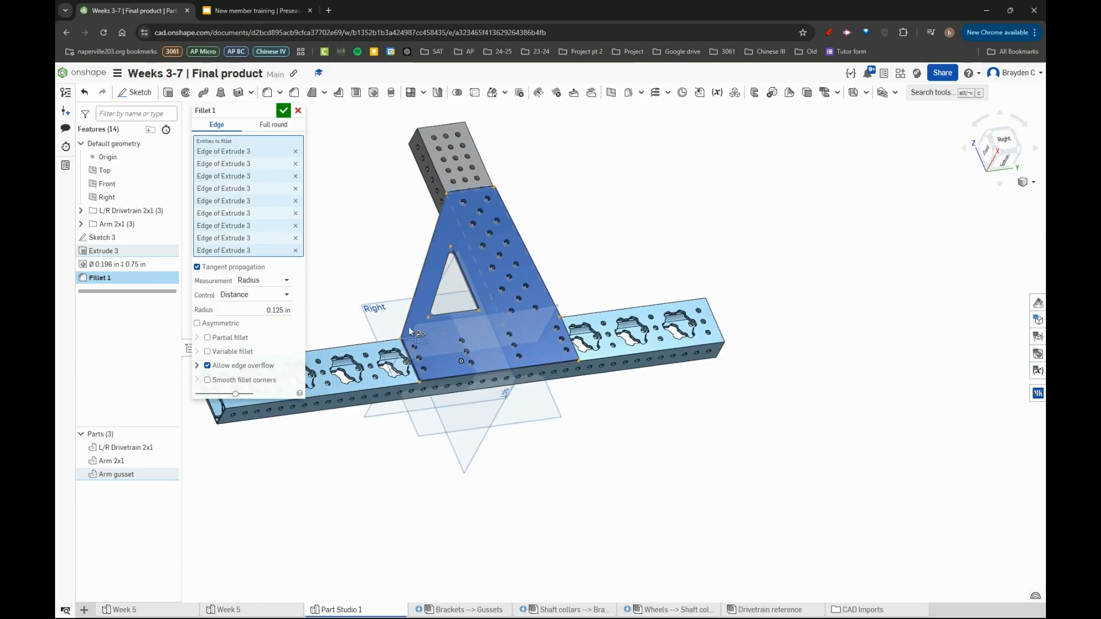
pyautogui.scroll(6, 409, 331)
pyautogui.scroll(-5, 463, 291)
pyautogui.scroll(5, 465, 313)
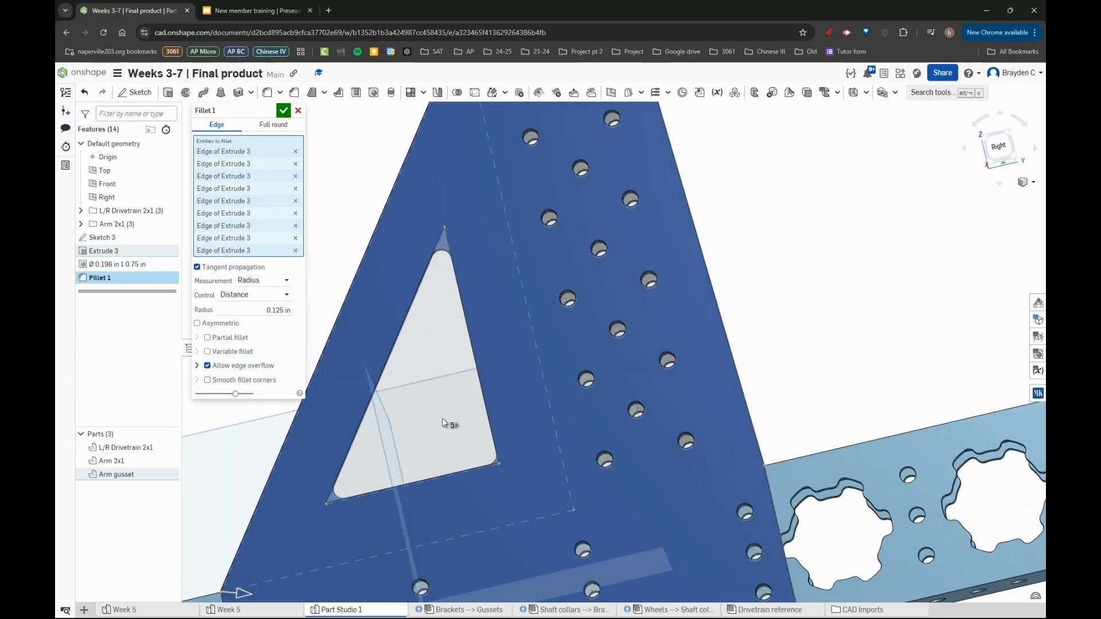
pyautogui.scroll(-2, 459, 418)
pyautogui.moveTo(478, 416); pyautogui.dragTo(518, 360, button='right')
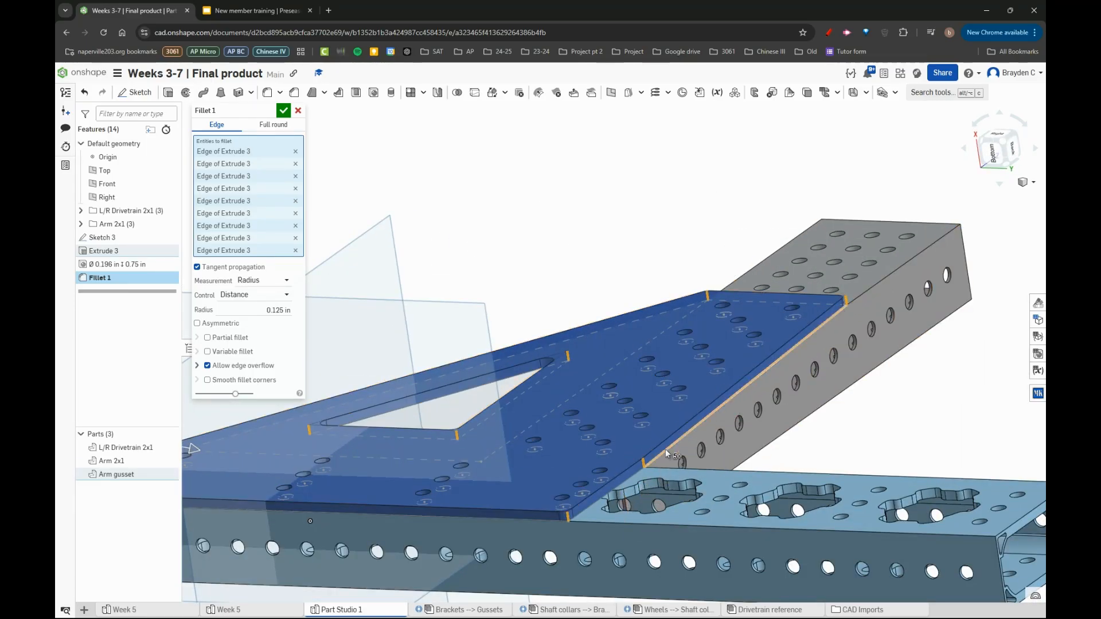
pyautogui.scroll(3, 648, 469)
pyautogui.scroll(-4, 402, 449)
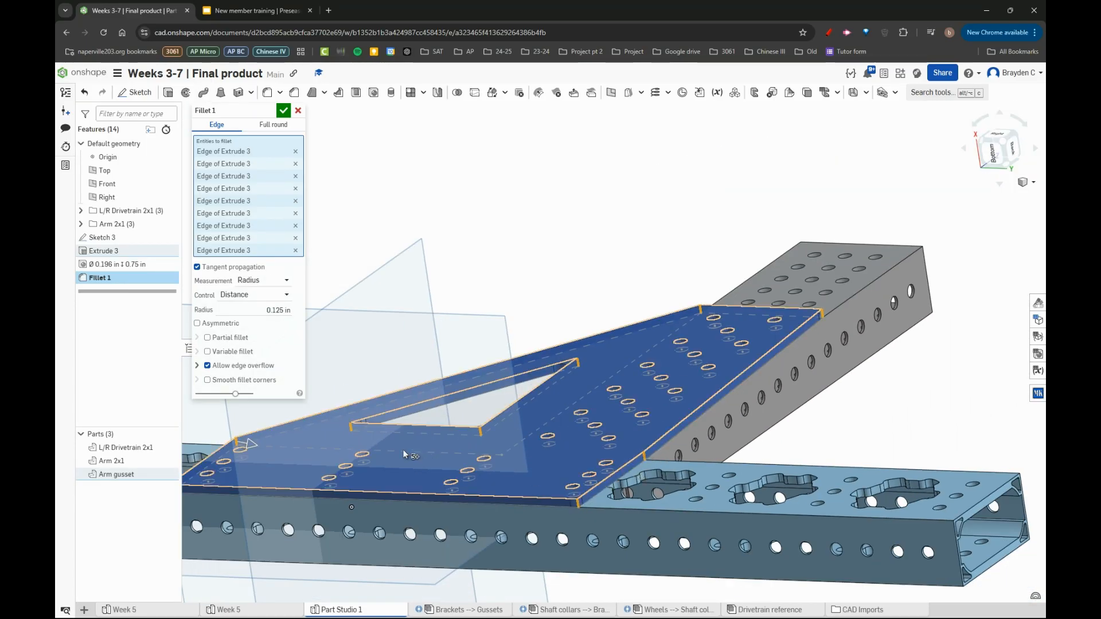
pyautogui.moveTo(619, 377); pyautogui.dragTo(648, 436, button='right')
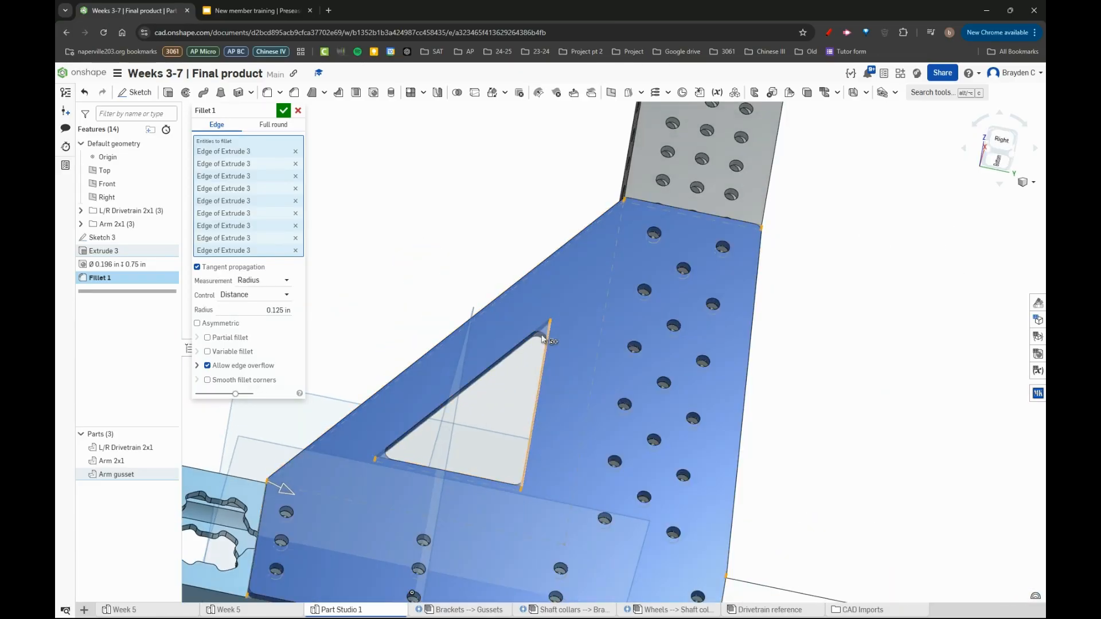
pyautogui.scroll(-3, 424, 294)
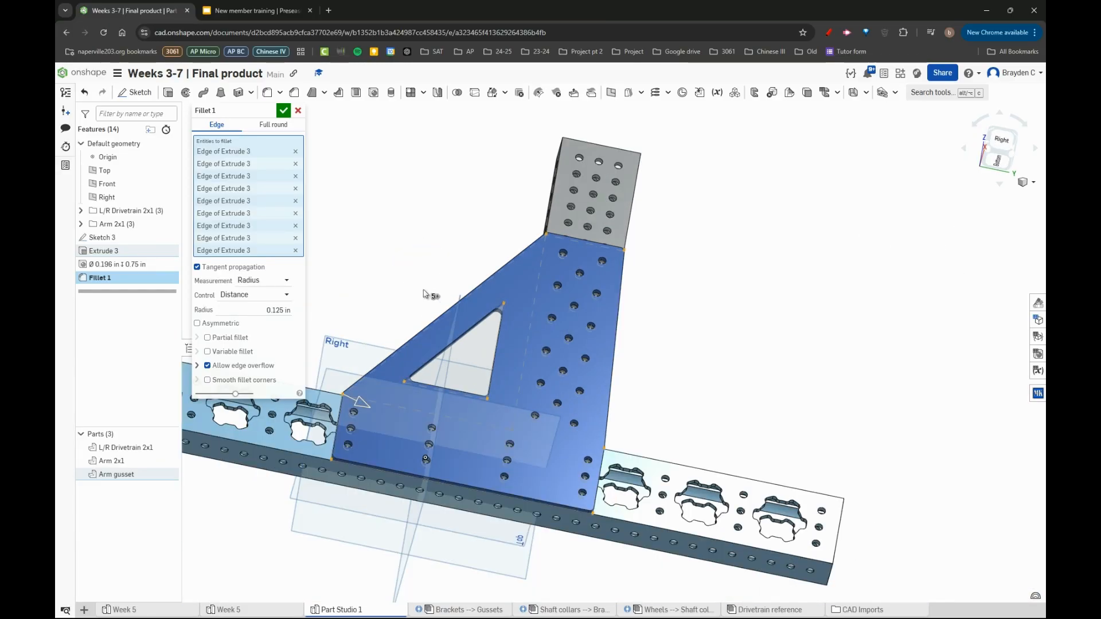
pyautogui.click(283, 111)
# Change the Arm gusset's appearance to the gray palette colour A5A5A5
pyautogui.moveTo(415, 226); pyautogui.dragTo(492, 308, button='right')
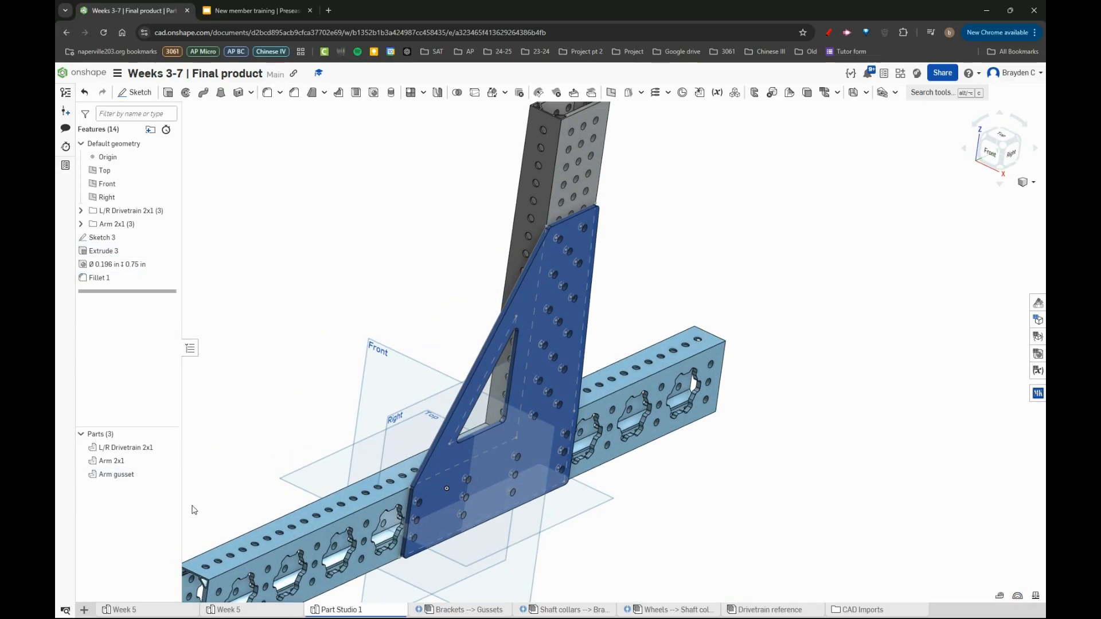
pyautogui.rightClick(164, 474)
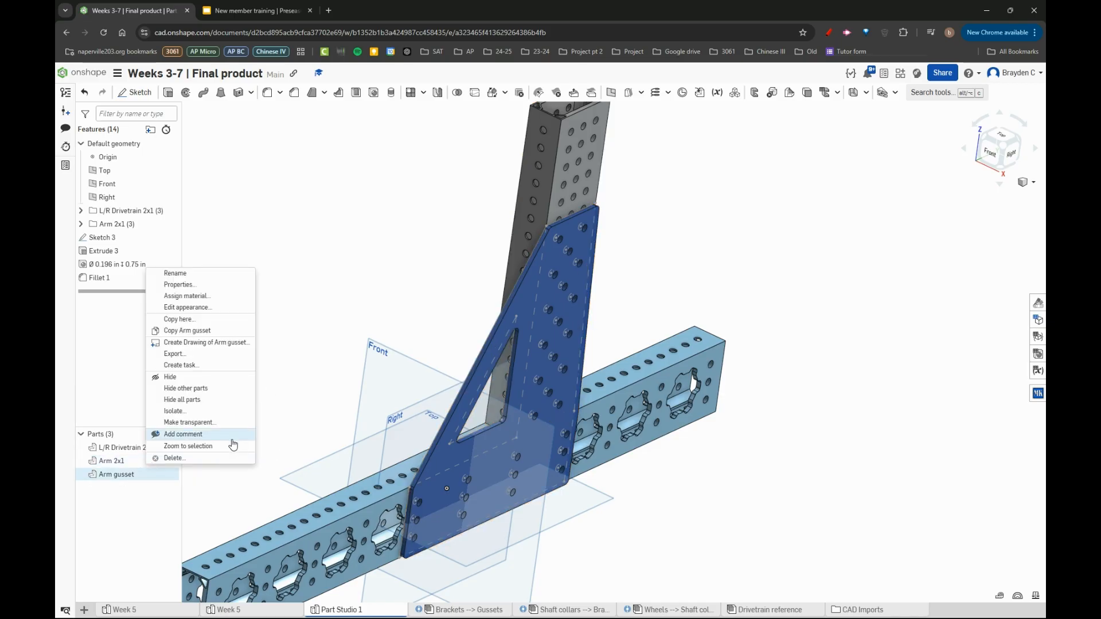
pyautogui.click(229, 309)
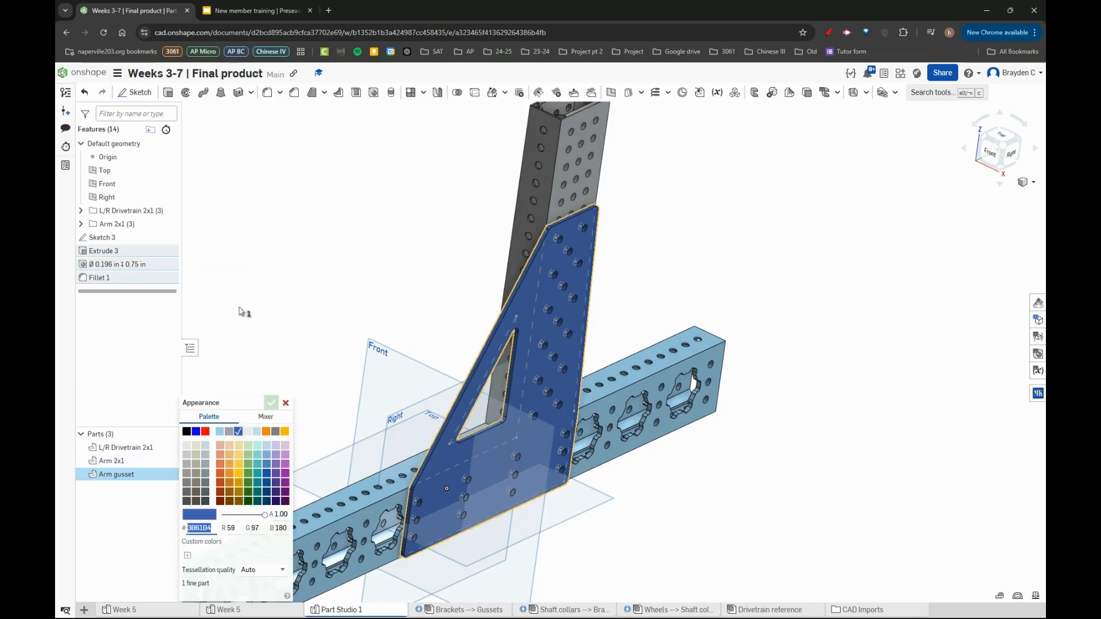
pyautogui.click(229, 433)
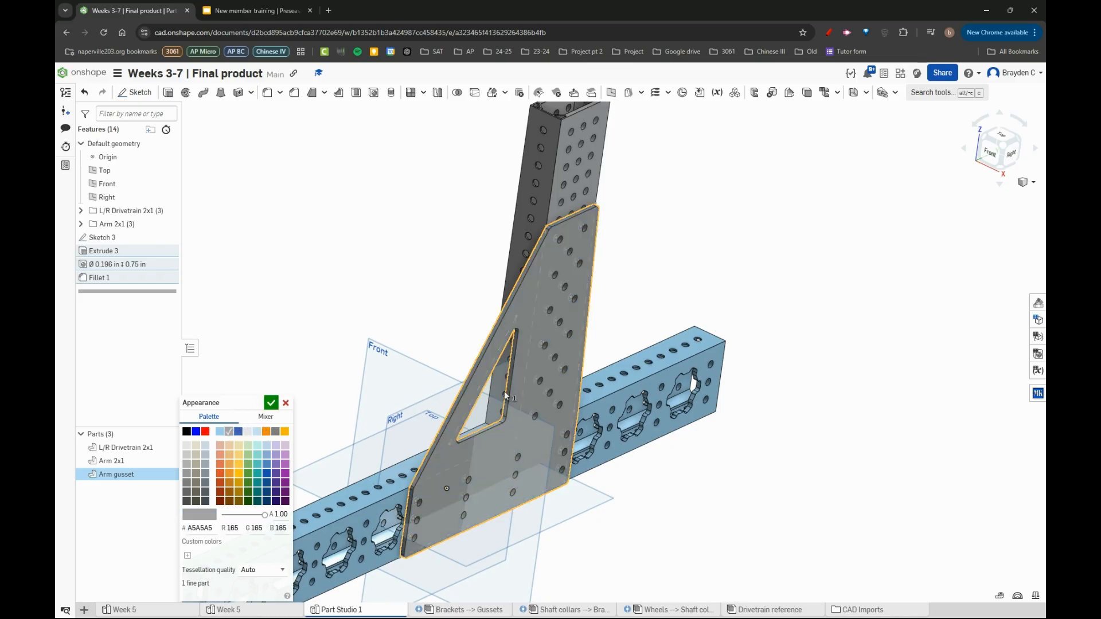
pyautogui.moveTo(570, 269); pyautogui.dragTo(537, 259, button='right')
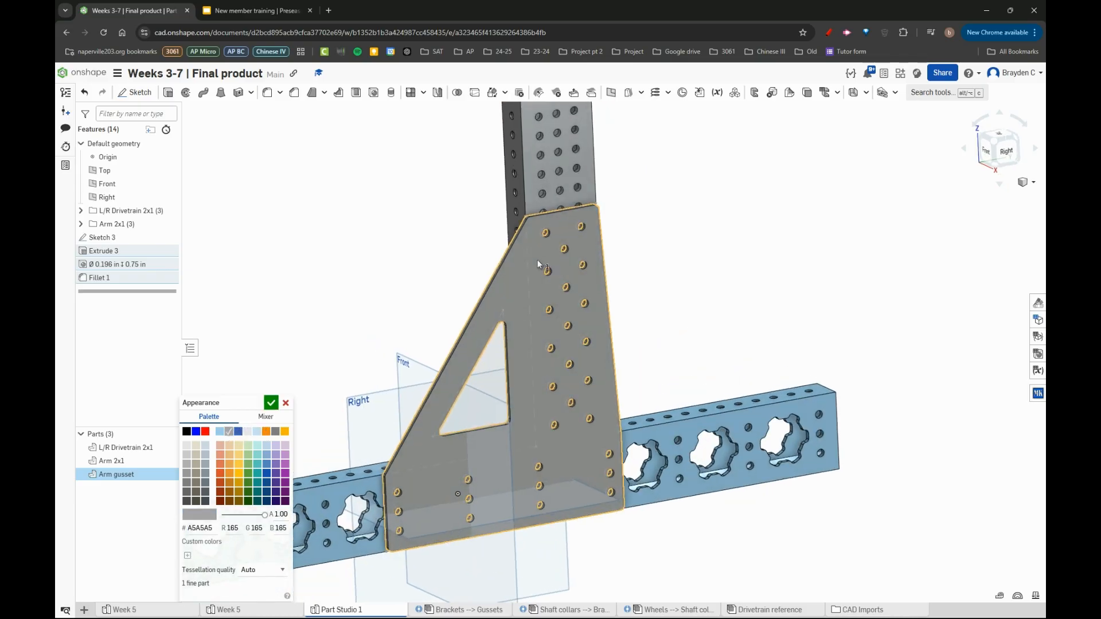
pyautogui.click(271, 404)
pyautogui.moveTo(429, 411); pyautogui.dragTo(450, 401, button='right')
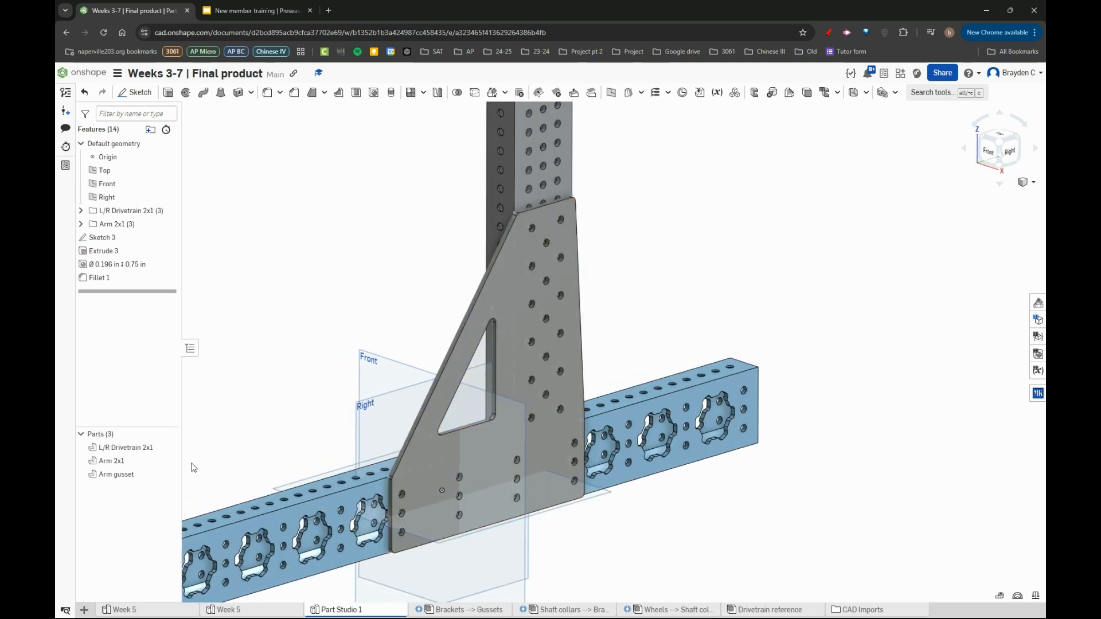
pyautogui.rightClick(149, 475)
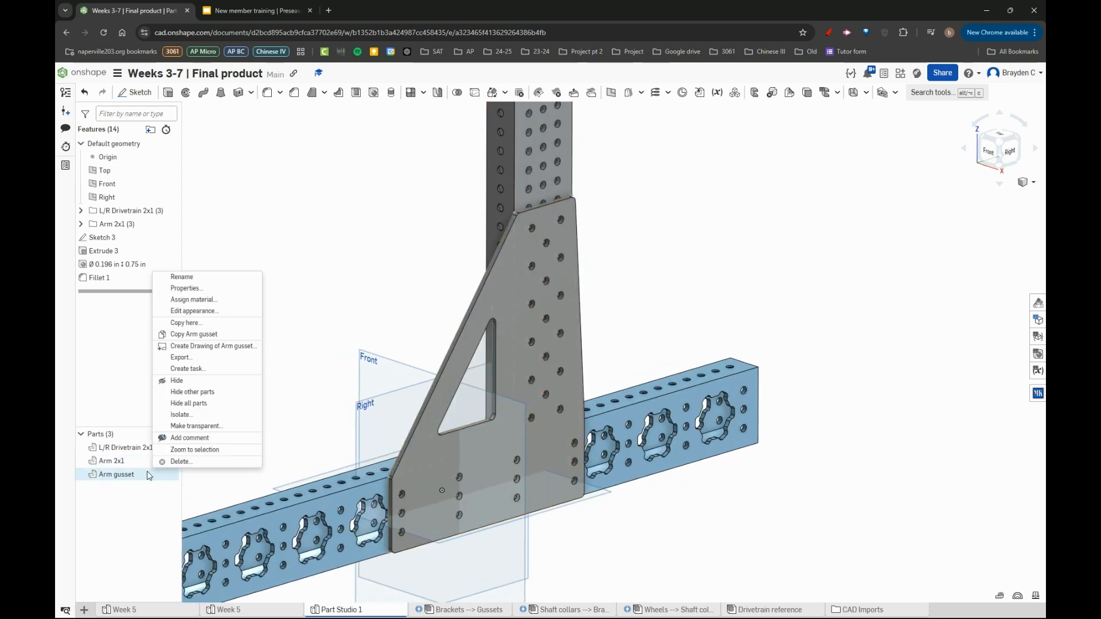
pyautogui.click(285, 339)
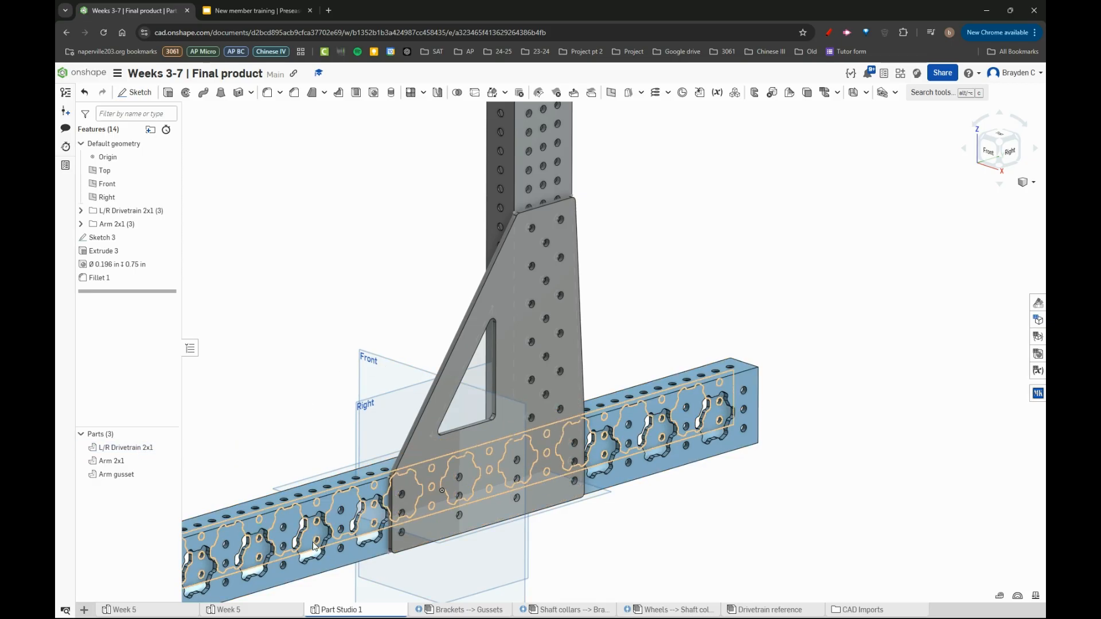
pyautogui.click(288, 610)
pyautogui.click(335, 610)
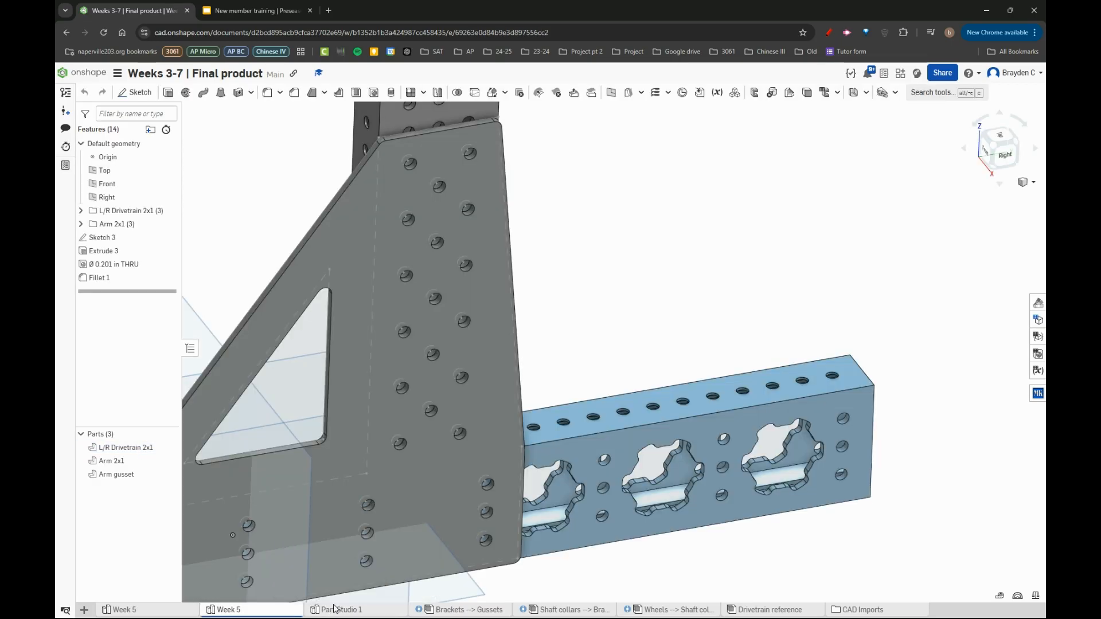
# Assign Aluminum - 6061 from the Onshape Material Library to the Arm gusset part
pyautogui.rightClick(133, 475)
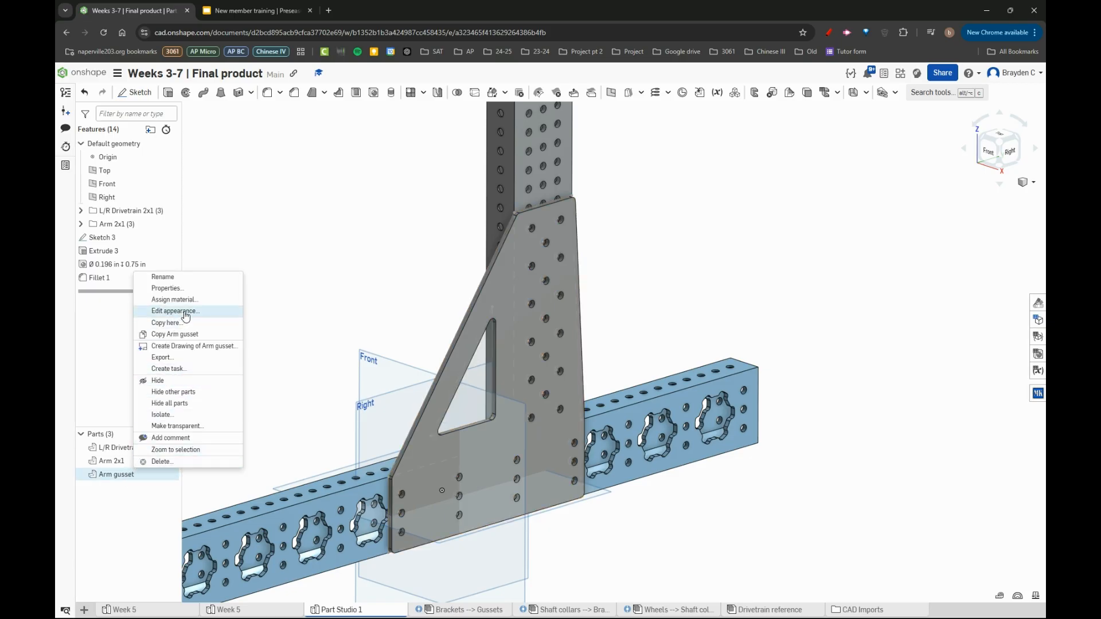
pyautogui.click(173, 299)
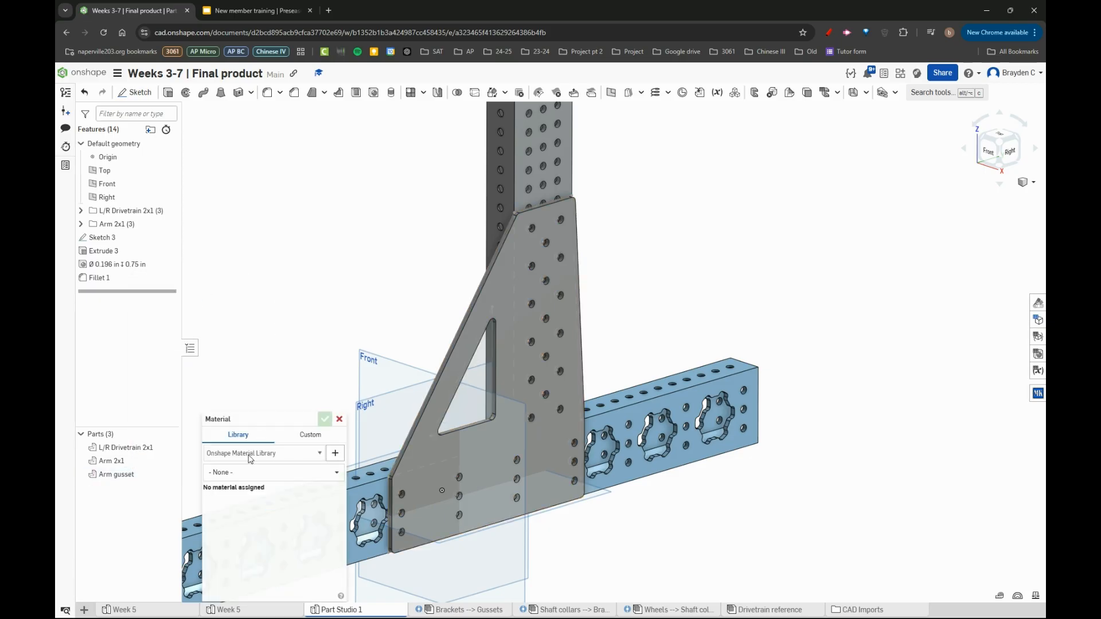
pyautogui.click(250, 456)
pyautogui.click(299, 483)
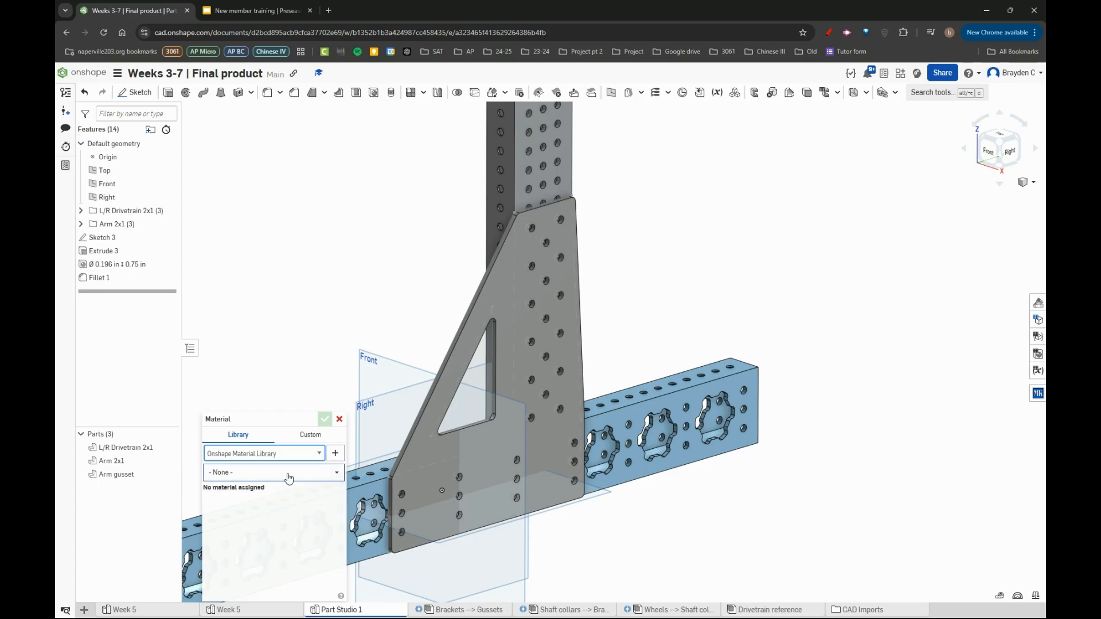
pyautogui.click(261, 471)
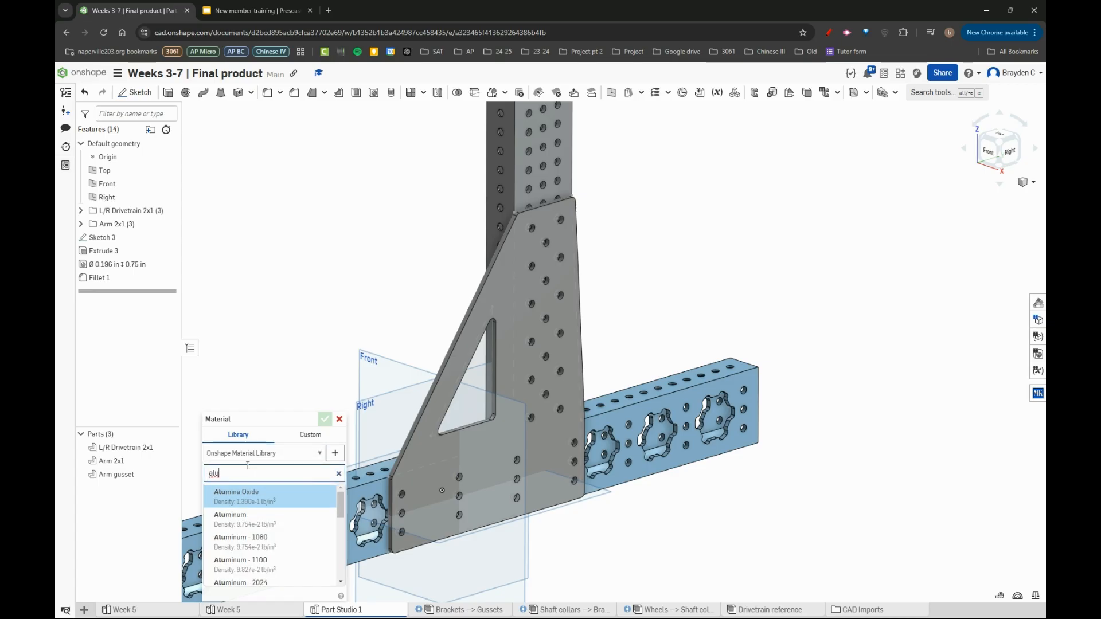
pyautogui.write('alu')
pyautogui.scroll(-3, 263, 531)
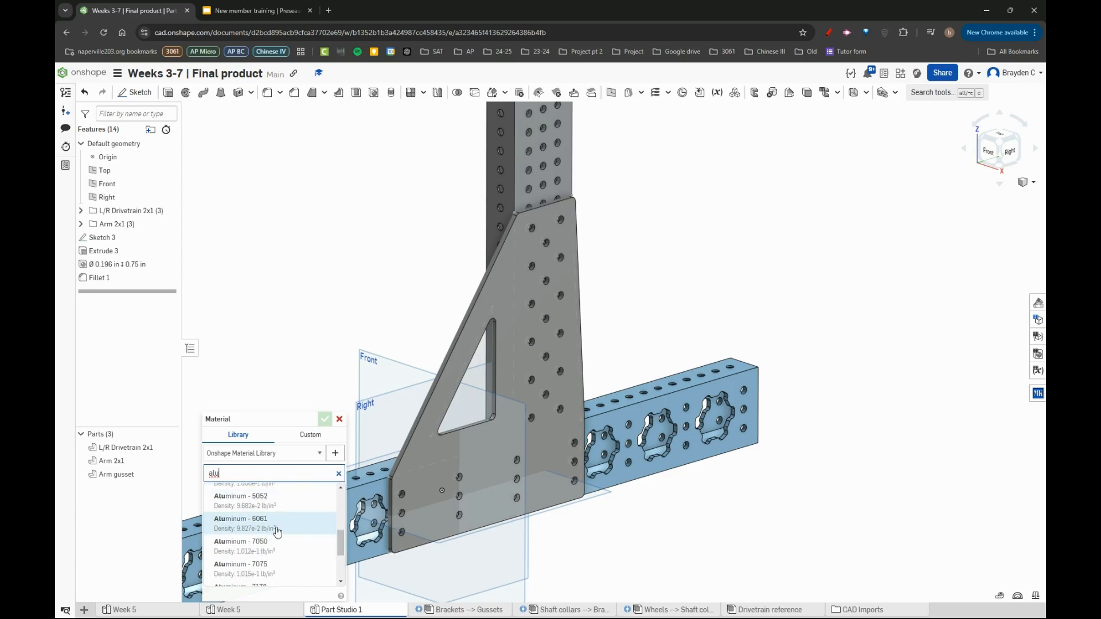
pyautogui.click(278, 532)
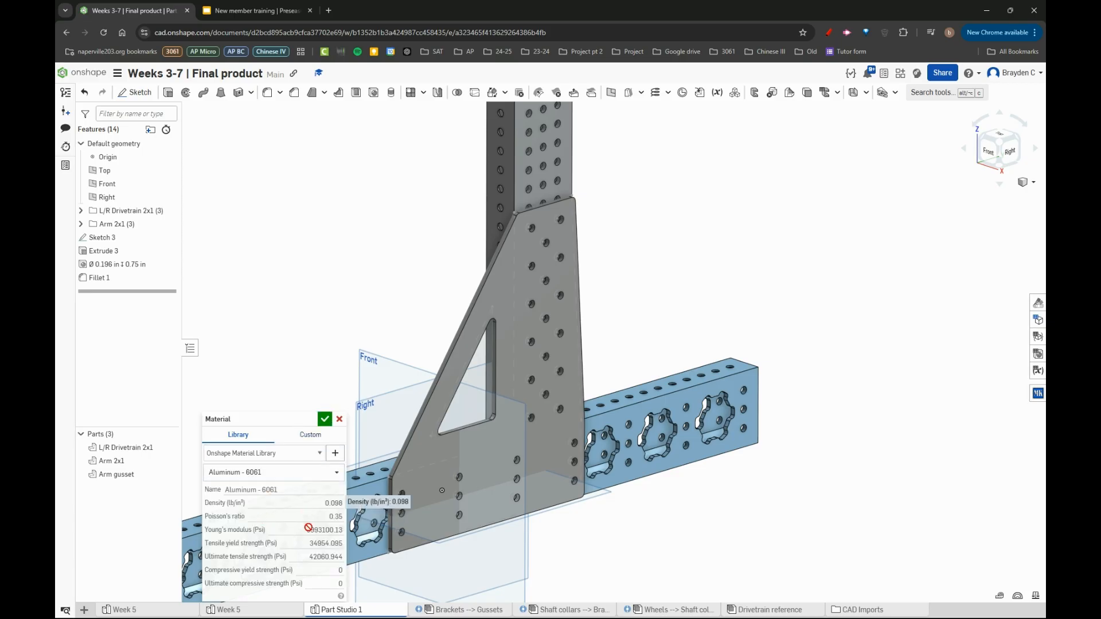
pyautogui.click(323, 420)
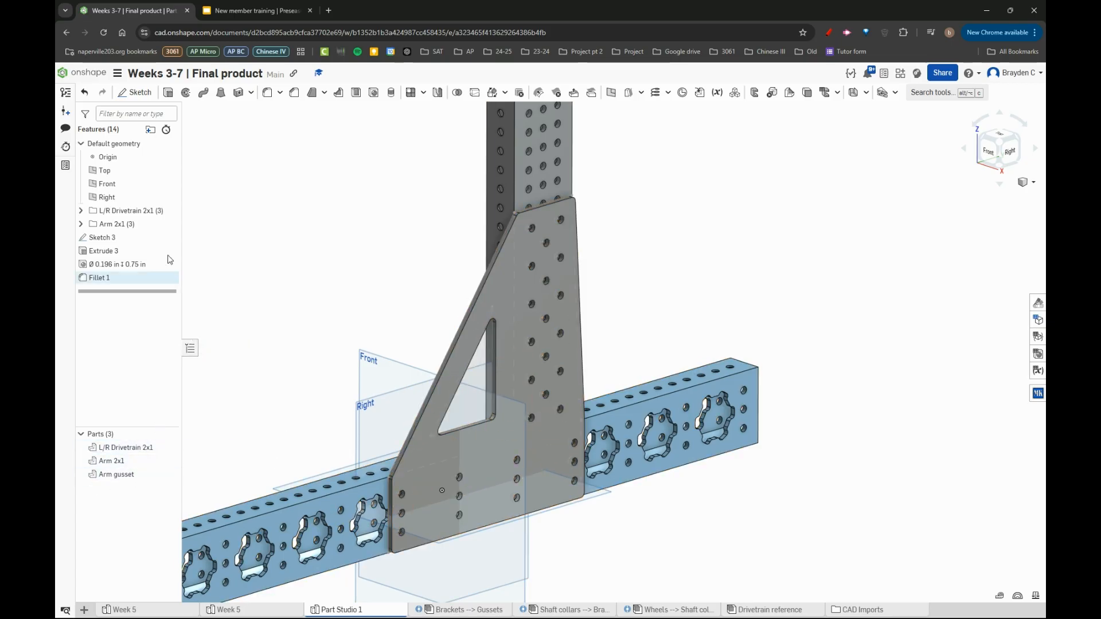
# Group Sketch 3, Extrude 3, the 0.196 in hole feature and Fillet 1 into a folder named "Arm gusset"
pyautogui.click(129, 277)
pyautogui.keyDown('shift'); pyautogui.click(138, 237); pyautogui.keyUp('shift')
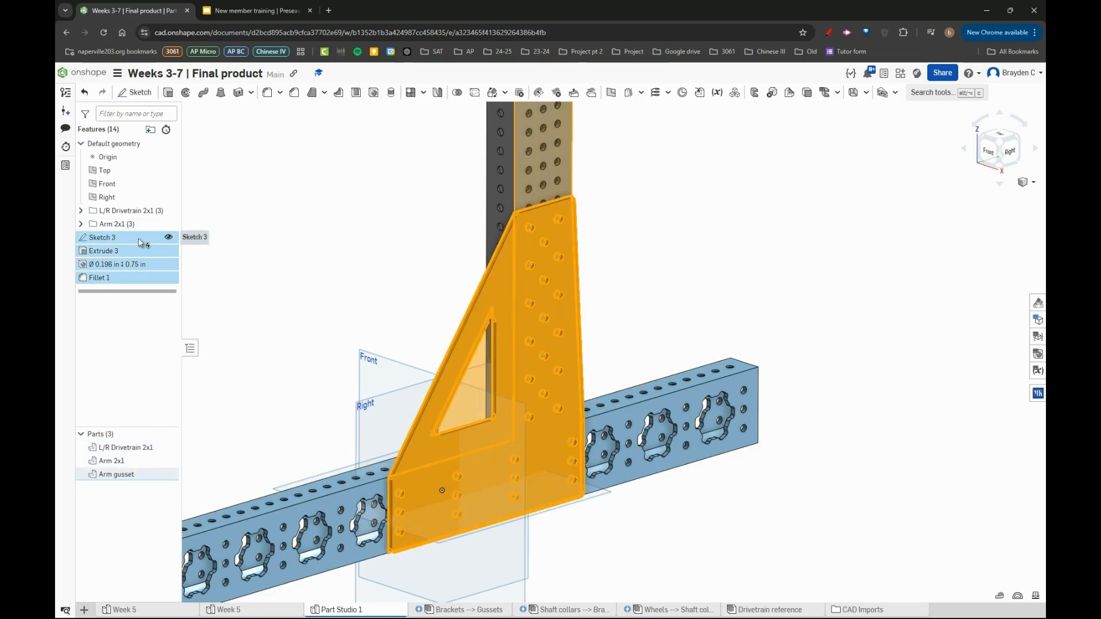
pyautogui.rightClick(141, 264)
pyautogui.click(214, 274)
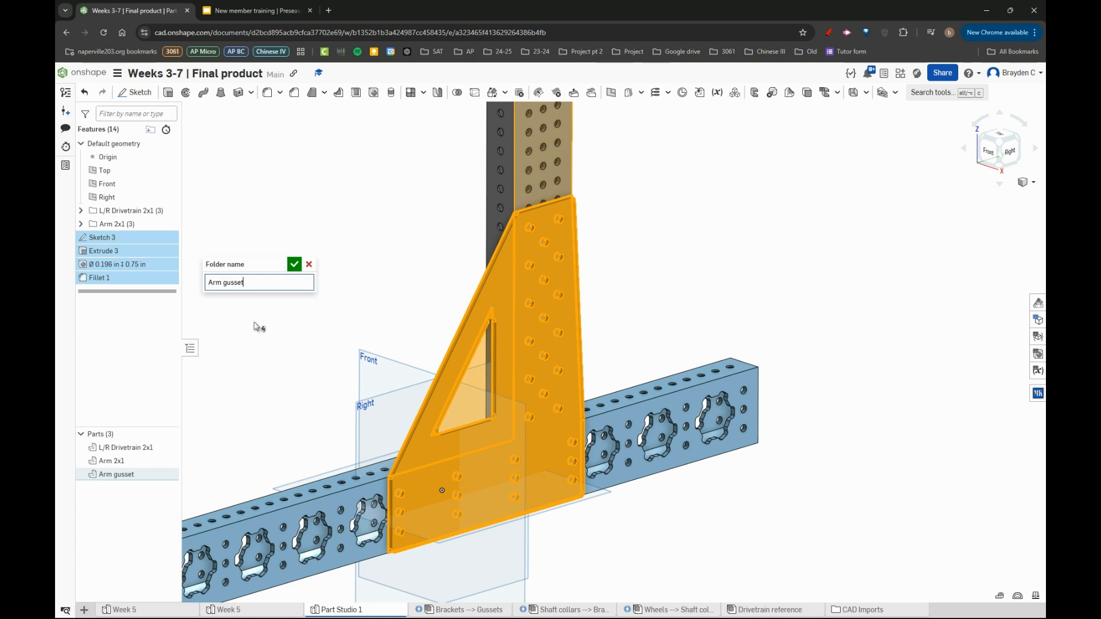
pyautogui.click(294, 265)
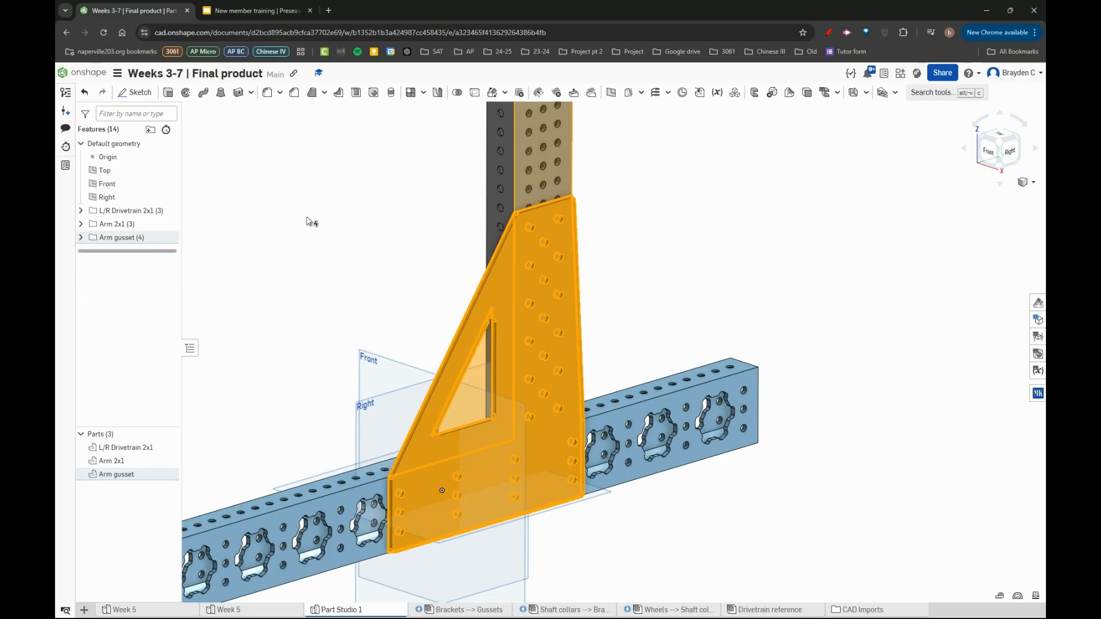